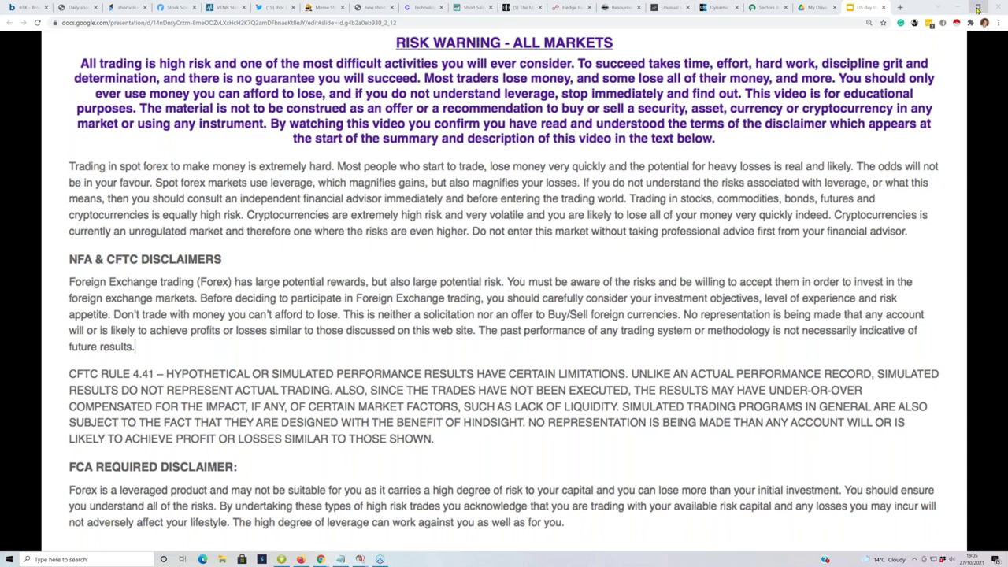
Uncover the trading charts behind the browser by shrinking and moving its window, and restore the window to full size.
left_click(977, 9)
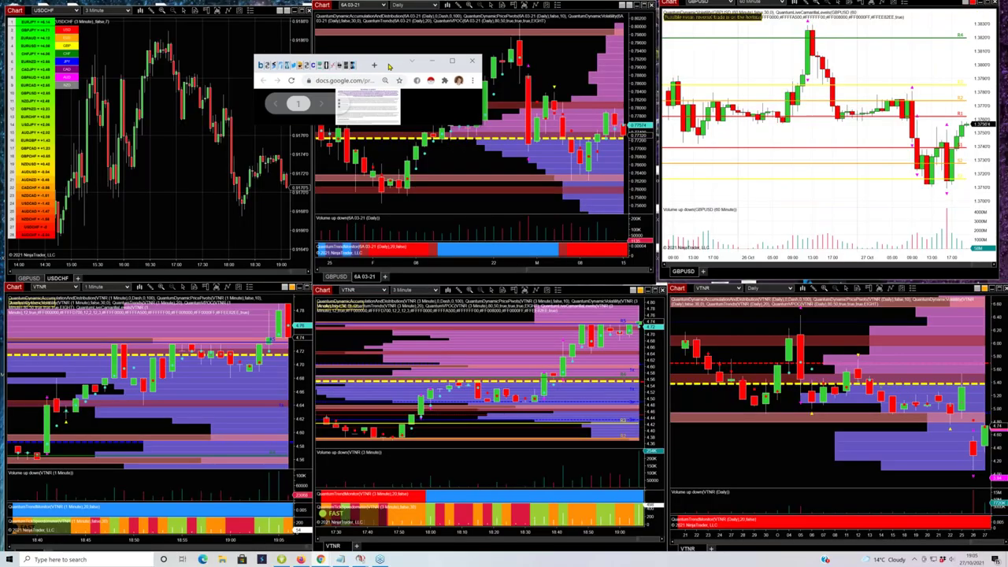
left_click_drag(389, 66, 472, 158)
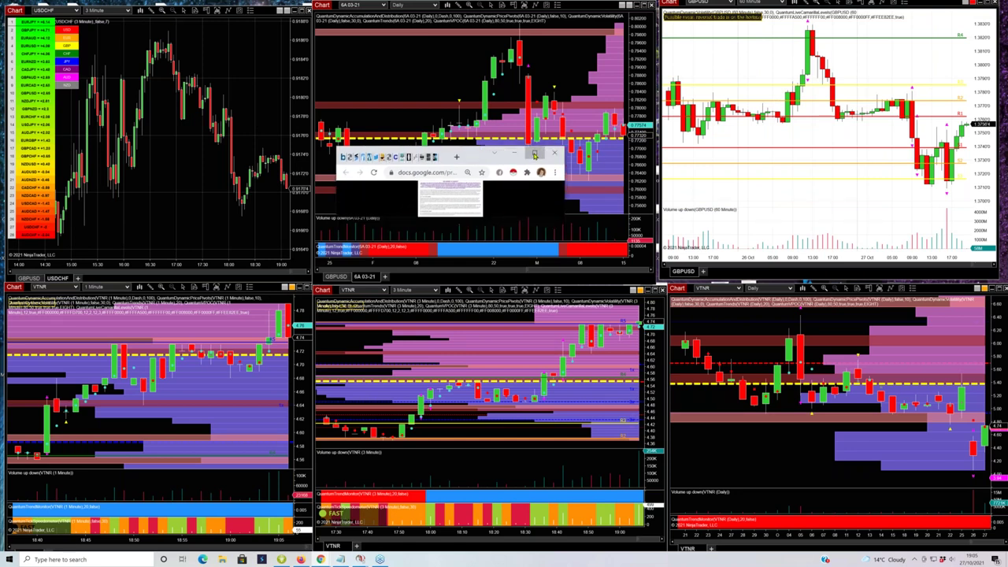
left_click(535, 156)
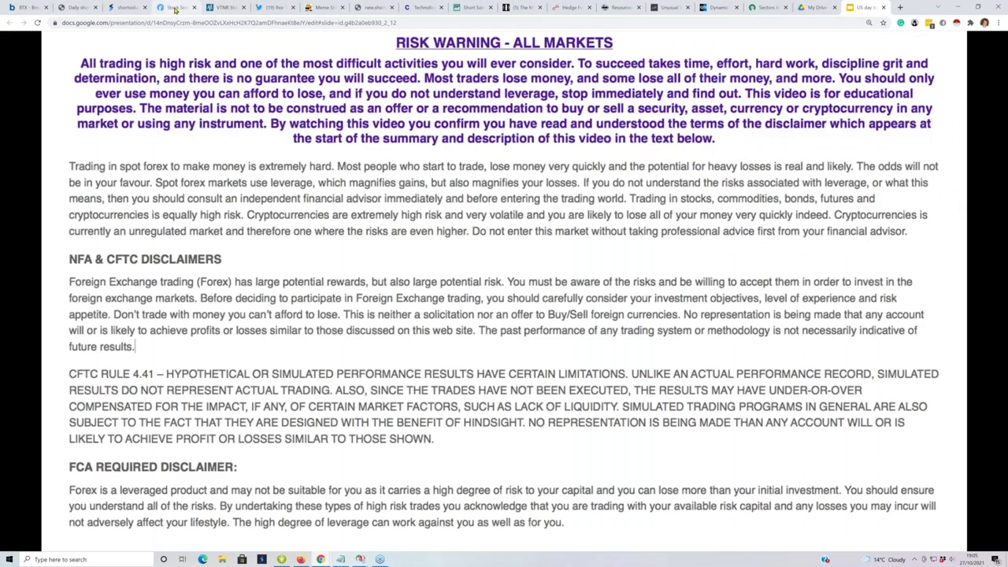
Switch to the Finviz stock screener page and show the first page of the screened stocks.
left_click(175, 8)
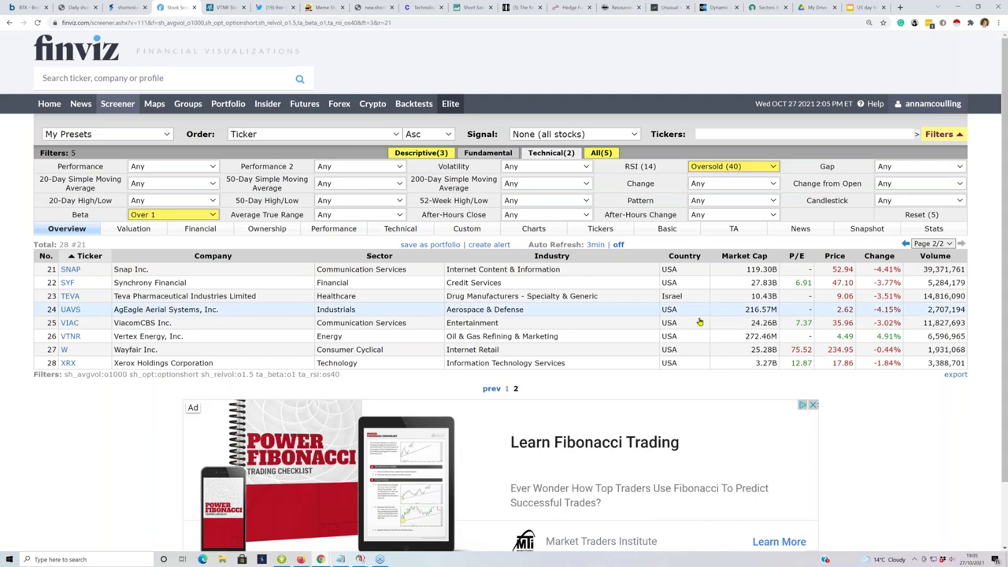
left_click(506, 388)
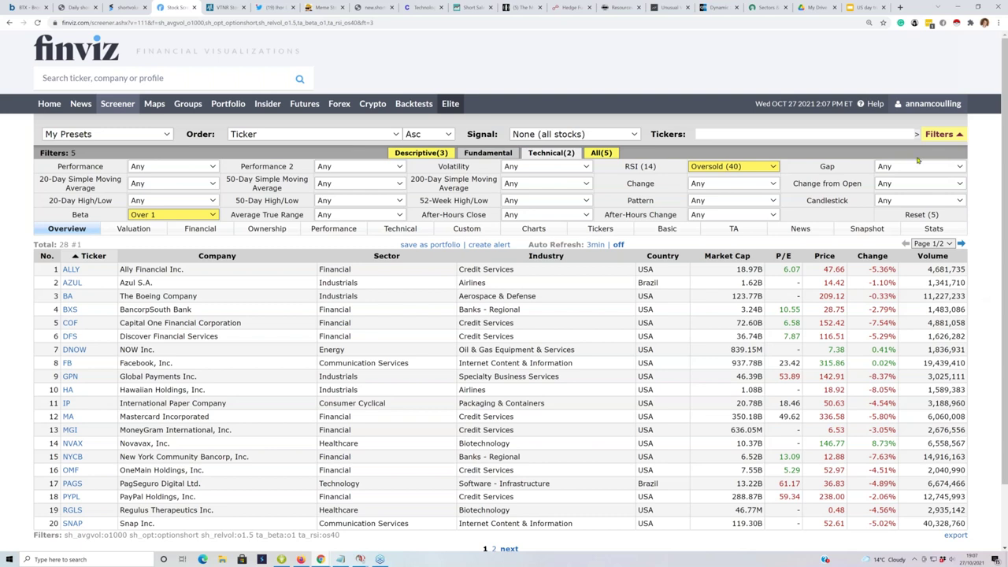
Examine the Exchange and Market Cap choices among the screener's descriptive filters, leaving both at Any.
left_click(415, 154)
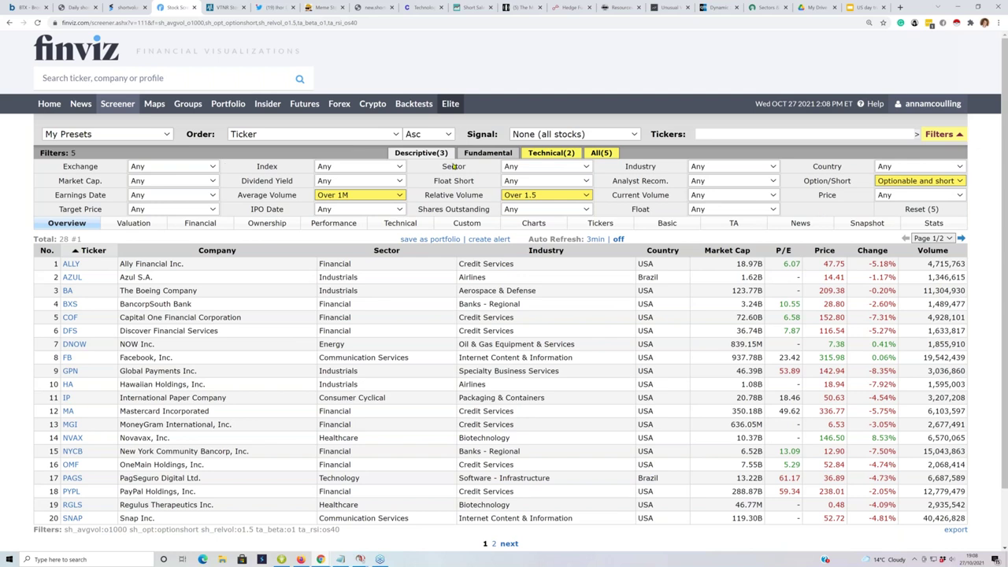
left_click(212, 167)
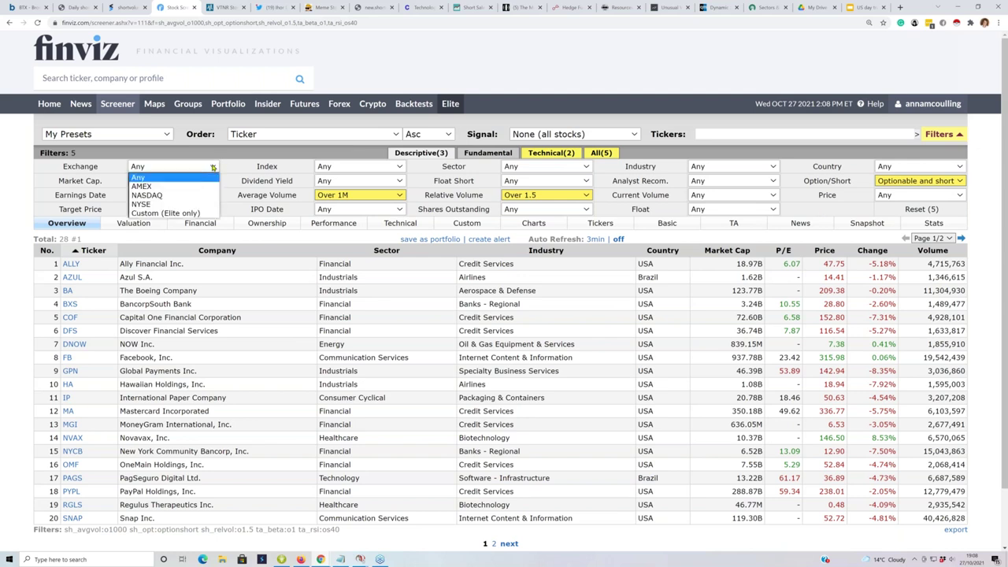
left_click(206, 171)
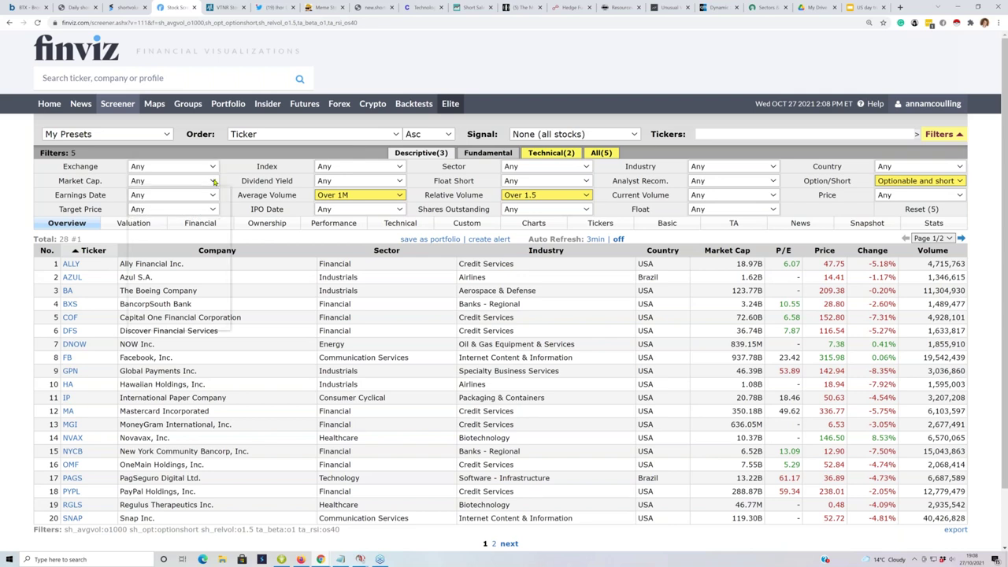
left_click(214, 182)
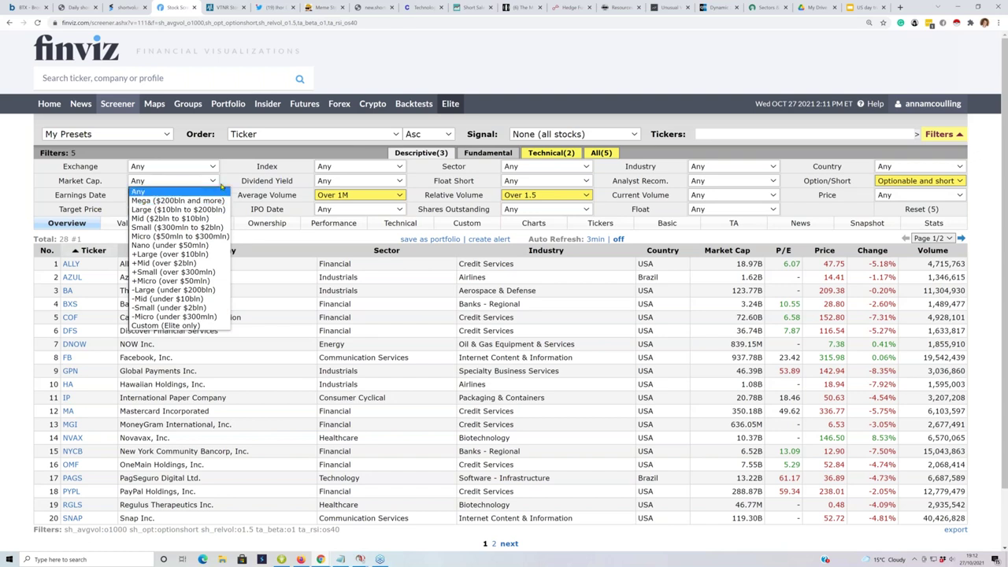
left_click(146, 182)
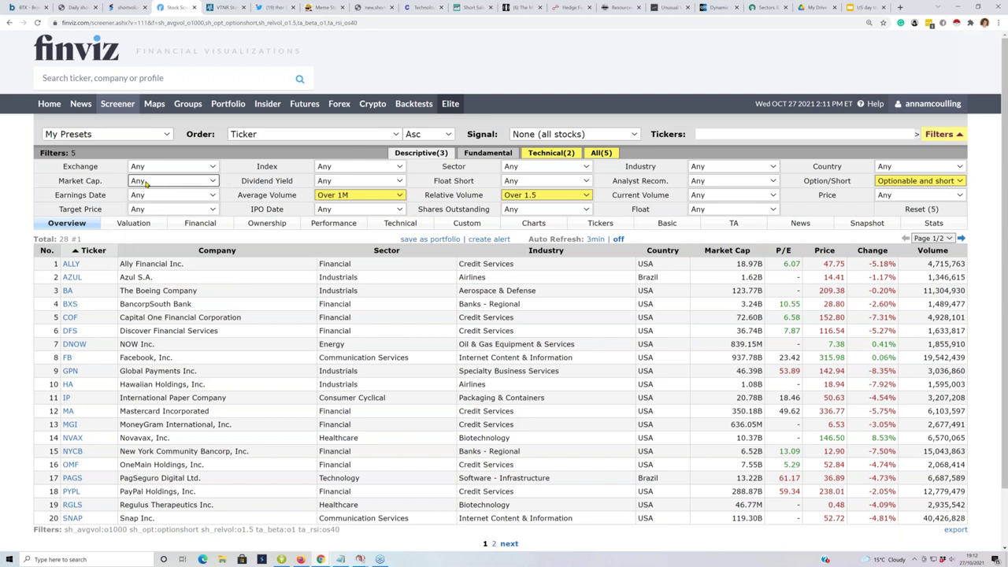
Try the Market Cap filter at Large ($10bln to $200bln) and reset it to Any.
left_click(215, 183)
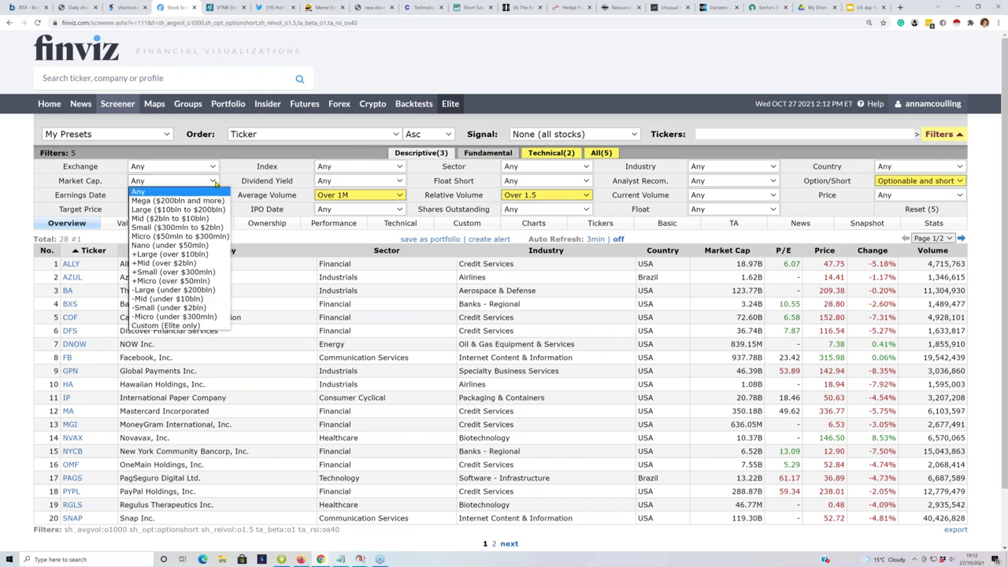
left_click(189, 210)
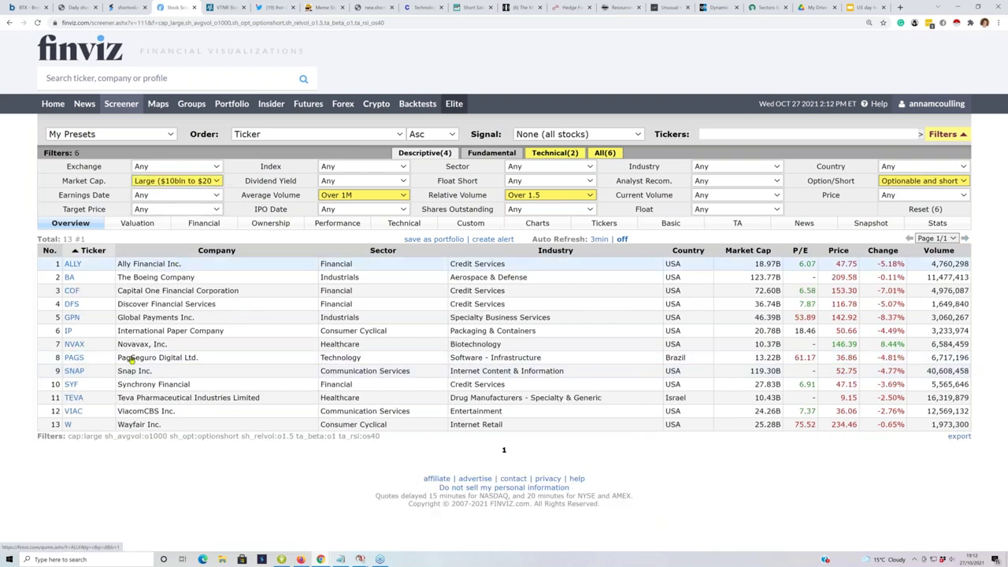
left_click(211, 181)
left_click(147, 191)
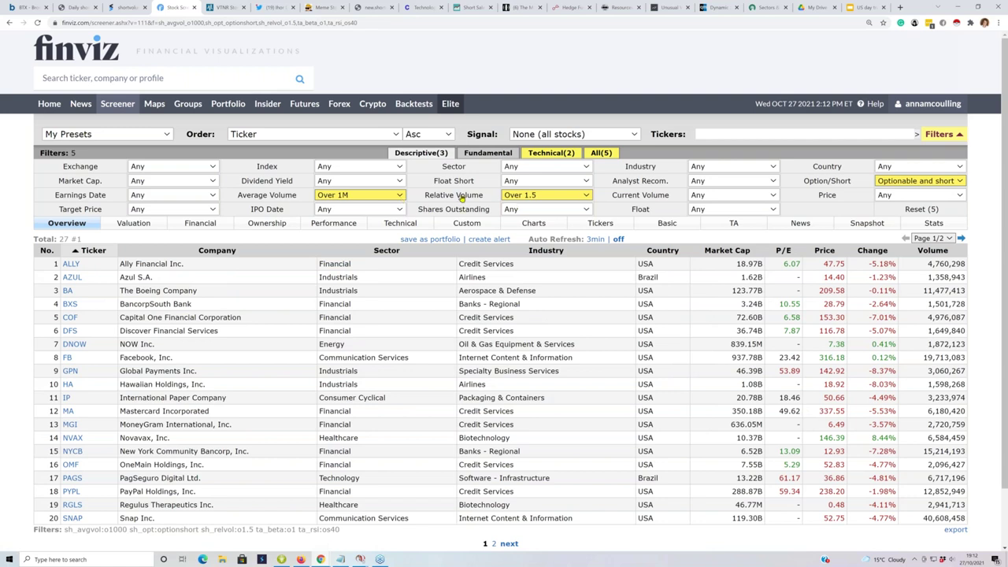
Try the Relative Volume filter at Over 2 and Over 3, and set it back to Over 1.5.
mouse_move(462, 198)
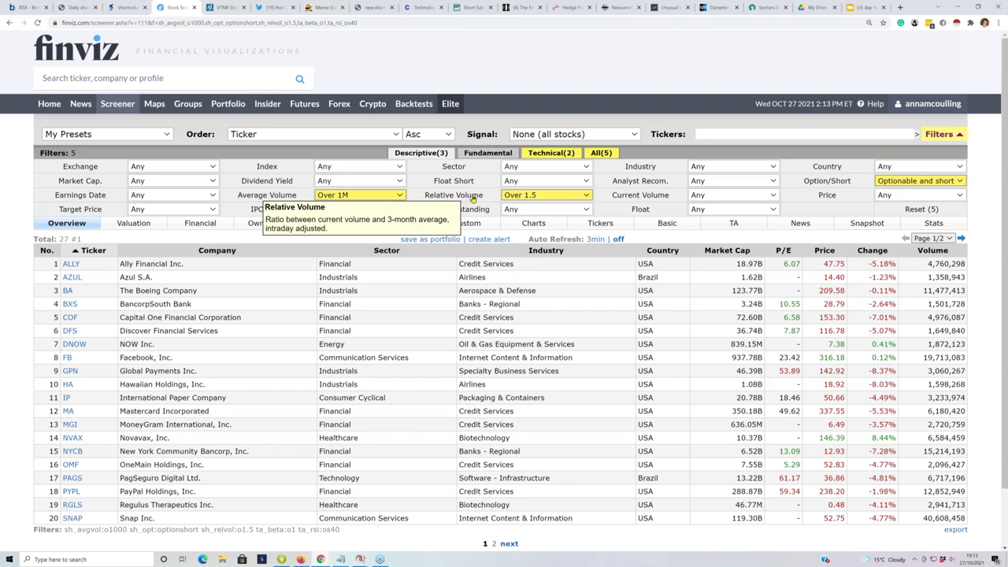
left_click(587, 196)
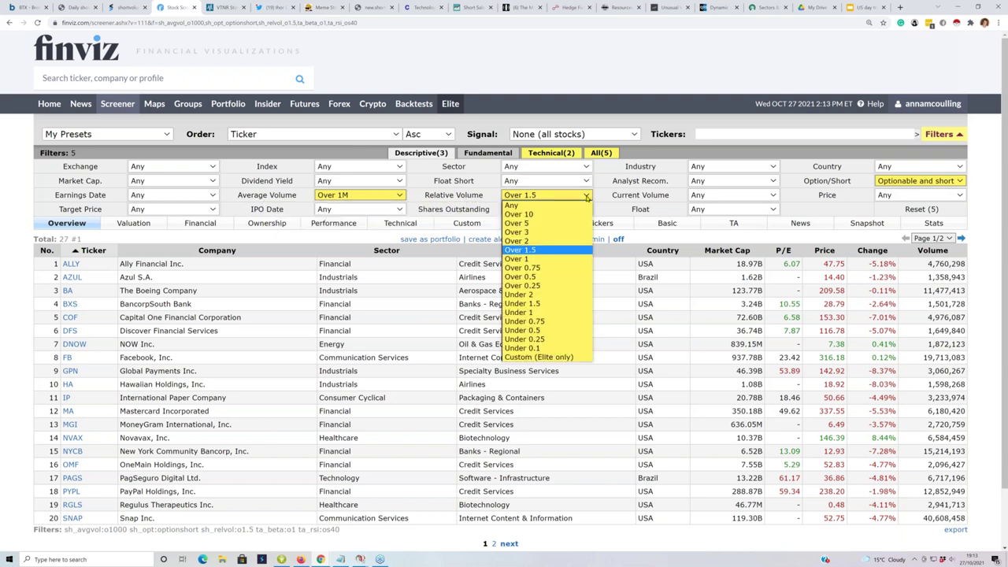
left_click(518, 241)
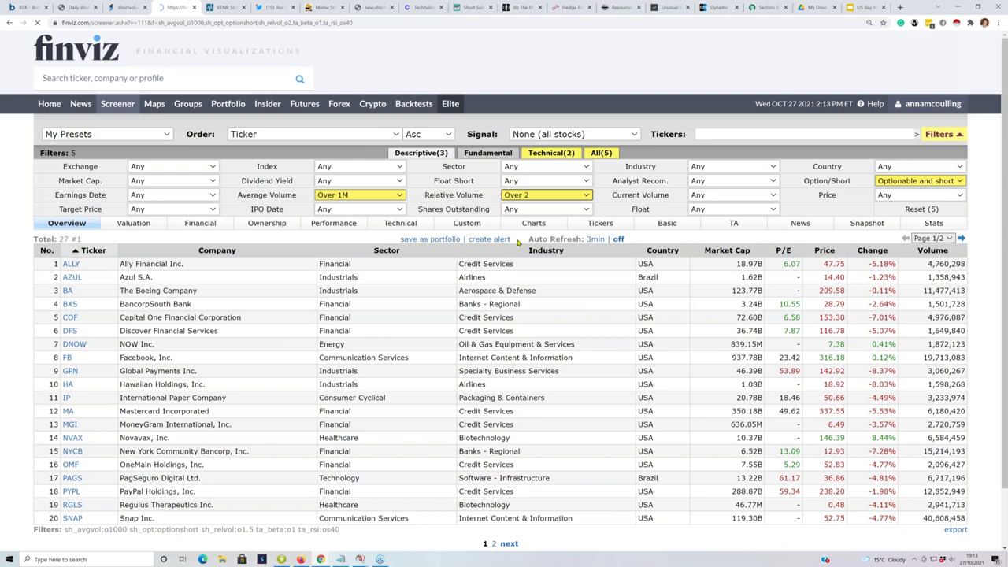
left_click(590, 194)
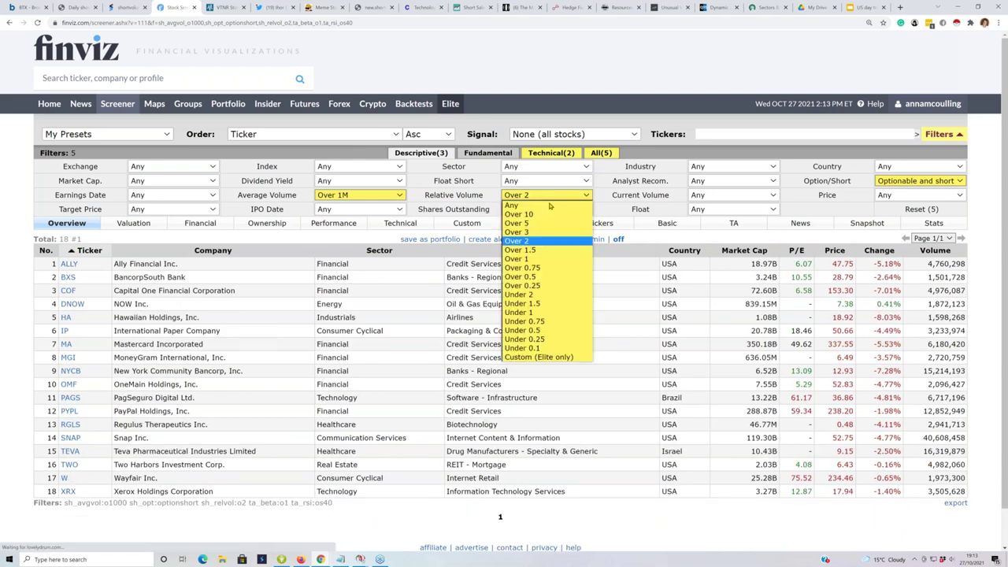
left_click(518, 233)
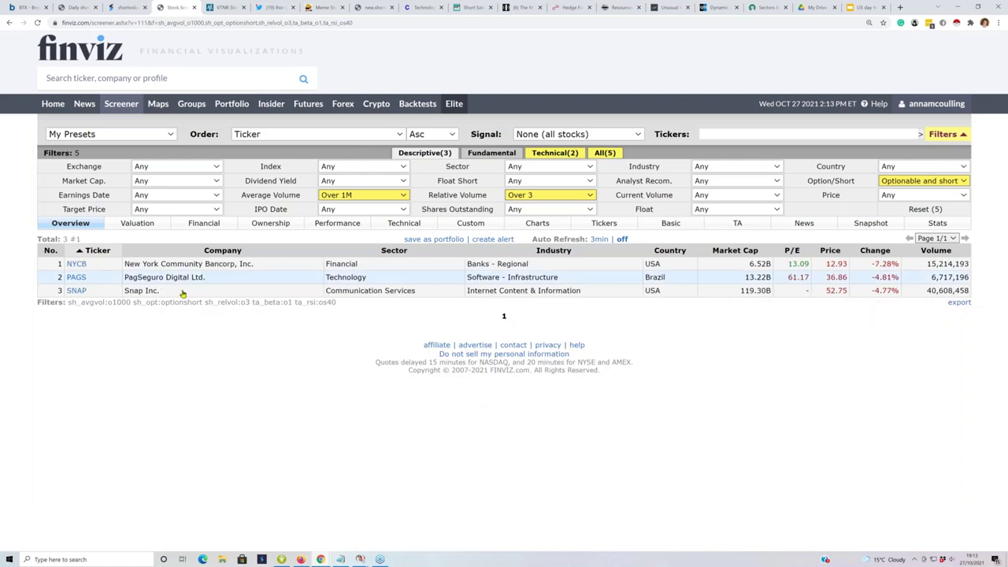
left_click(590, 195)
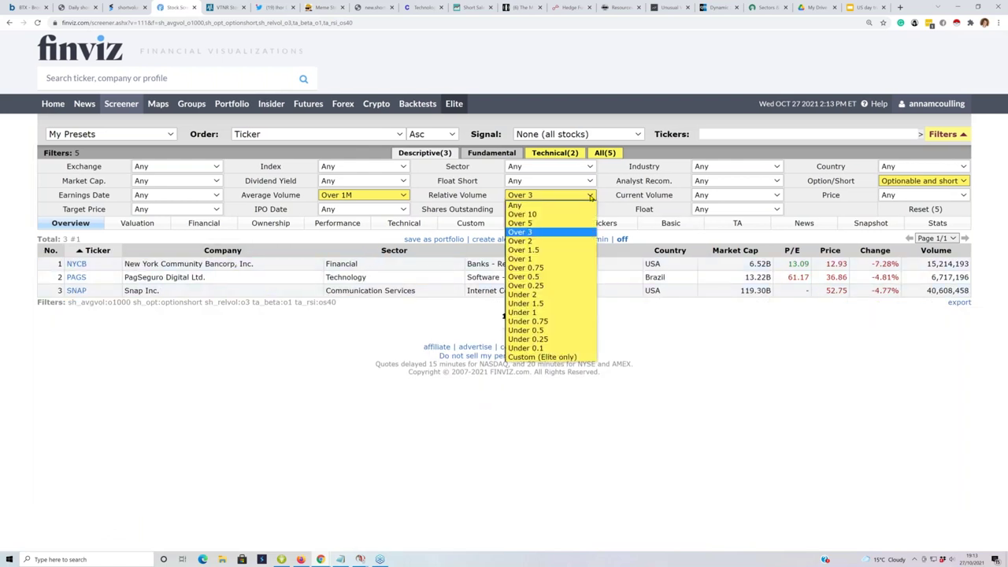
left_click(521, 250)
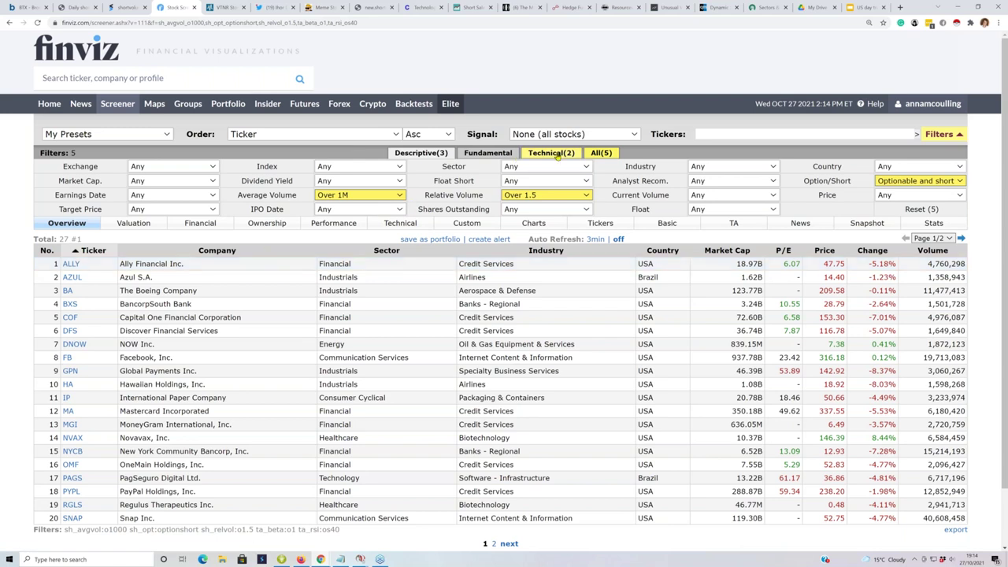
Examine the fundamental filters, reading the explanations of EPS growth this year and Return on Investment.
left_click(473, 155)
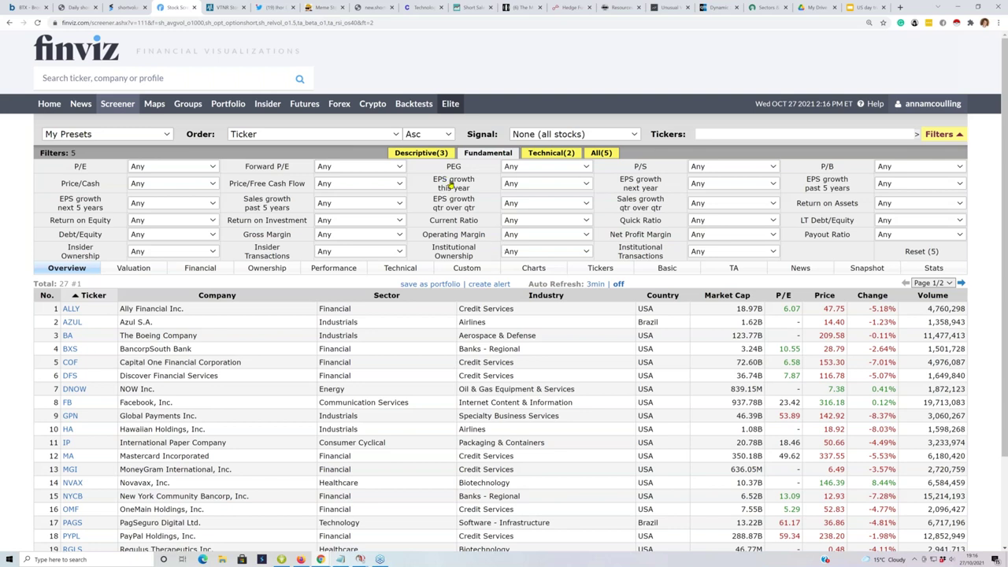
mouse_move(451, 182)
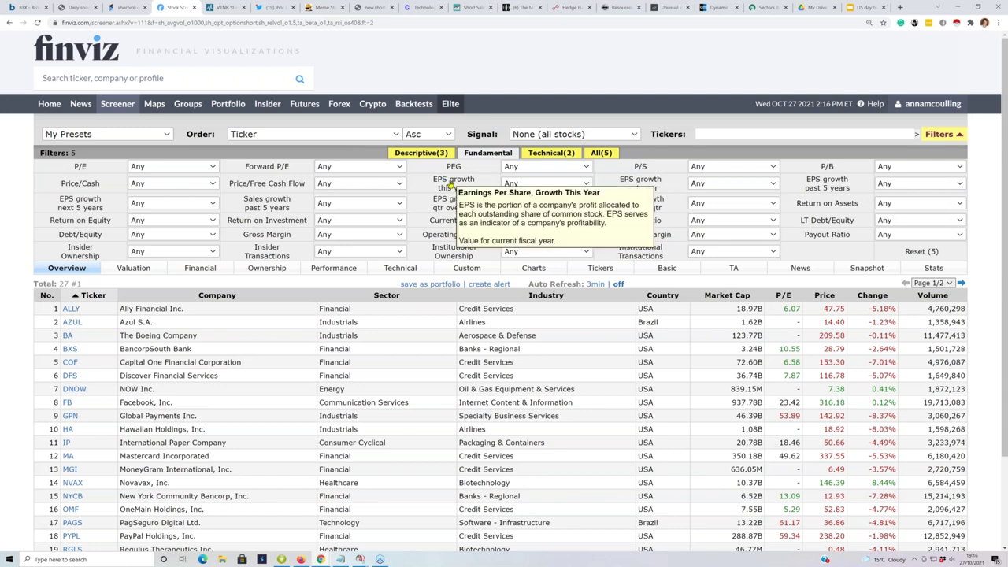
mouse_move(851, 205)
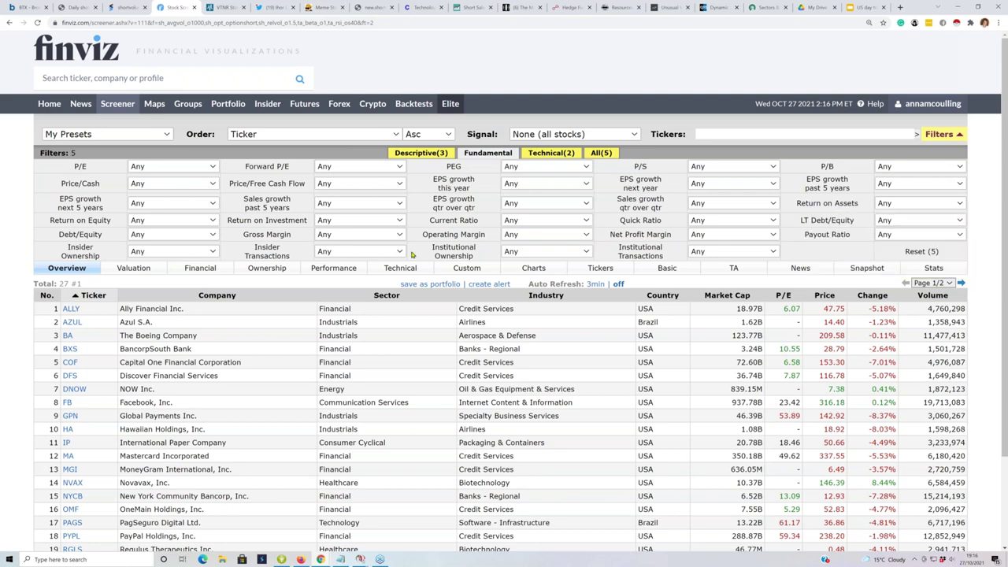
mouse_move(284, 224)
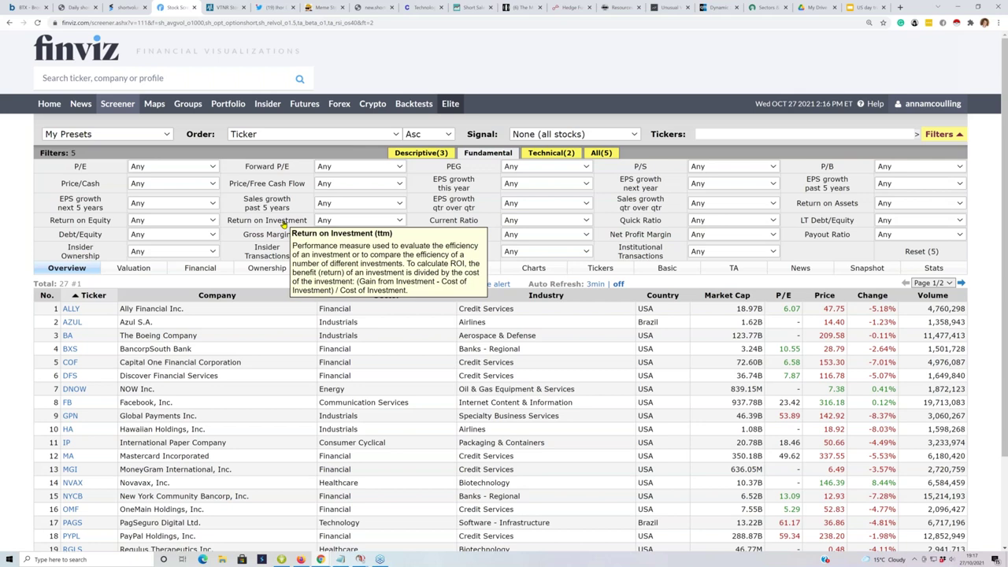
Examine the Beta and RSI (14) choices among the technical filters, including the explanation of RSI.
left_click(557, 155)
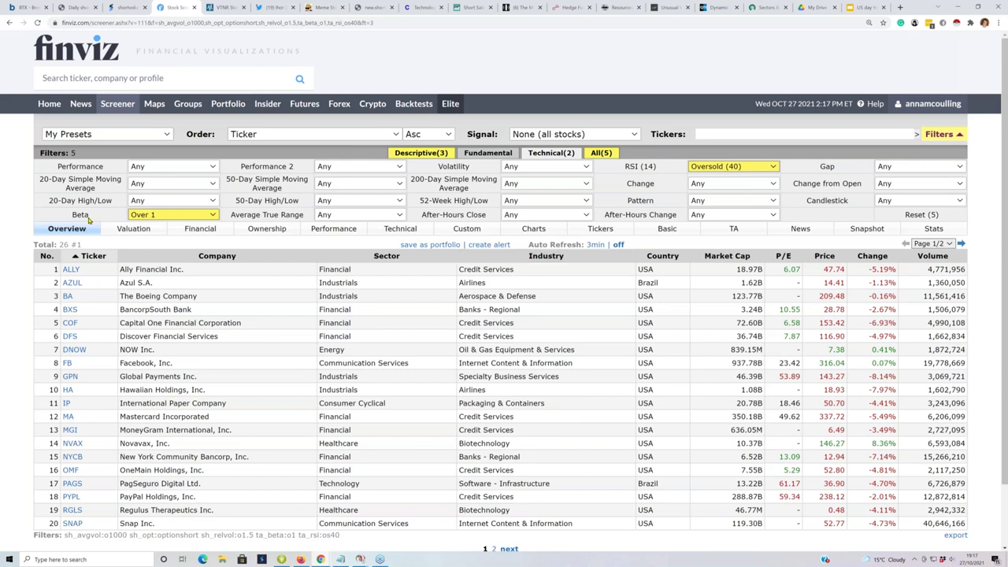
mouse_move(87, 220)
left_click(211, 216)
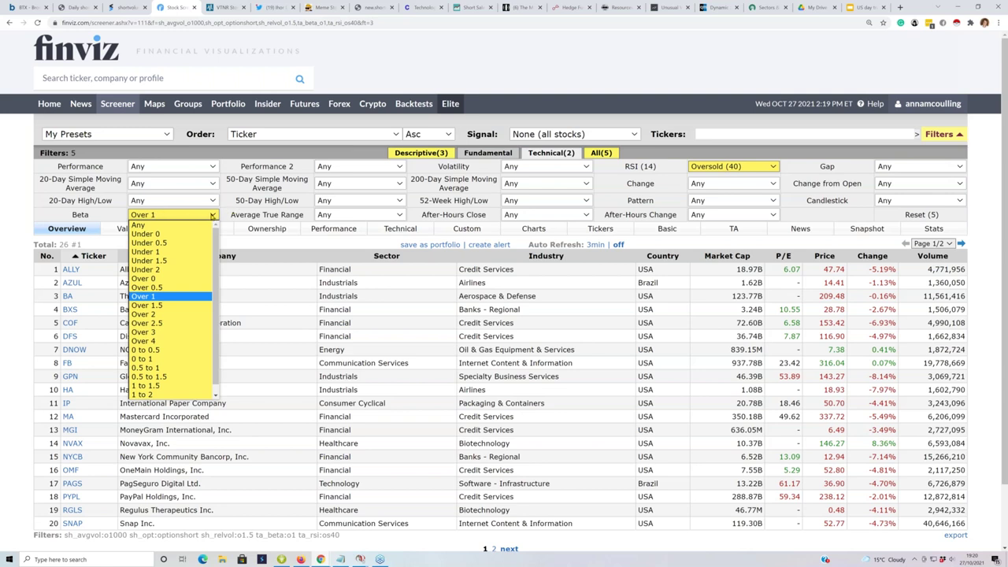
left_click(212, 215)
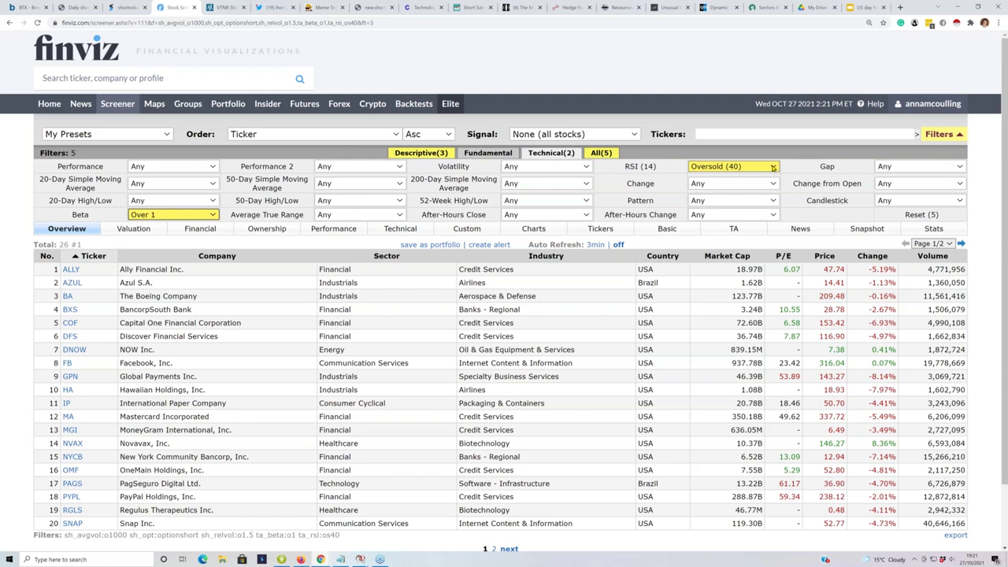
left_click(773, 167)
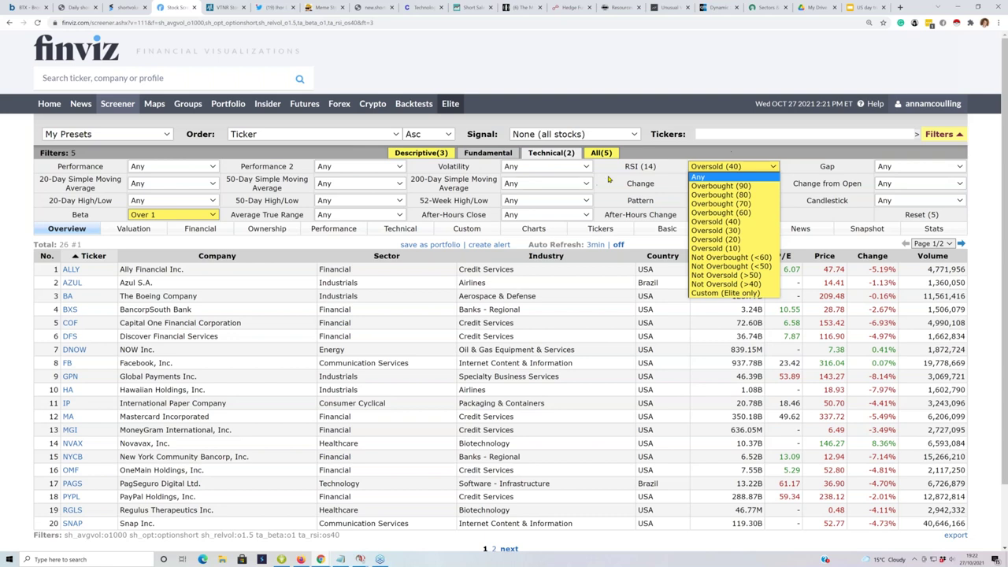
mouse_move(639, 169)
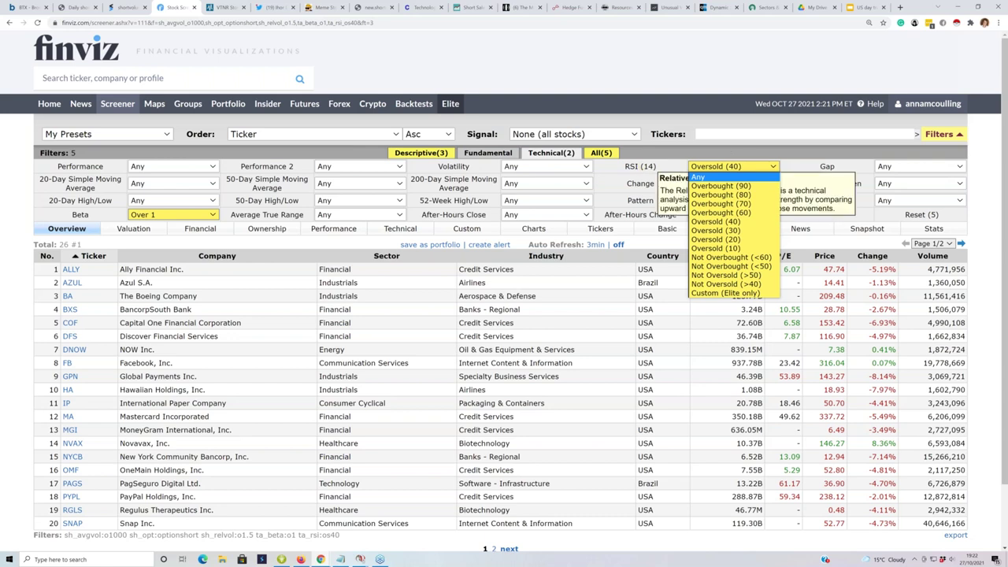
left_click(713, 167)
Try the RSI (14) filter at Oversold (10) and Oversold (20), and set it back to Oversold (40).
left_click(775, 167)
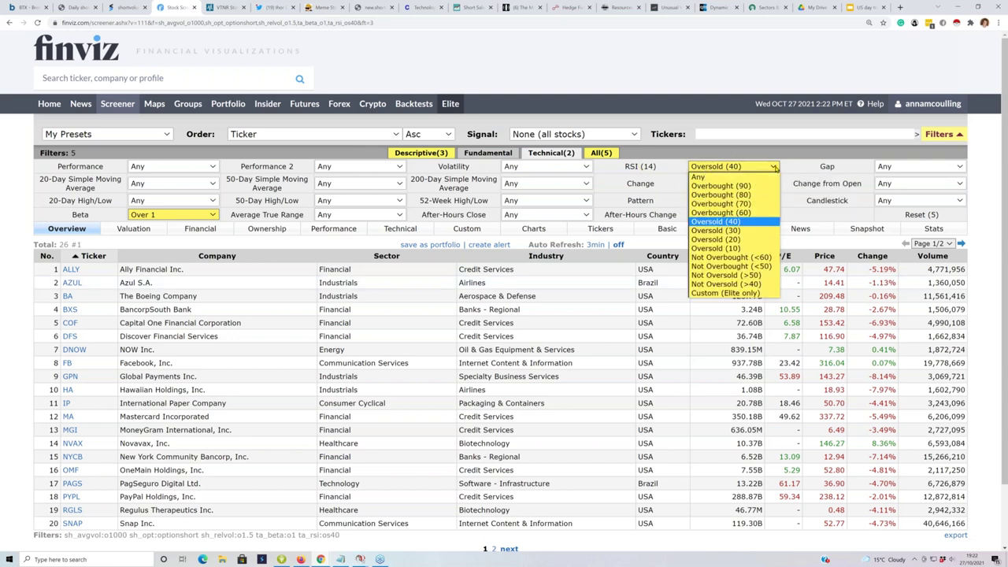
left_click(713, 248)
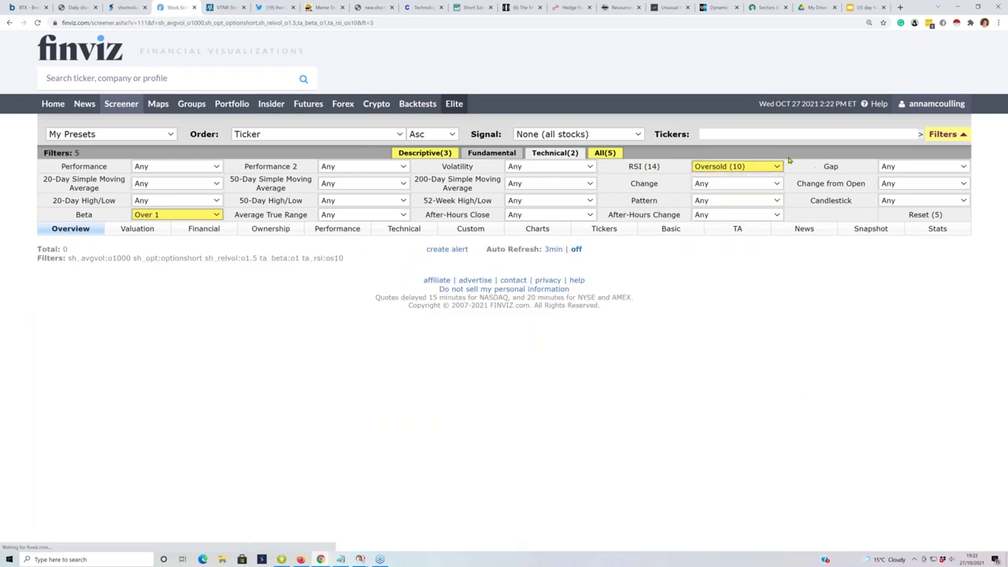
left_click(780, 167)
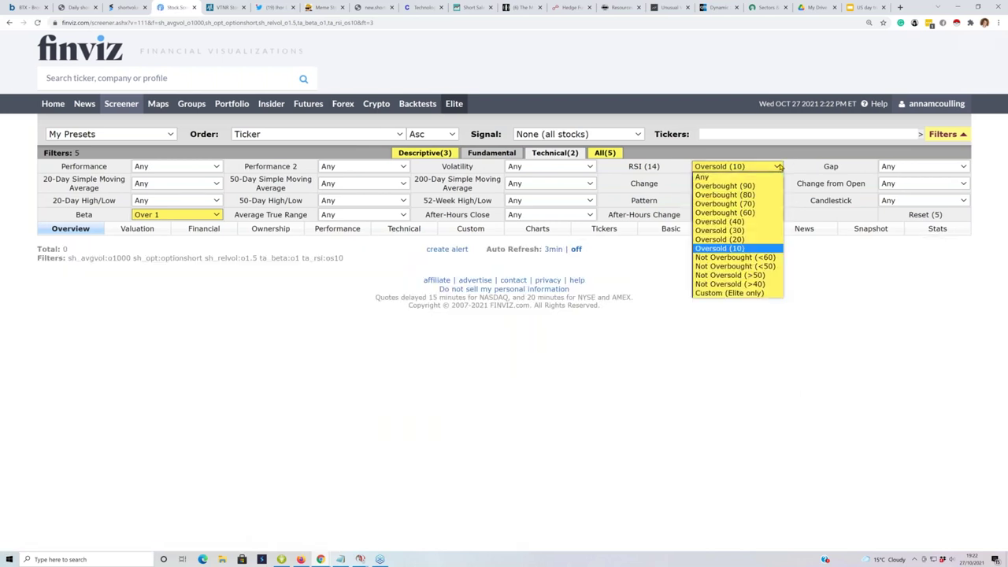
left_click(729, 240)
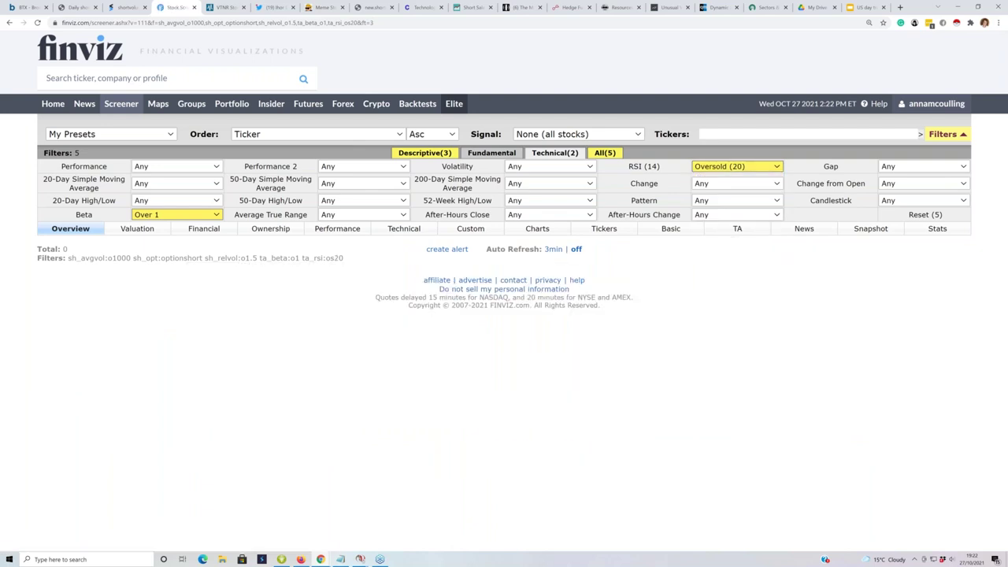
left_click(779, 167)
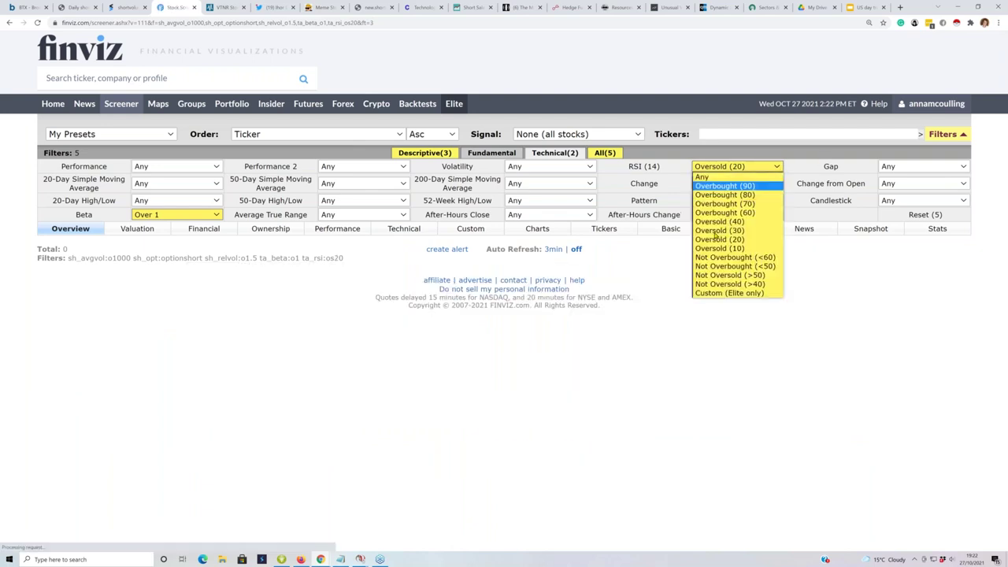
left_click(717, 223)
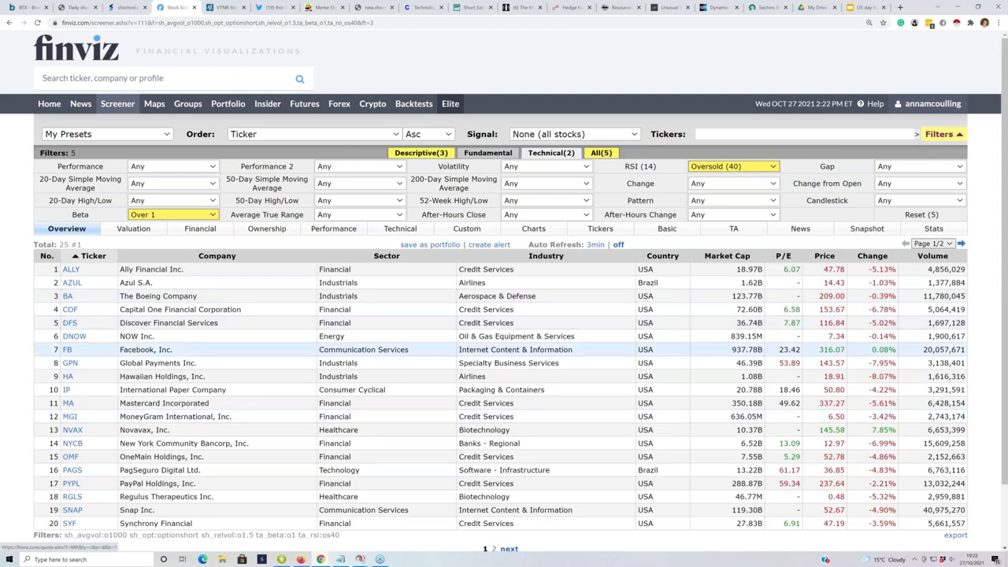
Preview the charts of COF and DNOW in the results, view DNOW's full chart page, and return to the screener.
mouse_move(69, 277)
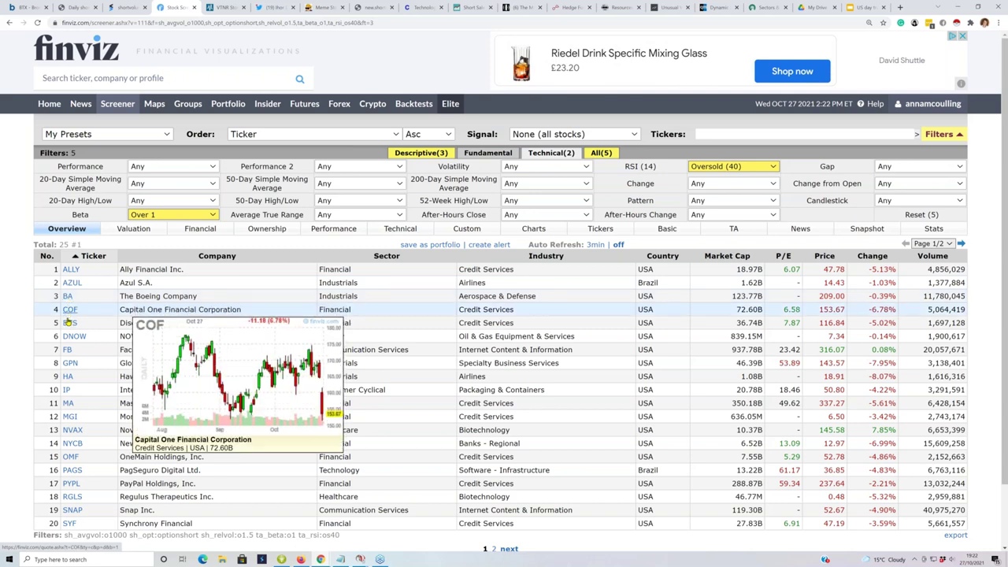
mouse_move(68, 326)
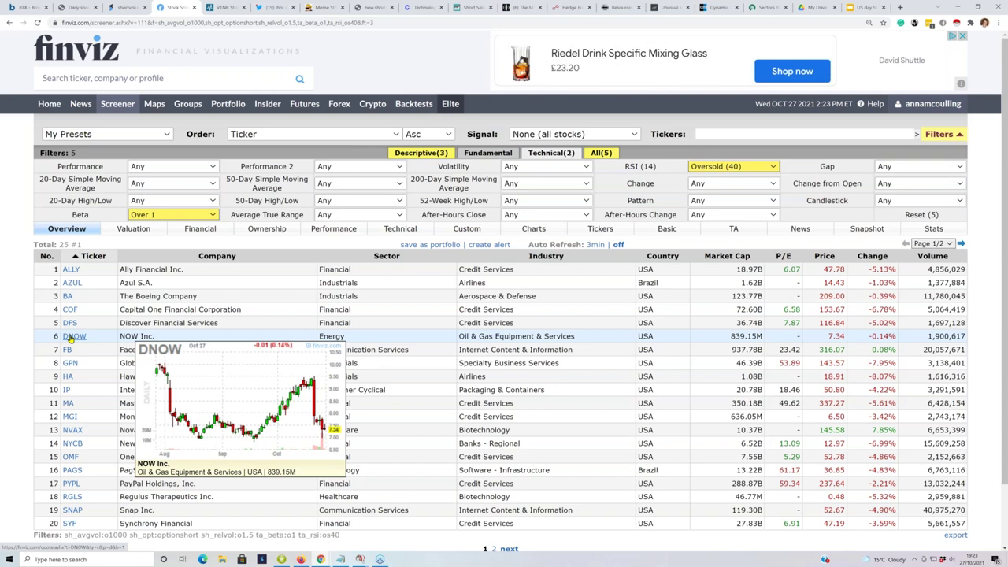
left_click(72, 337)
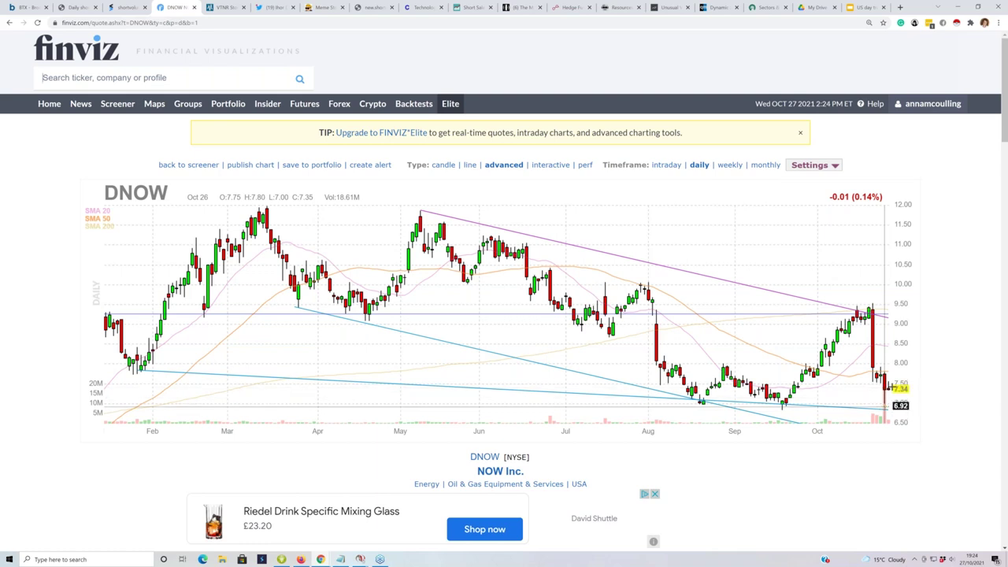
left_click(11, 22)
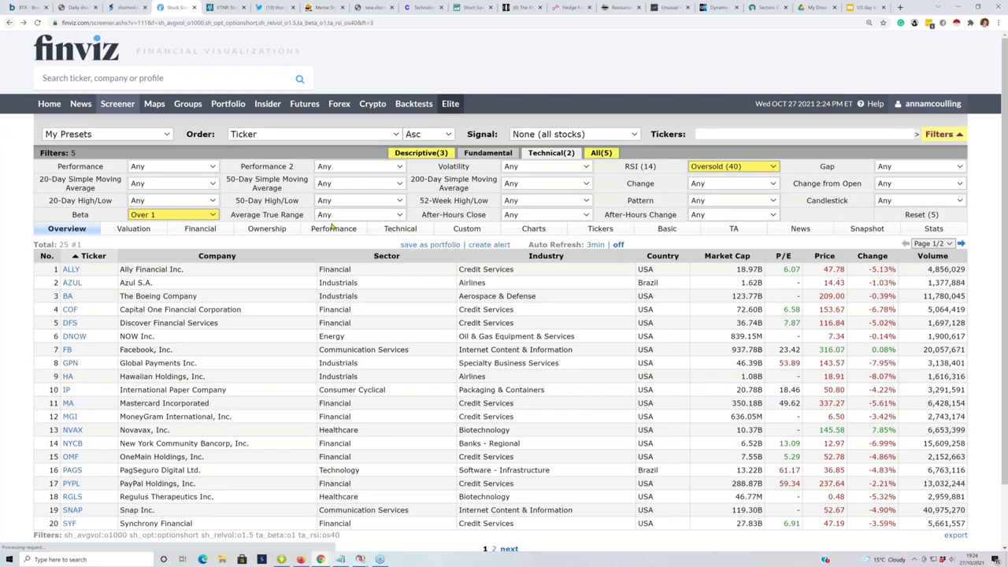
Try the RSI (14) filter at Overbought (90), and change it to Overbought (80).
left_click(775, 167)
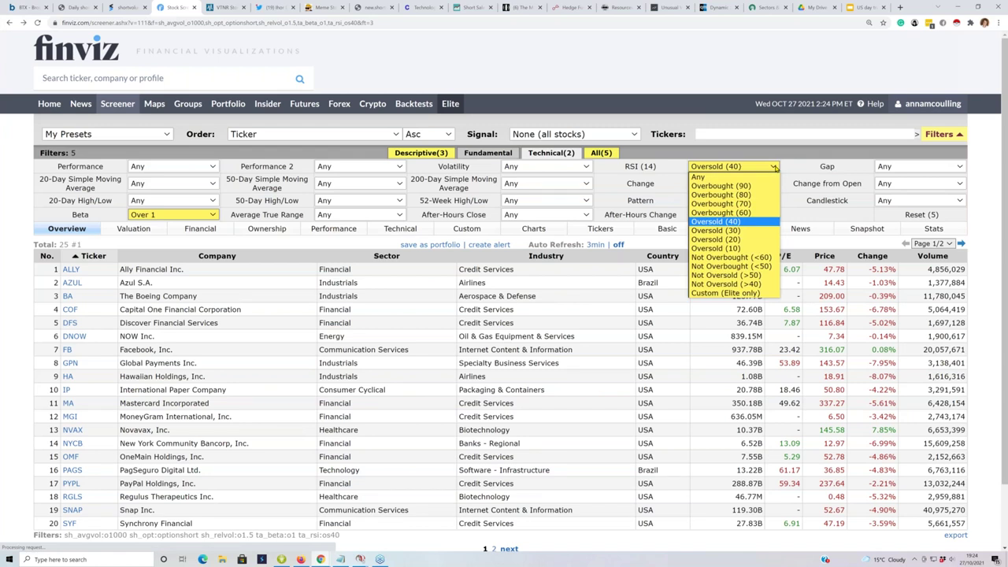
left_click(721, 186)
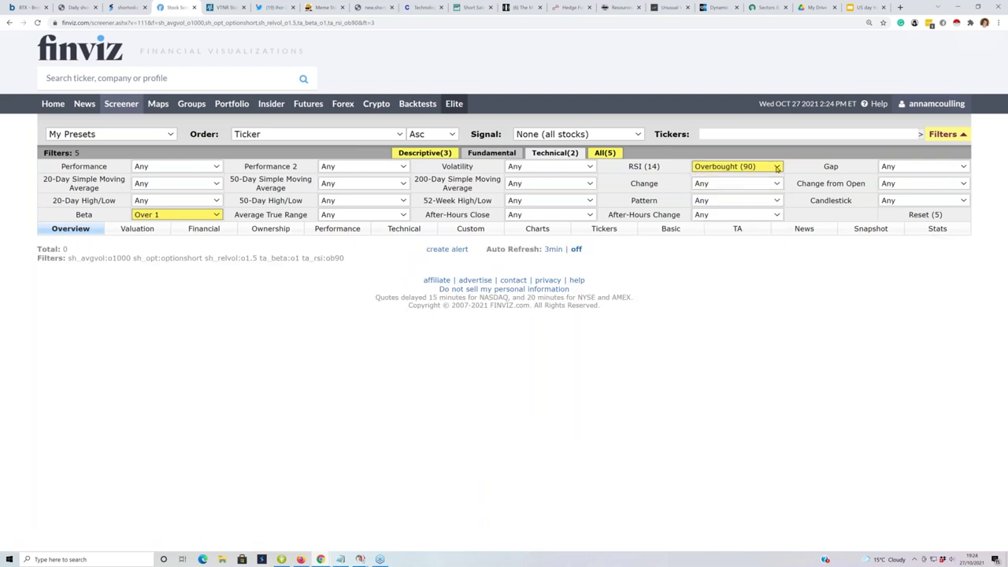
left_click(776, 168)
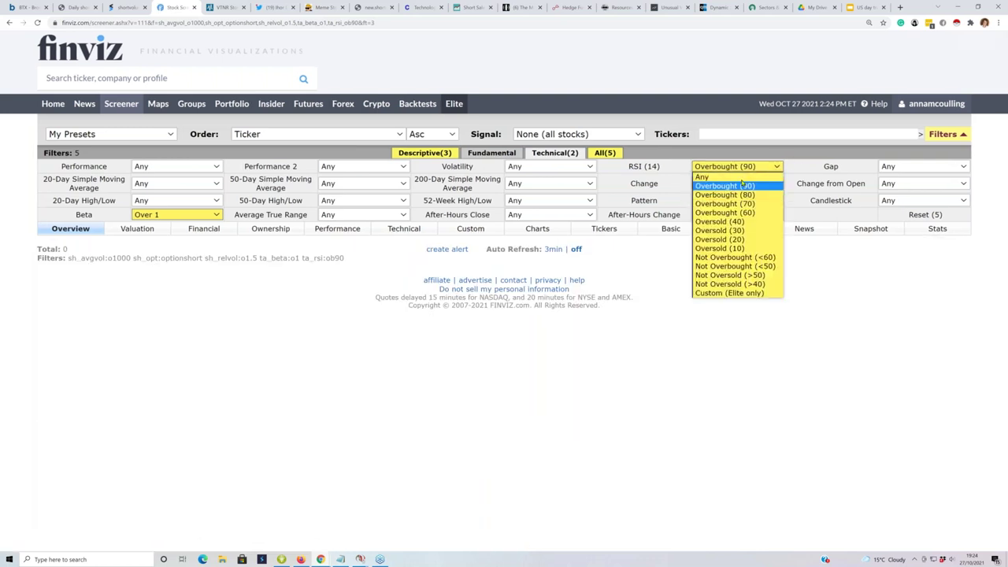
left_click(721, 197)
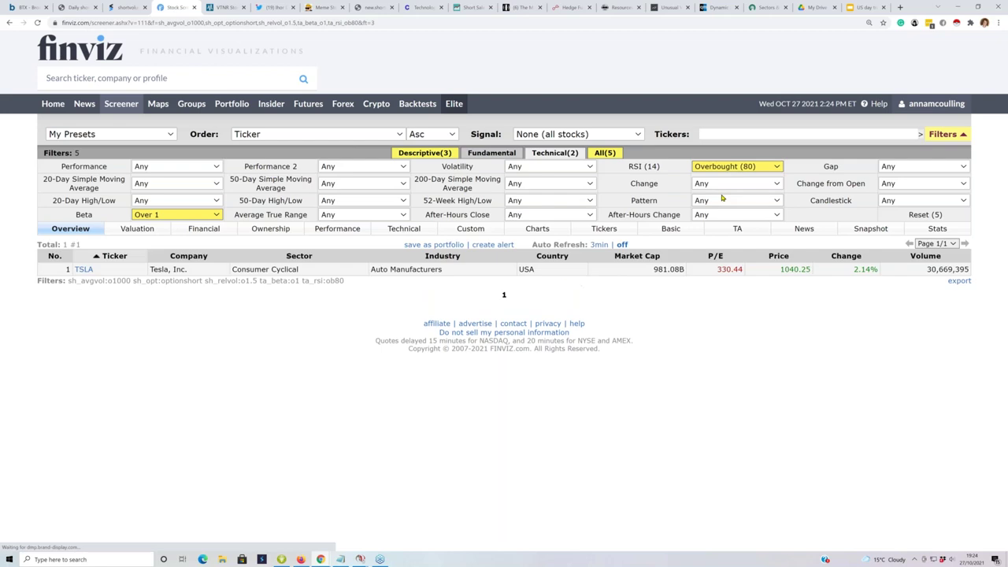
Examine the daily chart on TSLA's quote page and return to the screener results.
mouse_move(148, 270)
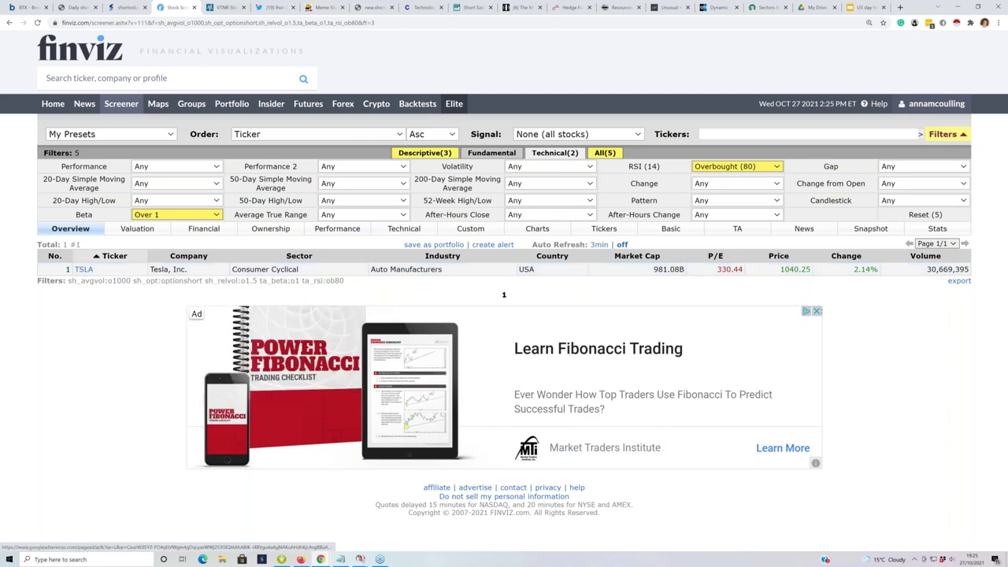
left_click(82, 270)
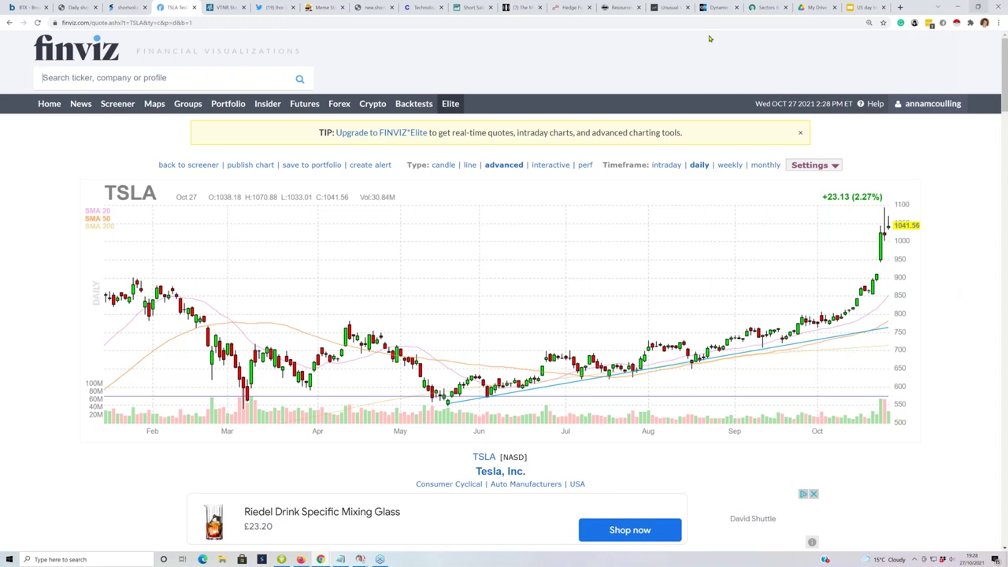
left_click(9, 22)
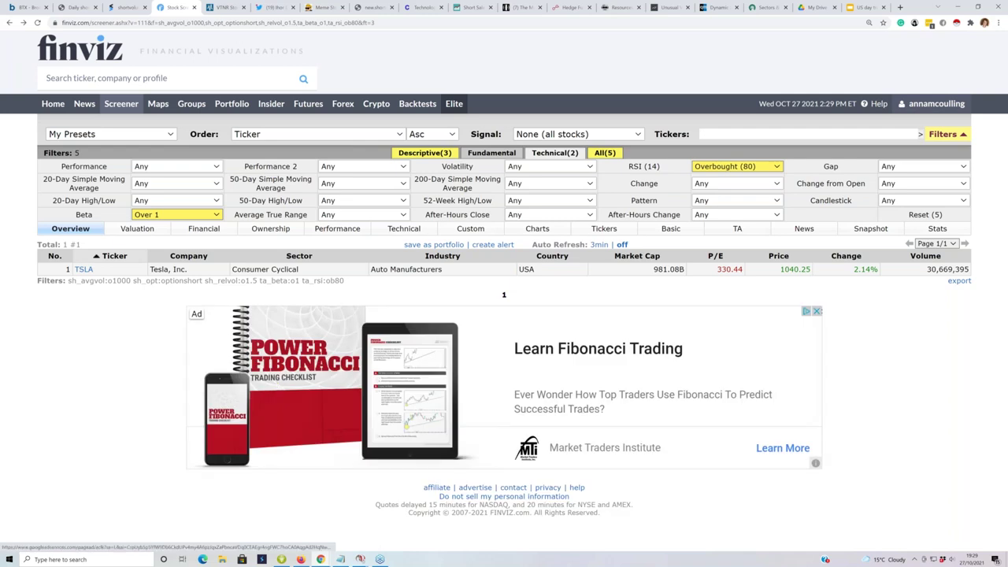
Clear the RSI (14) filter by setting it to Any, staying on the technical filters.
left_click(782, 171)
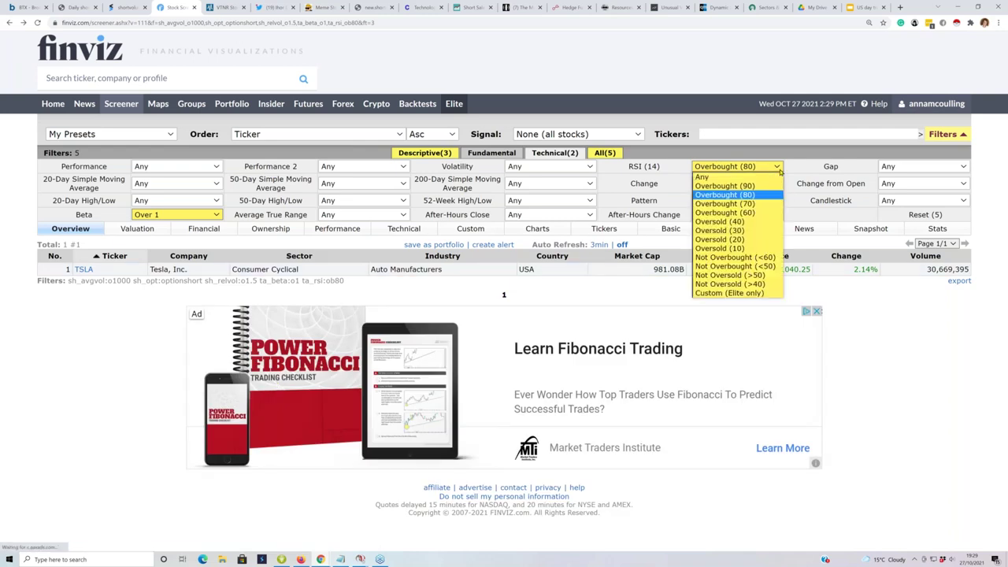
left_click(705, 177)
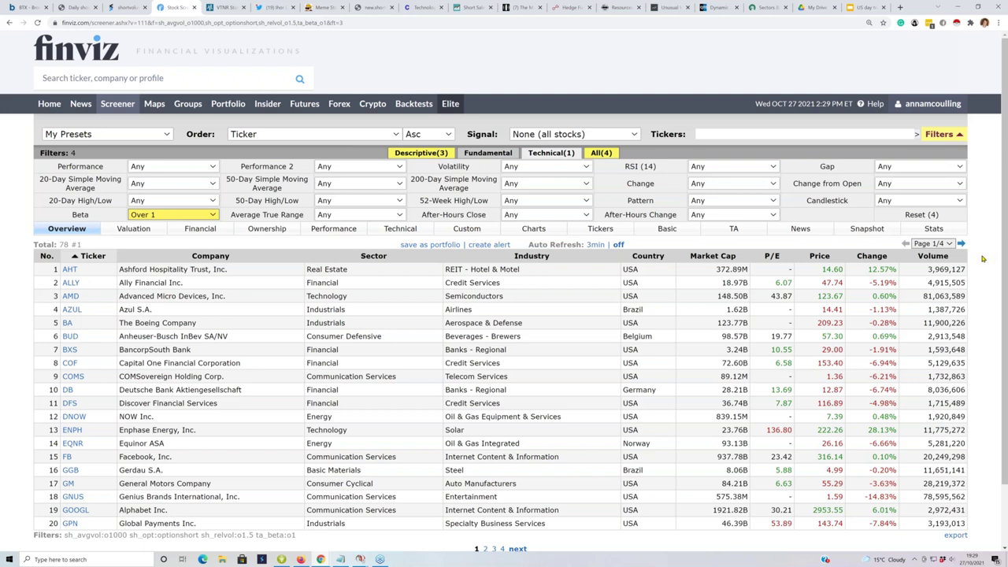
left_click(545, 156)
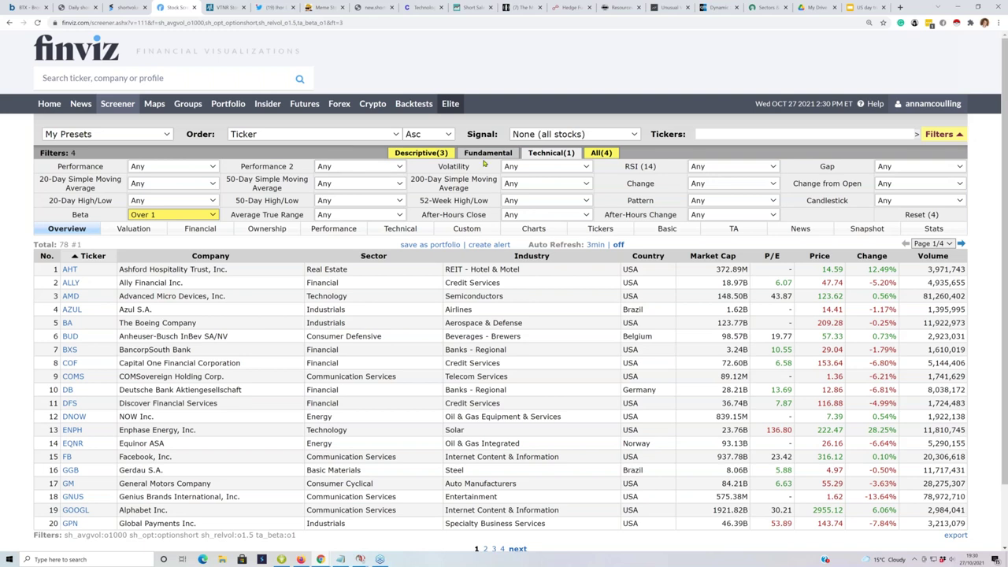
Try the Pattern filter at Horizontal S/R (Strong), previewing VIAC's chart, and set it back to Any.
left_click(774, 202)
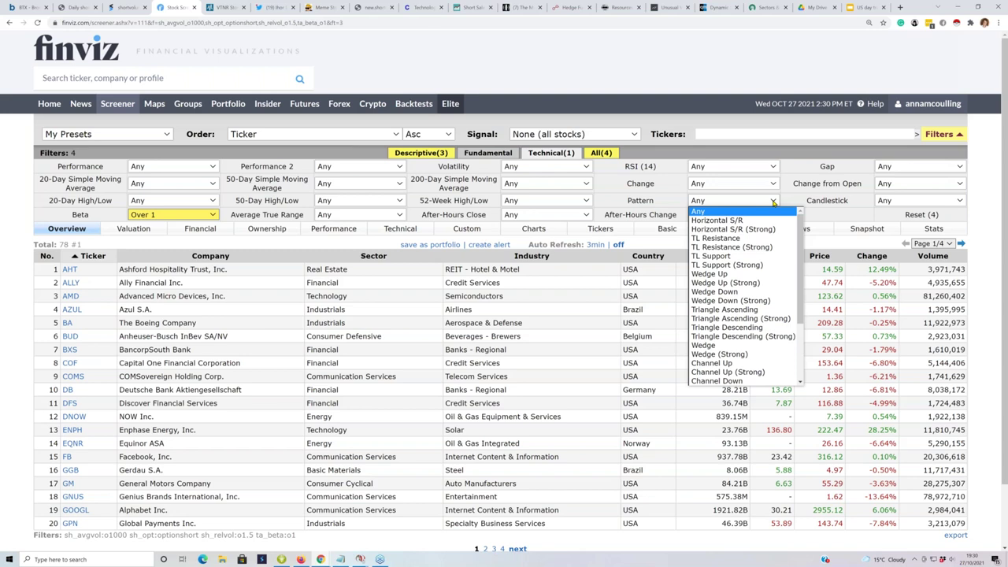
left_click(717, 230)
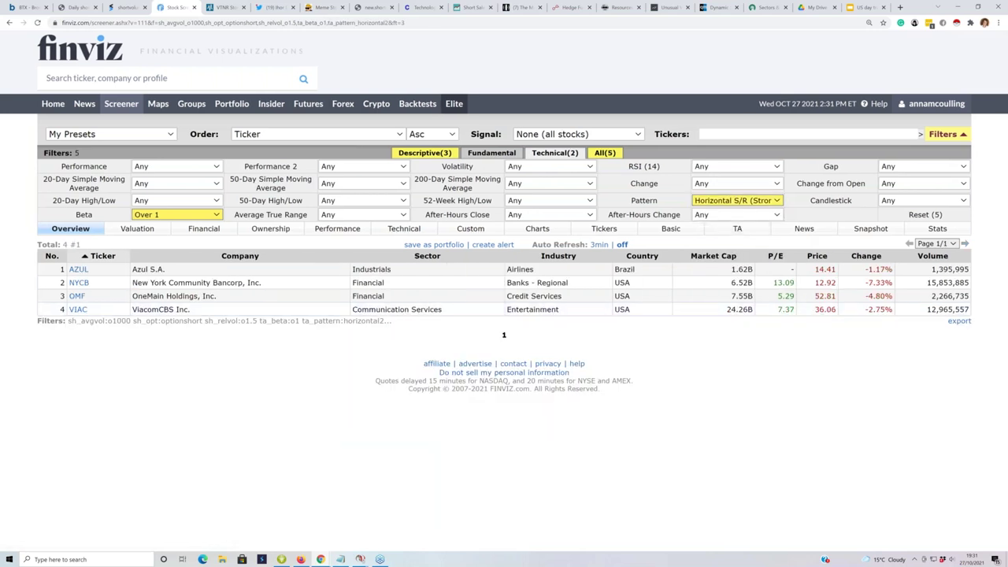
mouse_move(78, 311)
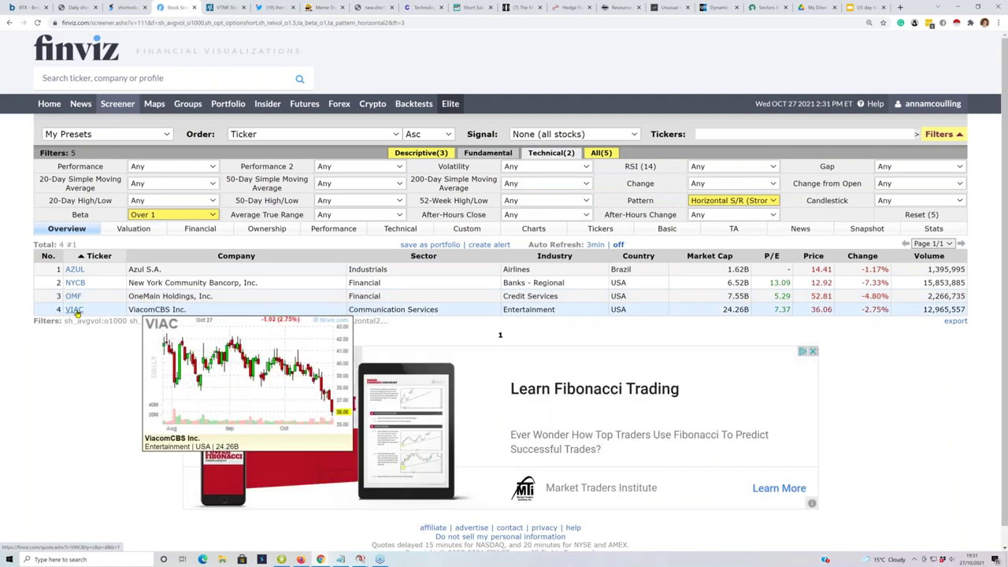
left_click(773, 202)
left_click(698, 212)
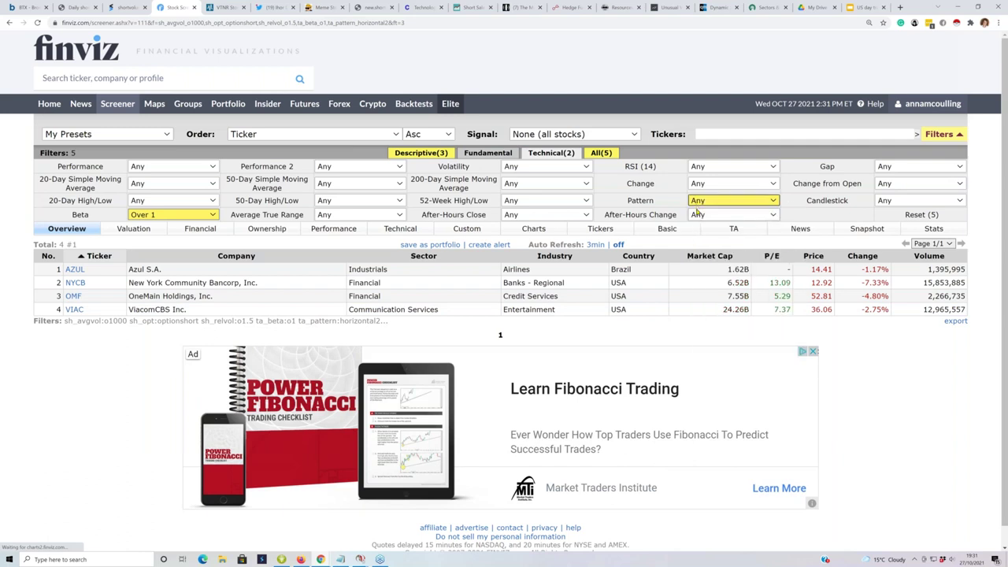
Try the Candlestick filter at Hammer, previewing BA's chart, and set it back to Any.
left_click(960, 201)
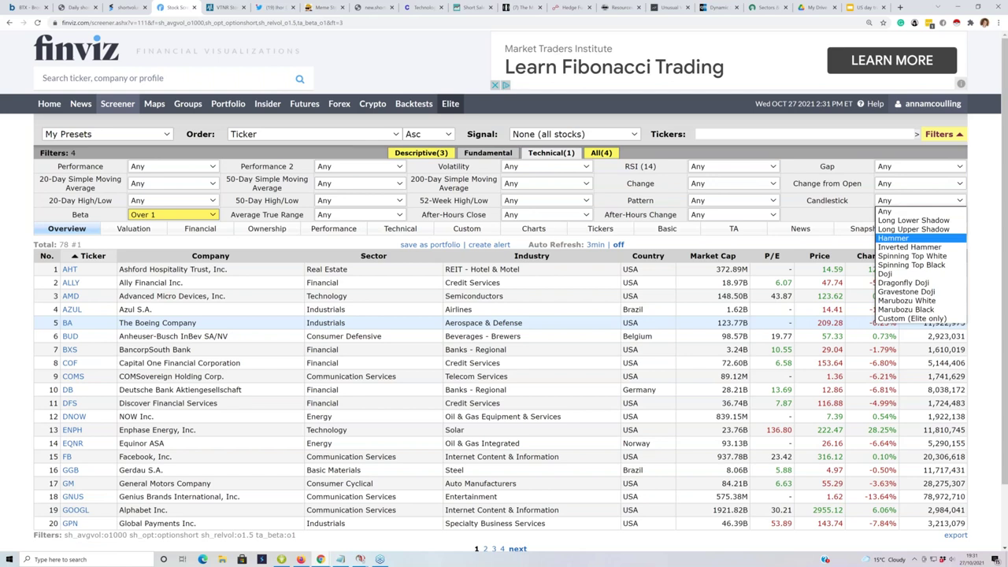
key("Return")
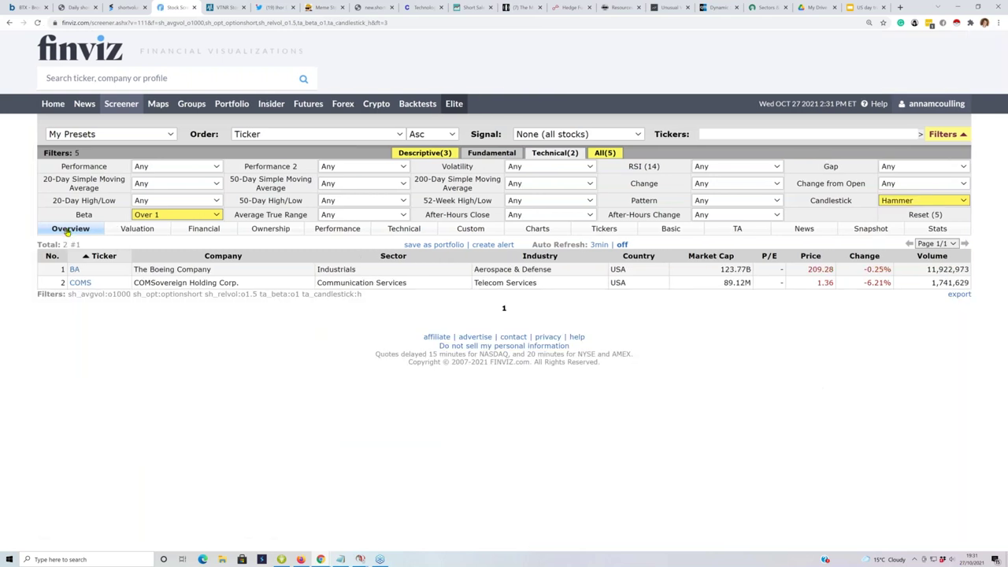
mouse_move(74, 270)
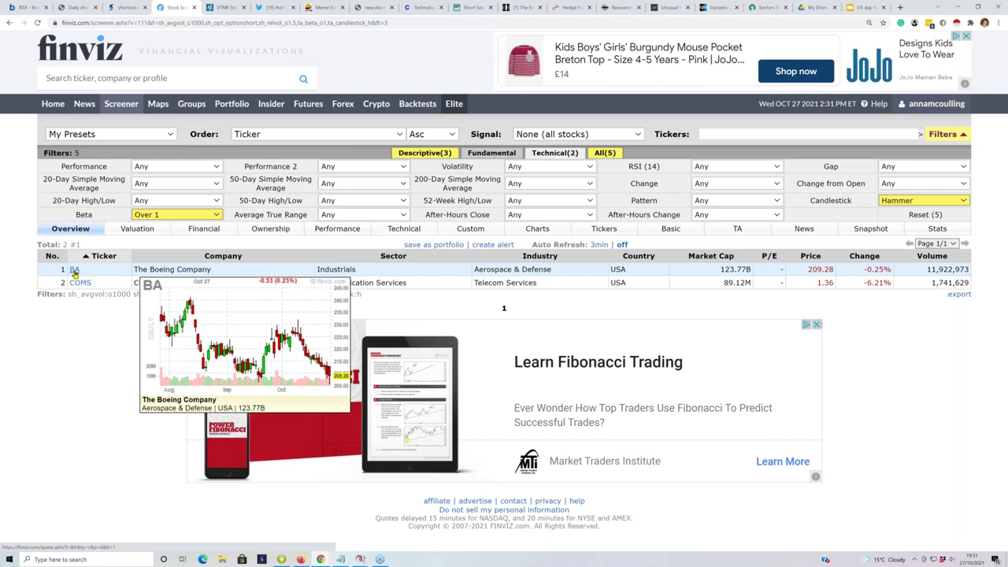
mouse_move(80, 289)
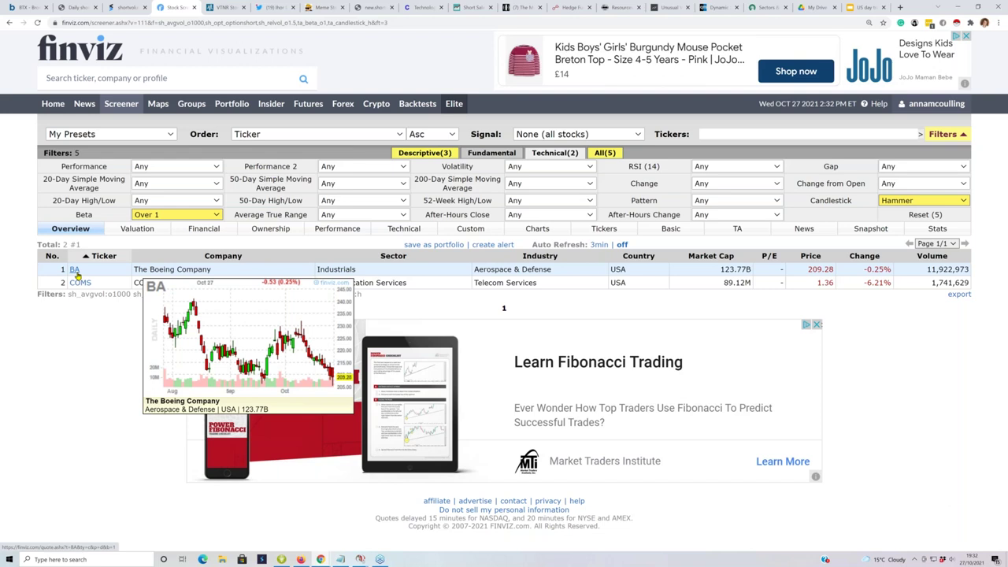
left_click(964, 201)
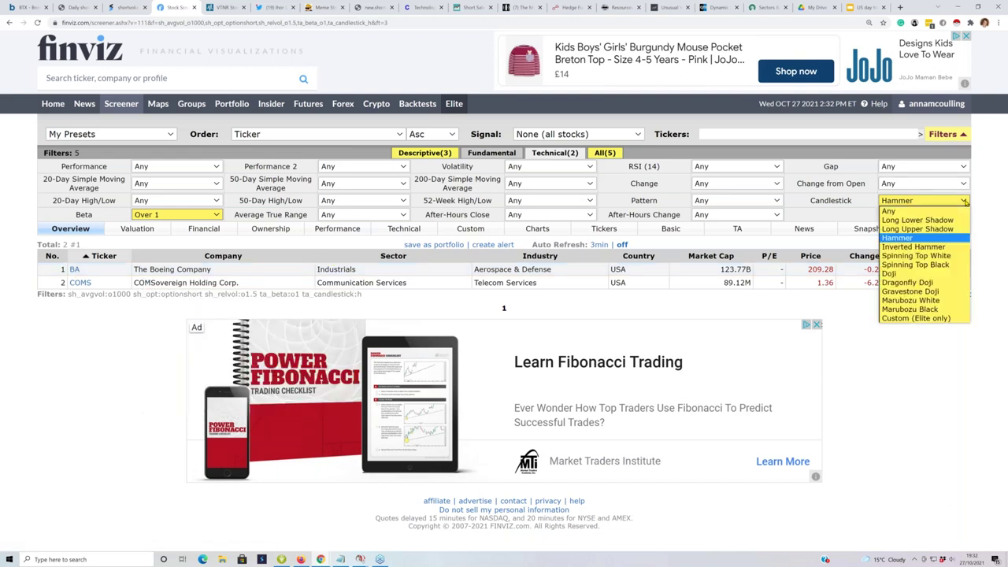
left_click(886, 211)
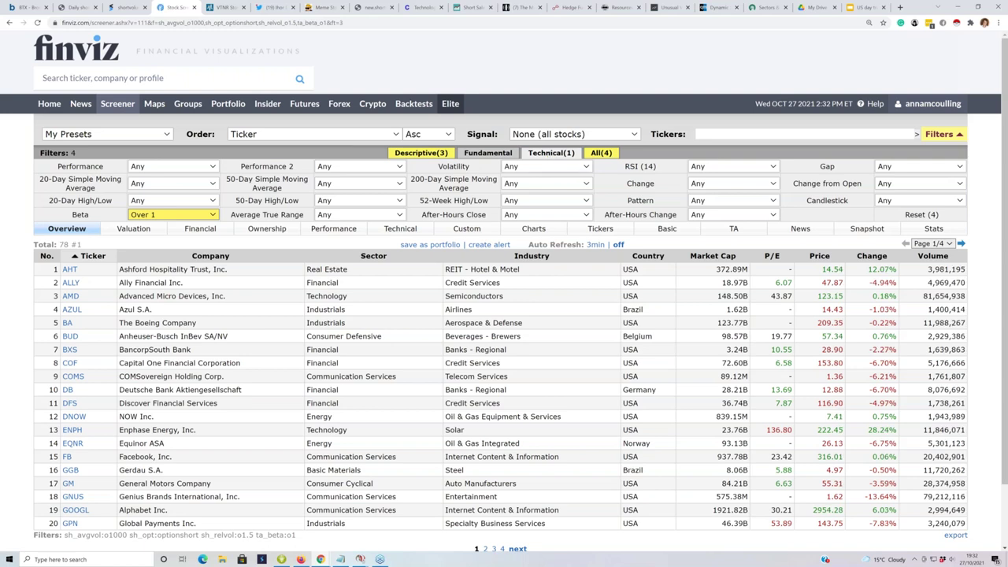
Set the Candlestick filter to Marubozu Black.
left_click(962, 202)
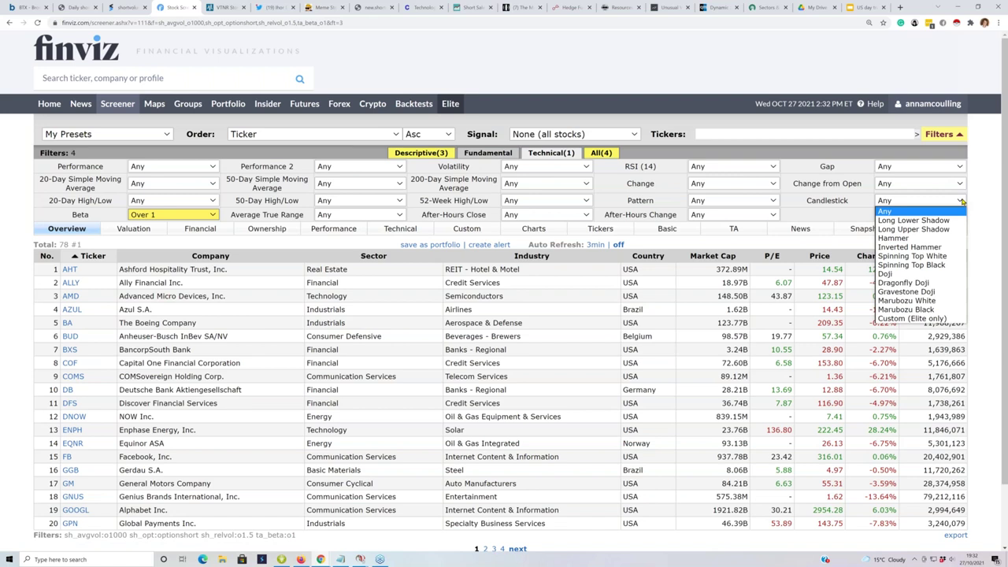
left_click(907, 310)
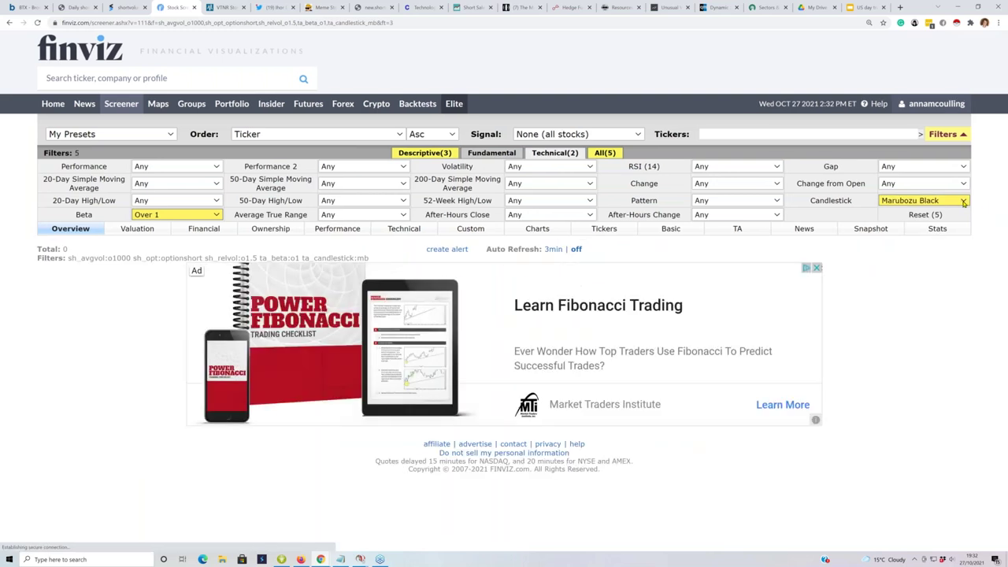
left_click(964, 202)
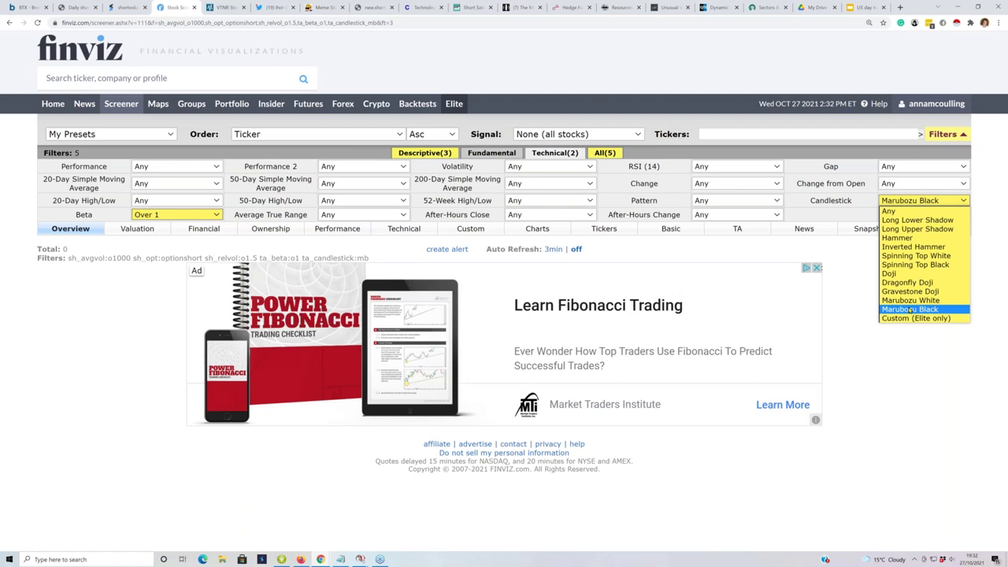
left_click(910, 310)
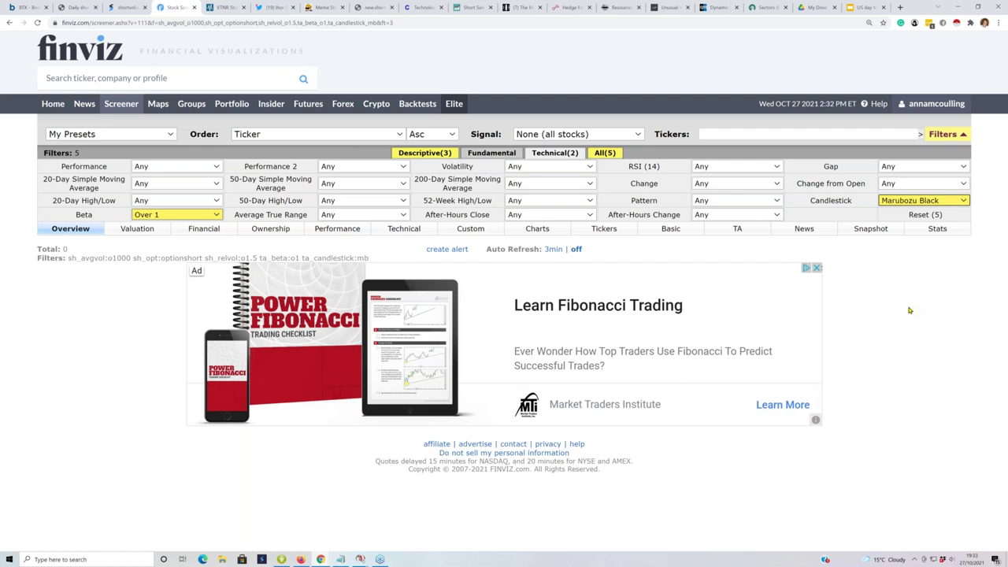
Switch to NinjaTrader, maximize the daily VTNR chart and load VIAC in it.
left_click(960, 7)
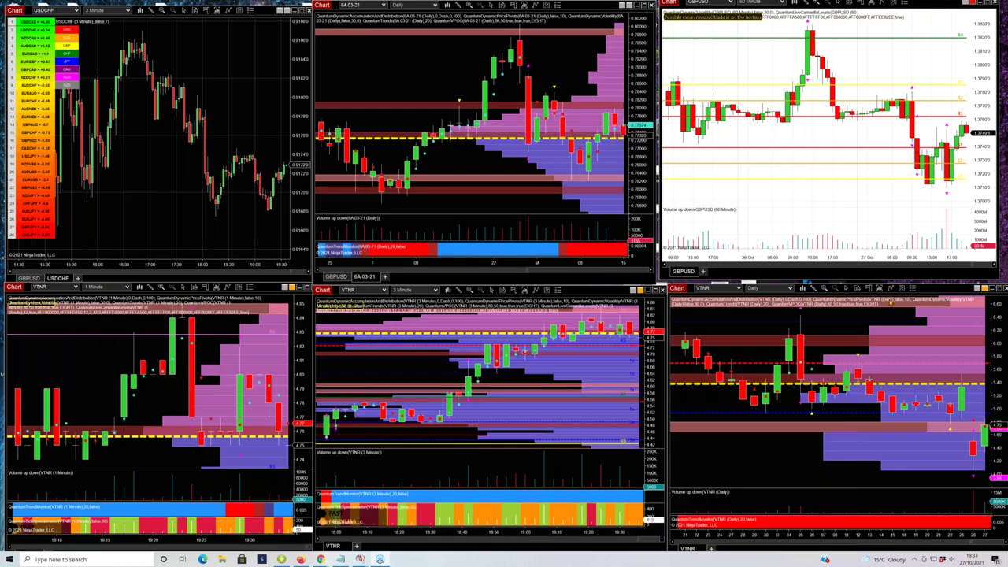
left_click(999, 289)
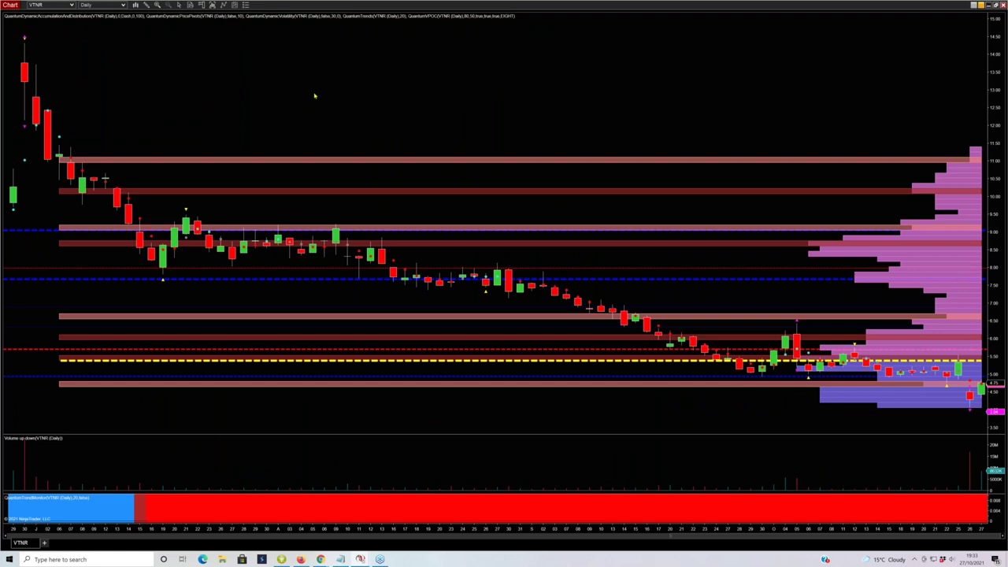
type("VIAC")
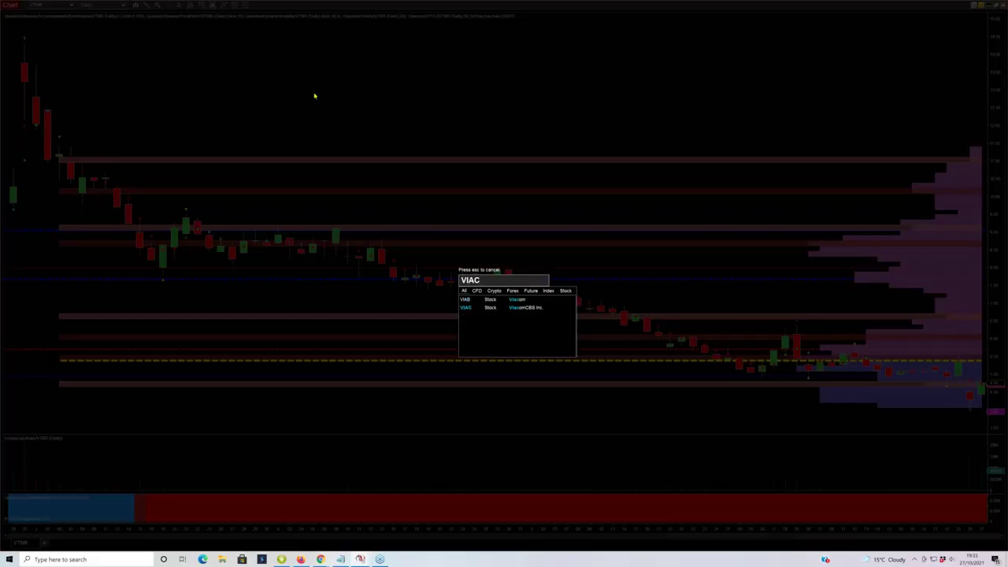
key("Return")
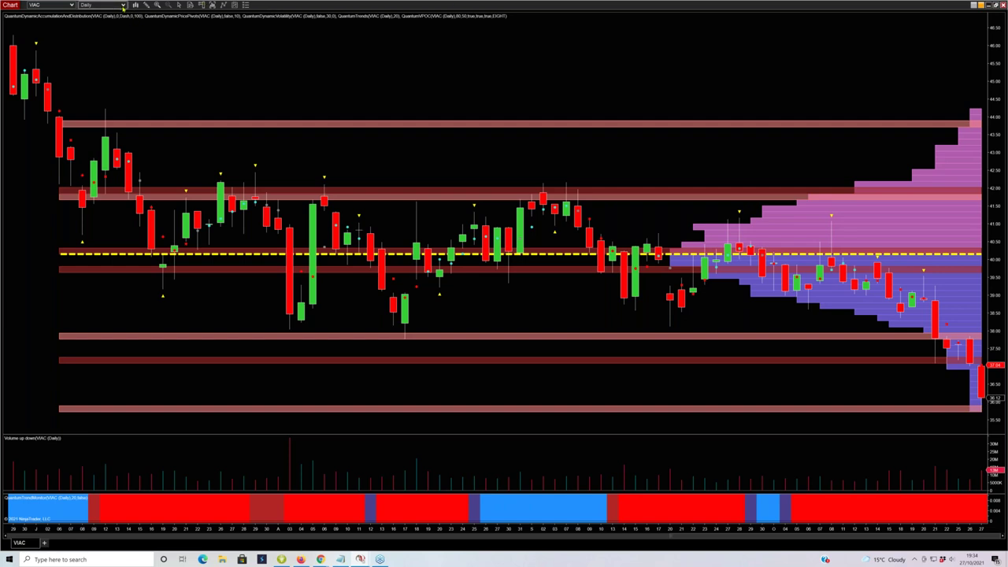
Switch the VIAC chart to the 1-month interval for review, and after that to the 1-week interval.
left_click(123, 6)
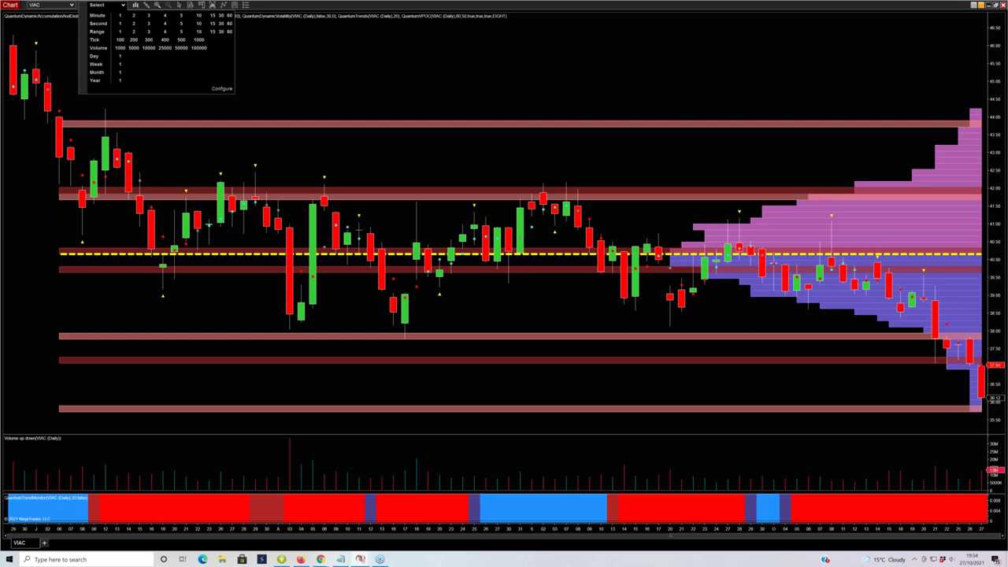
left_click(120, 72)
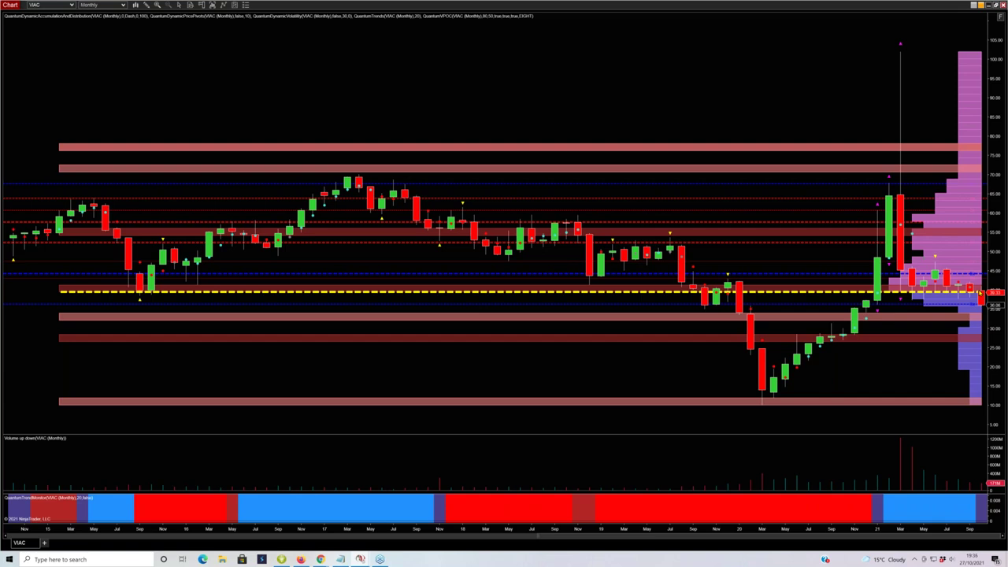
left_click(122, 6)
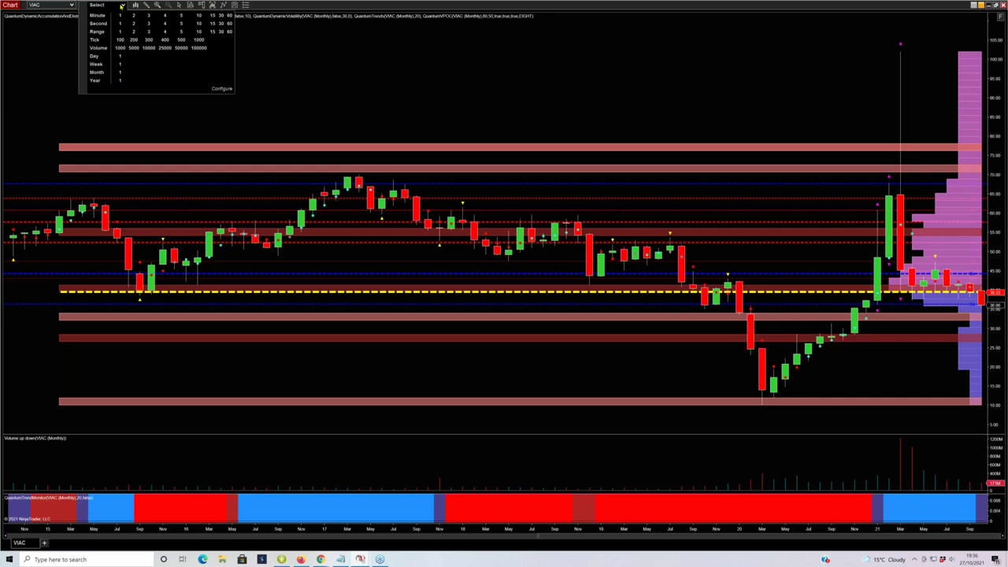
left_click(120, 71)
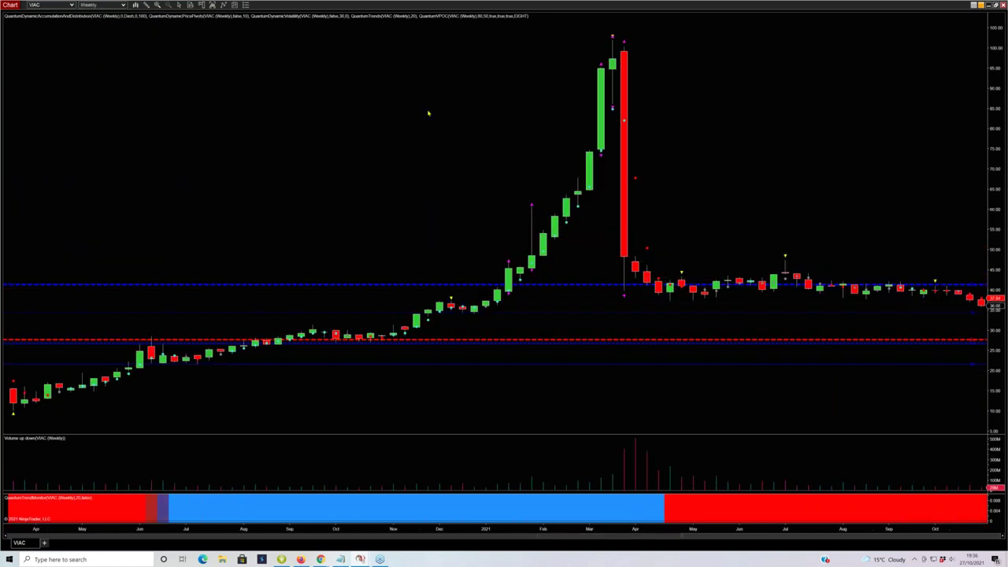
Reload all historical data on the weekly VIAC chart and return the chart to the 1-day interval.
right_click(428, 113)
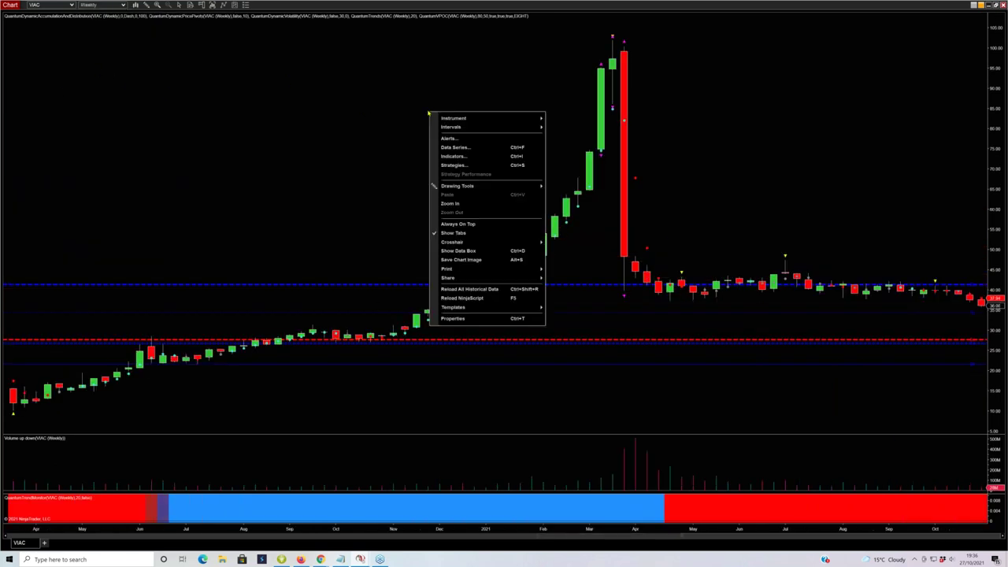
left_click(471, 290)
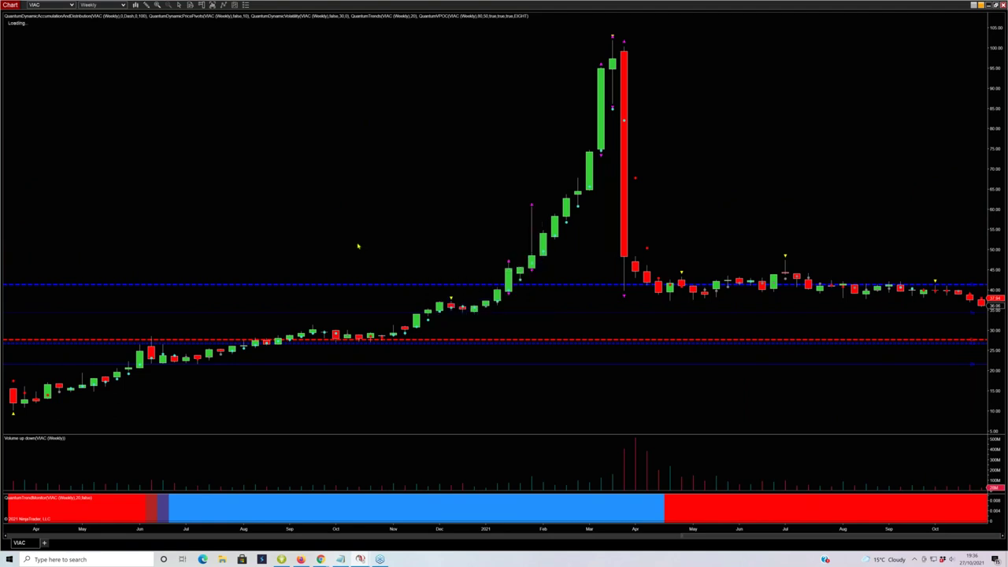
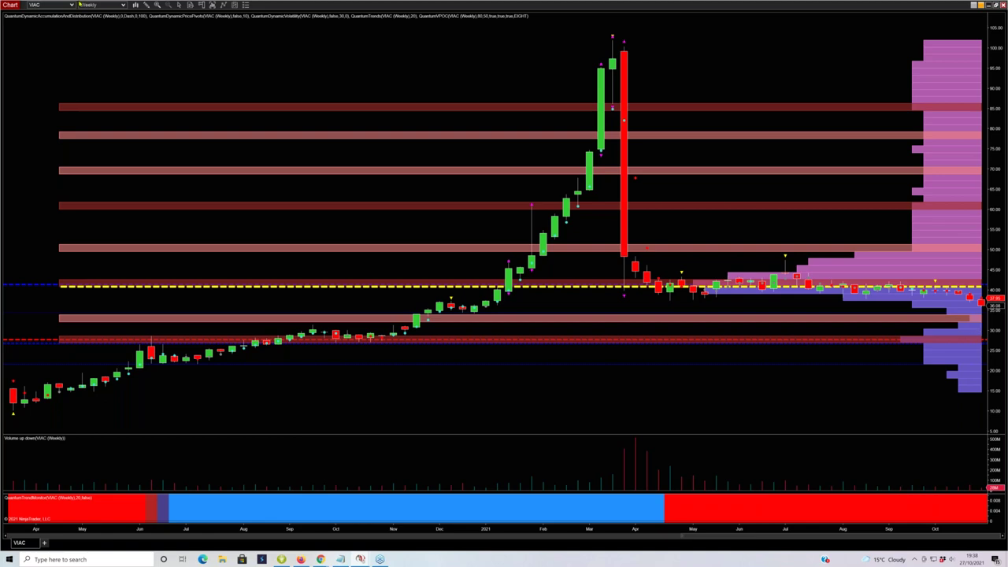
left_click(119, 5)
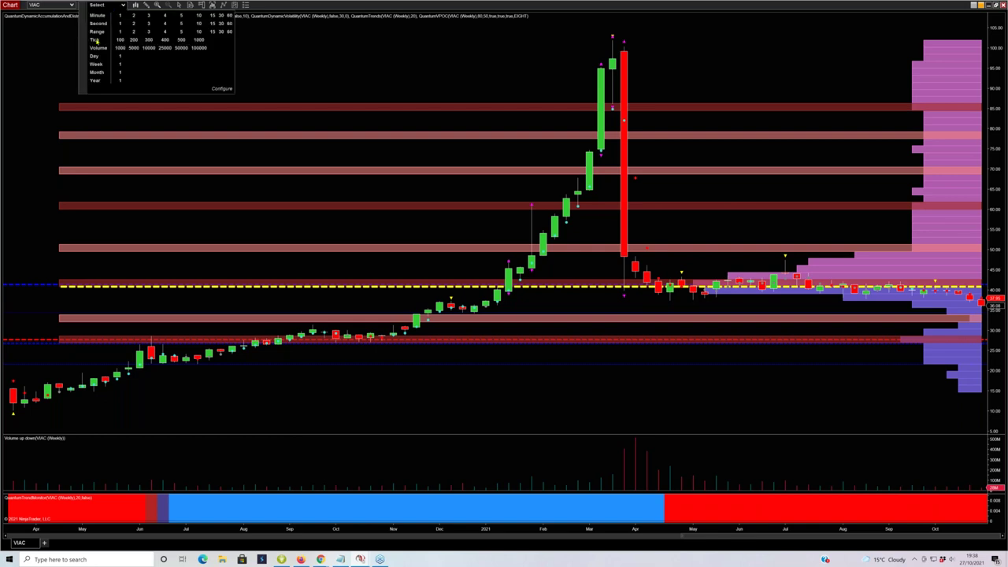
left_click(120, 56)
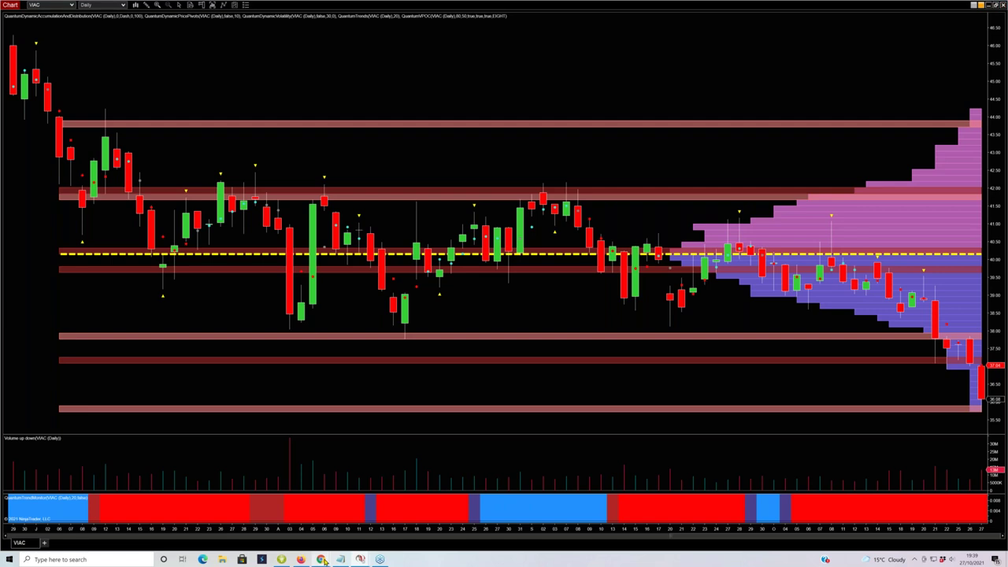
Switch to the Chrome stock screener window, go to the open MarketBeat VTNR page and dismiss its suggestions pop-up.
mouse_move(323, 560)
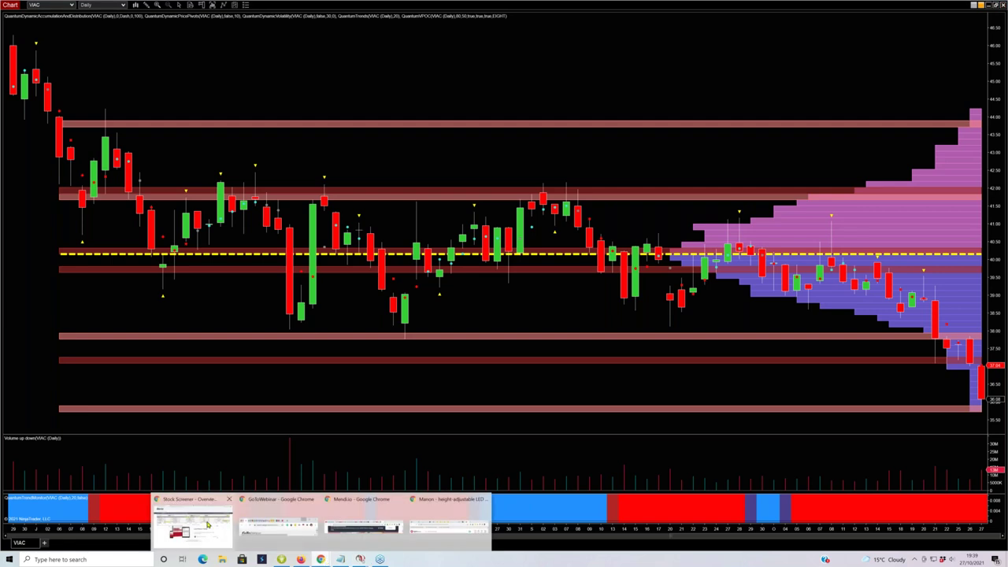
mouse_move(201, 533)
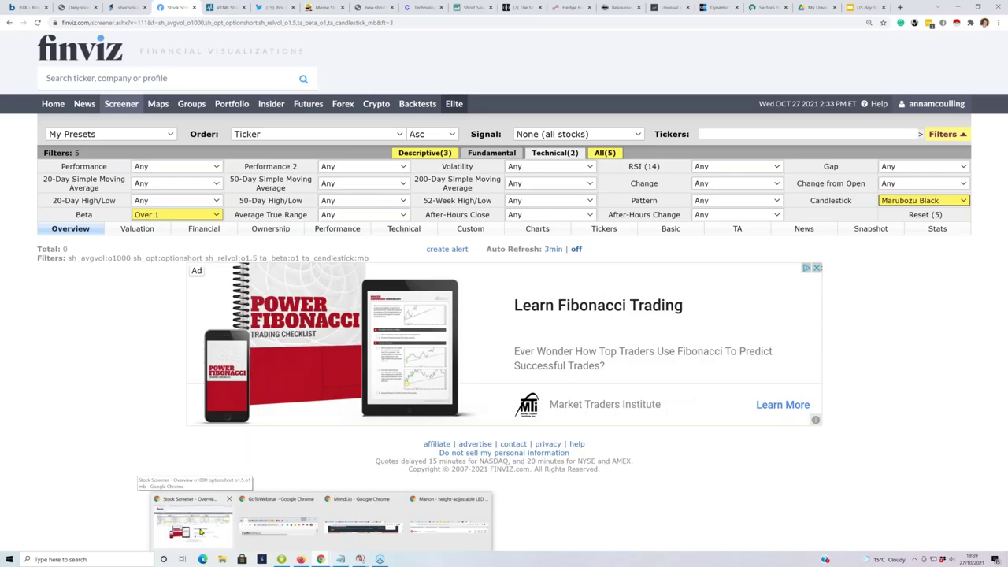
left_click(201, 534)
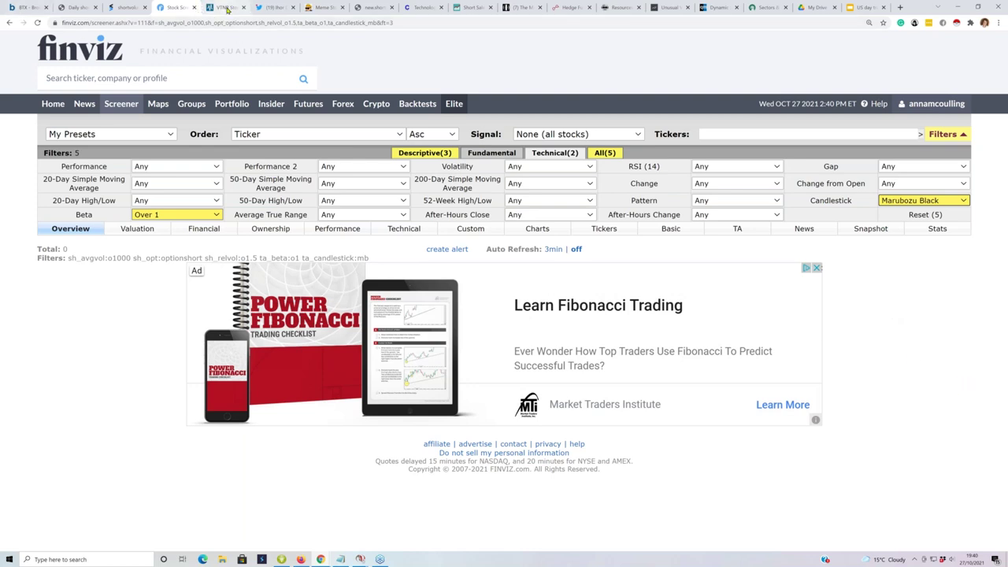
left_click(225, 8)
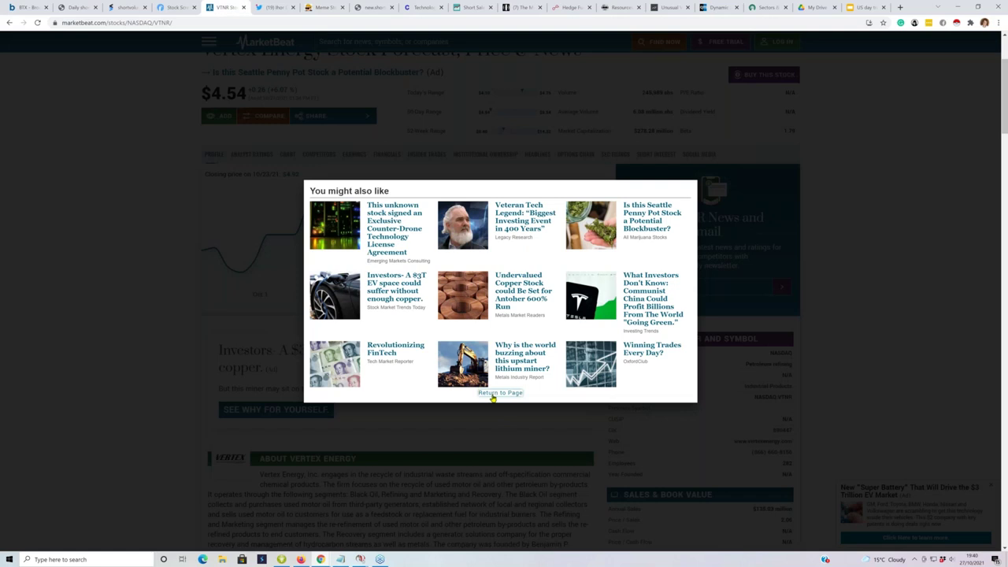
left_click(499, 392)
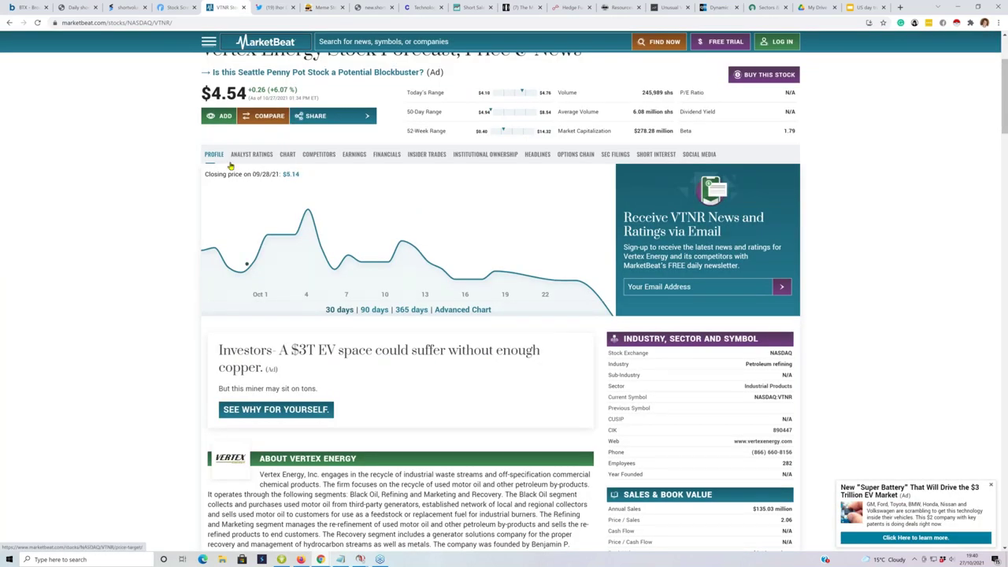
Open the Vertex Energy chart page on MarketBeat and examine its price performance, daily chart and price history table.
left_click(288, 155)
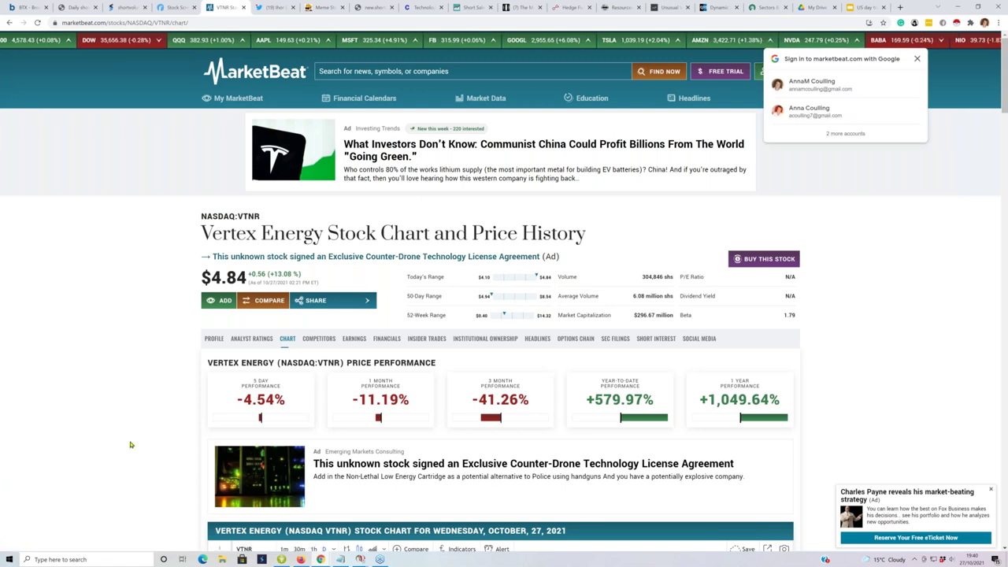
scroll(130, 447, "down", 1)
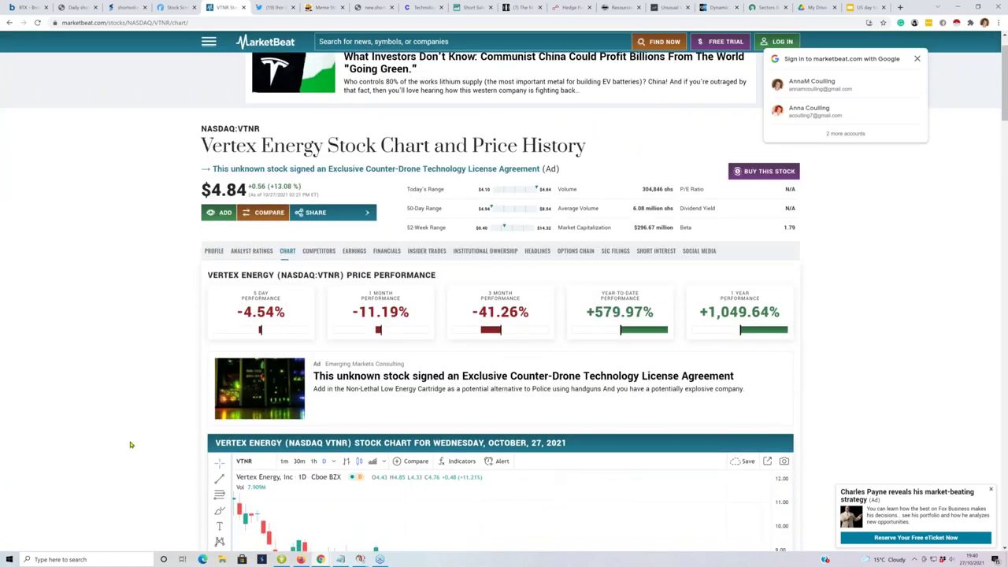
scroll(131, 445, "down", 1)
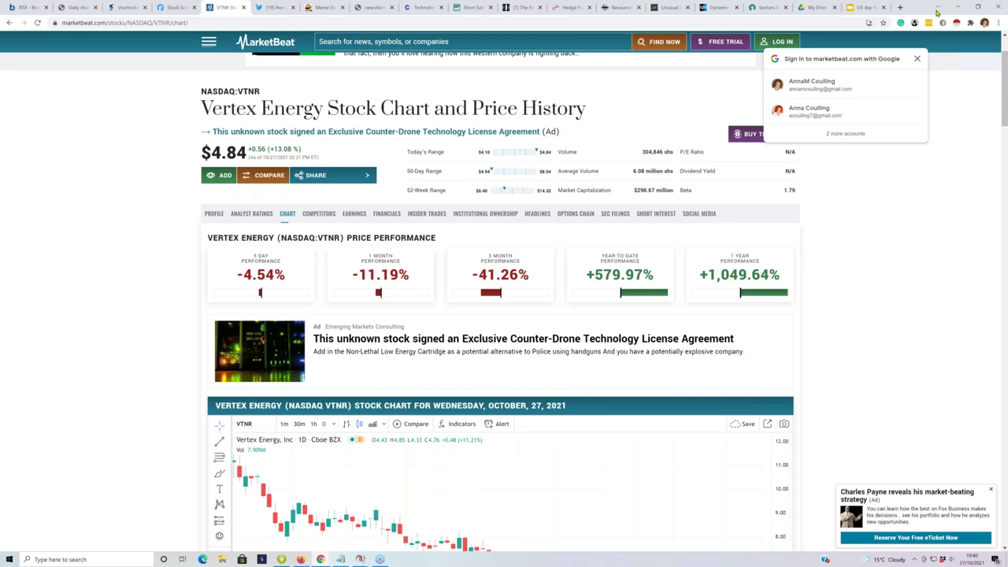
mouse_move(938, 8)
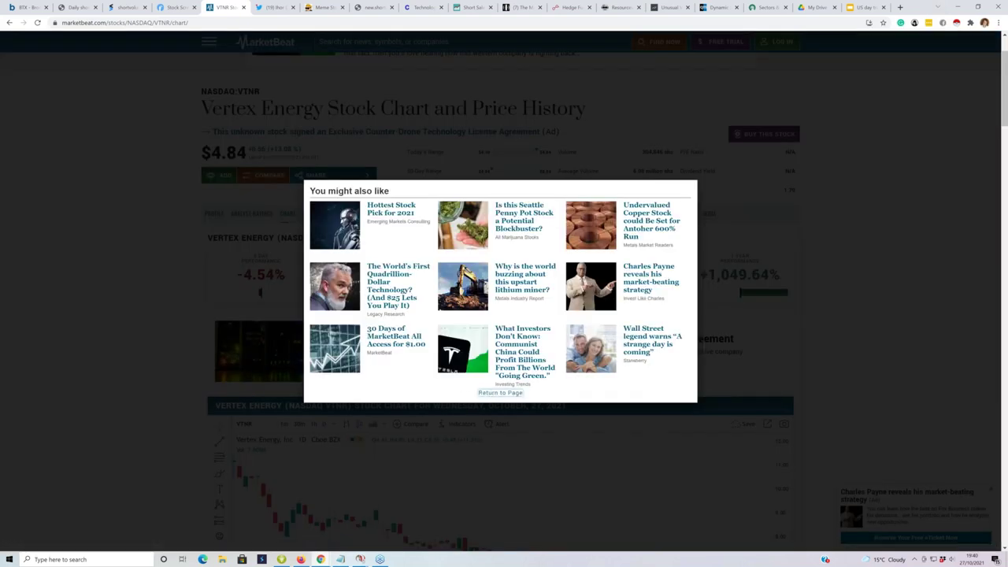
left_click(489, 392)
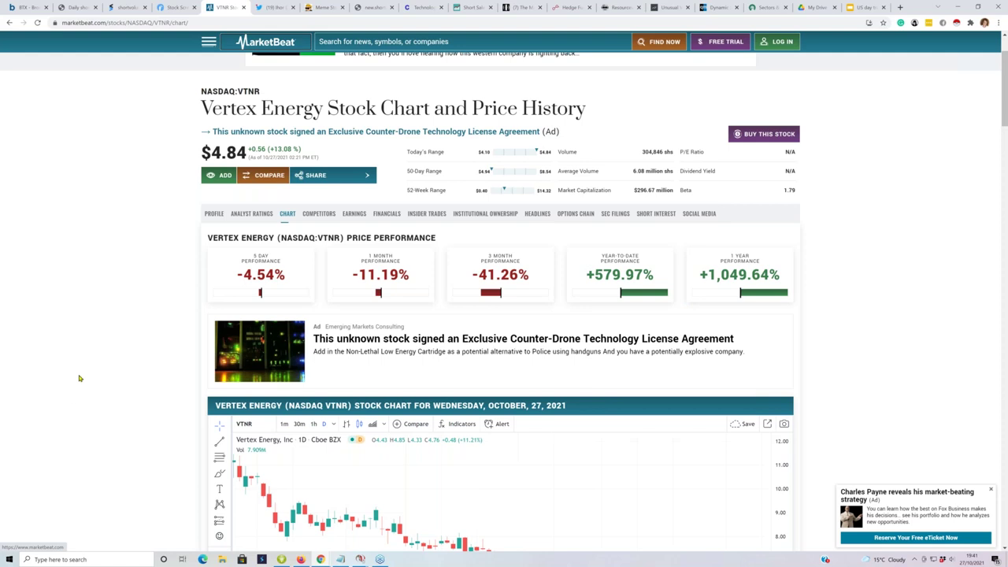
scroll(79, 378, "down", 2)
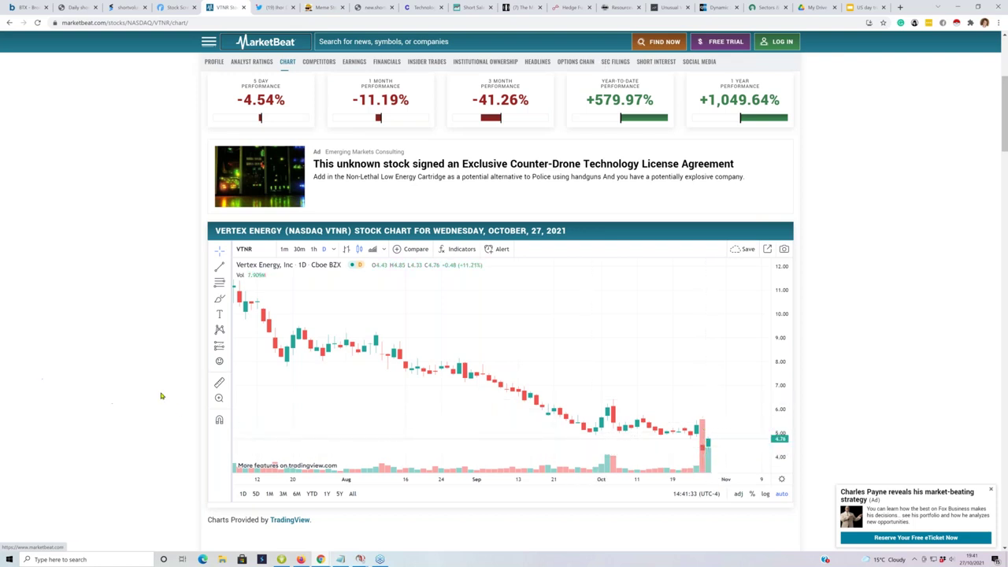
scroll(161, 395, "down", 5)
scroll(160, 386, "up", 3)
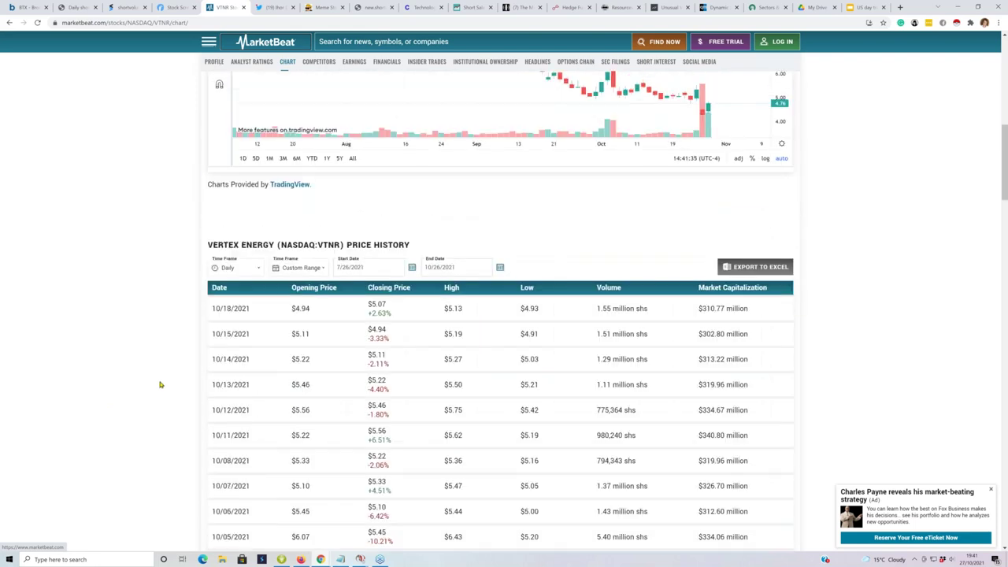
scroll(165, 385, "up", 5)
Return to the Vertex Energy profile page and review the company description, headlines and financial figures.
left_click(165, 384)
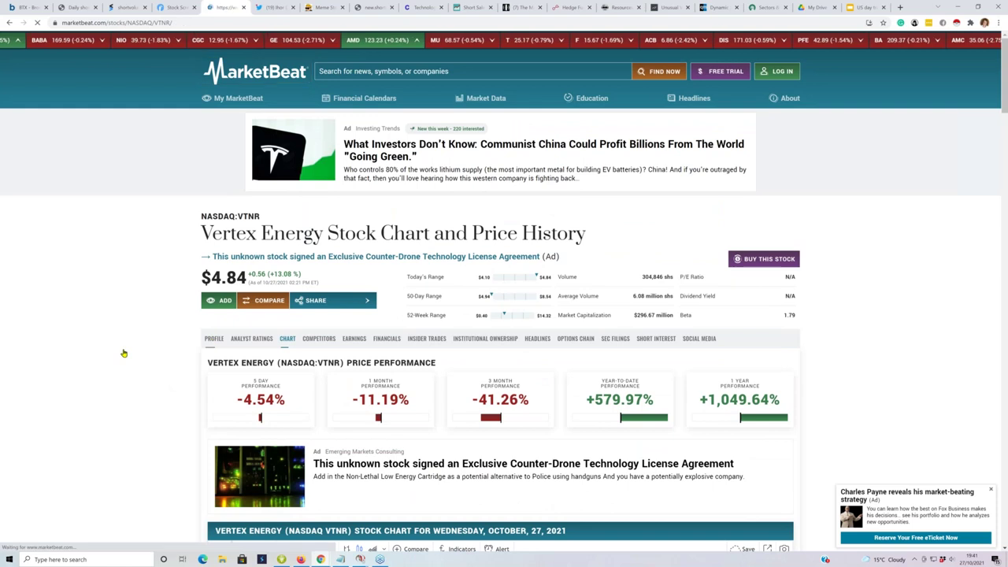
scroll(123, 353, "down", 2)
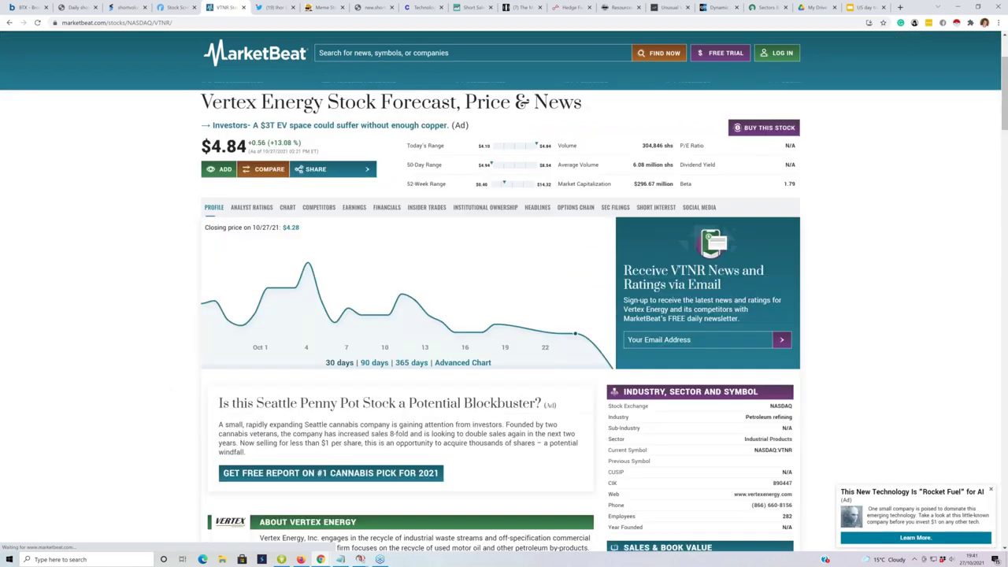
scroll(504, 315, "down", 5)
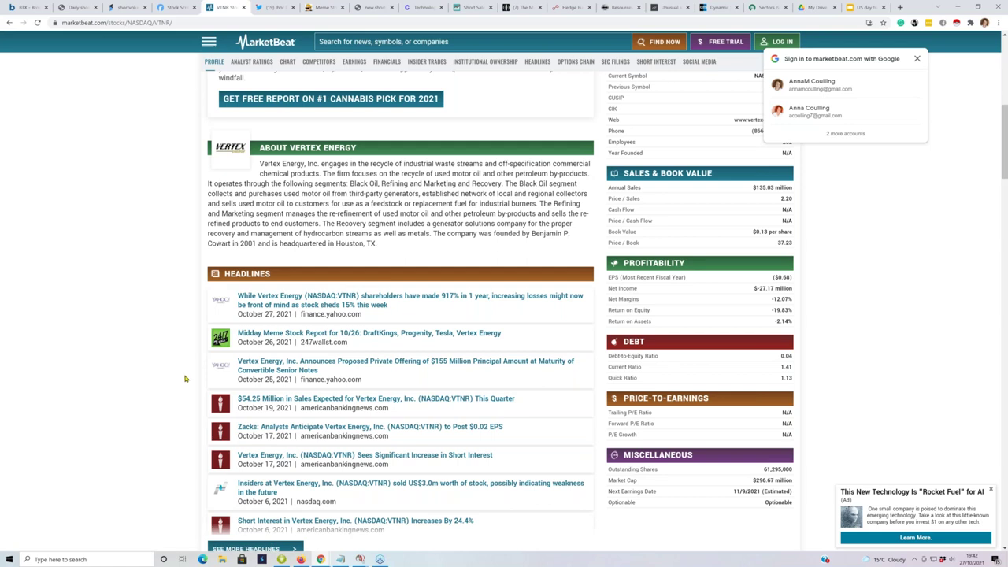
scroll(186, 379, "down", 1)
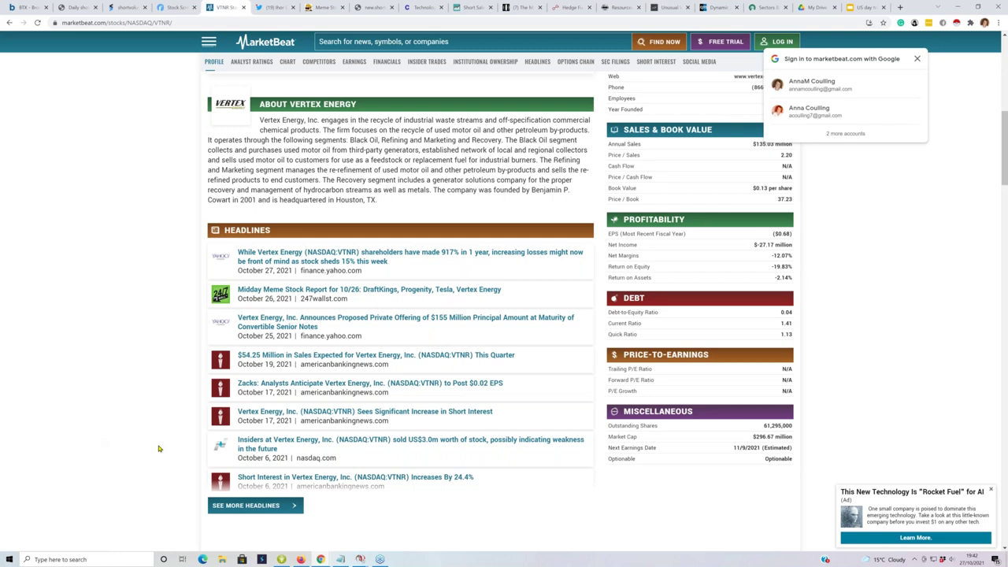
scroll(158, 449, "up", 2)
scroll(159, 448, "up", 1)
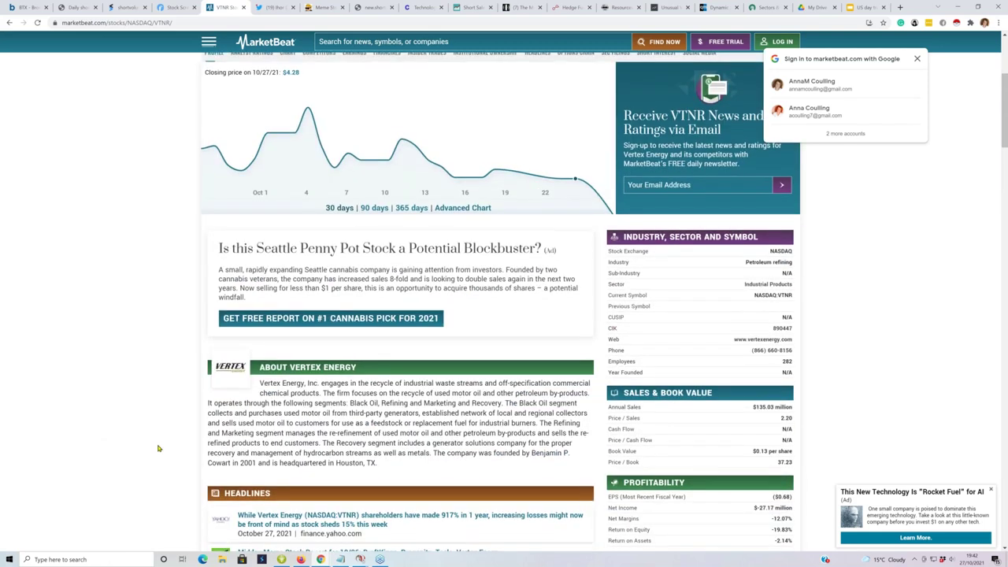
scroll(158, 448, "up", 3)
scroll(369, 365, "up", 1)
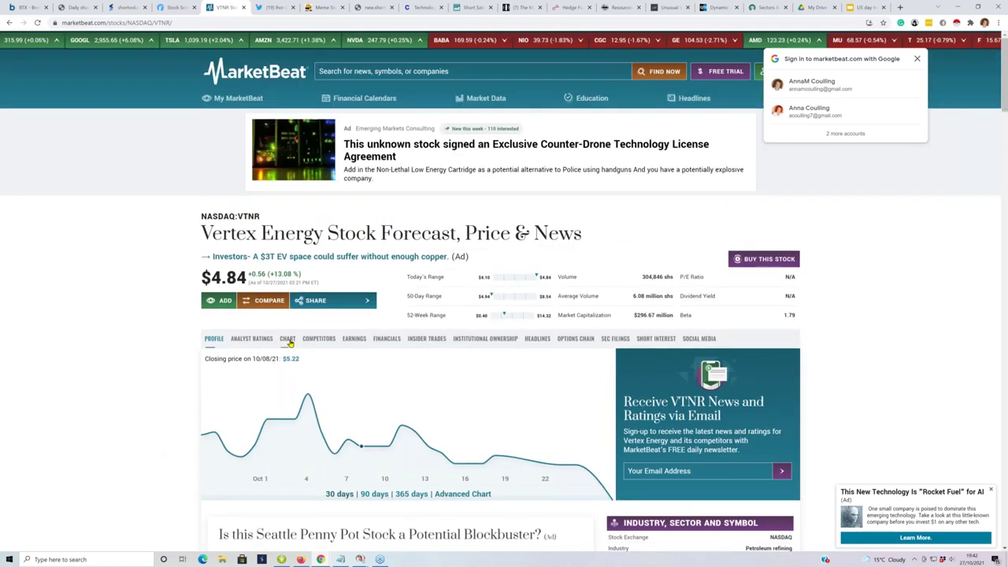
Reopen the Vertex Energy chart page to view the daily price chart, and switch back to NinjaTrader.
left_click(288, 339)
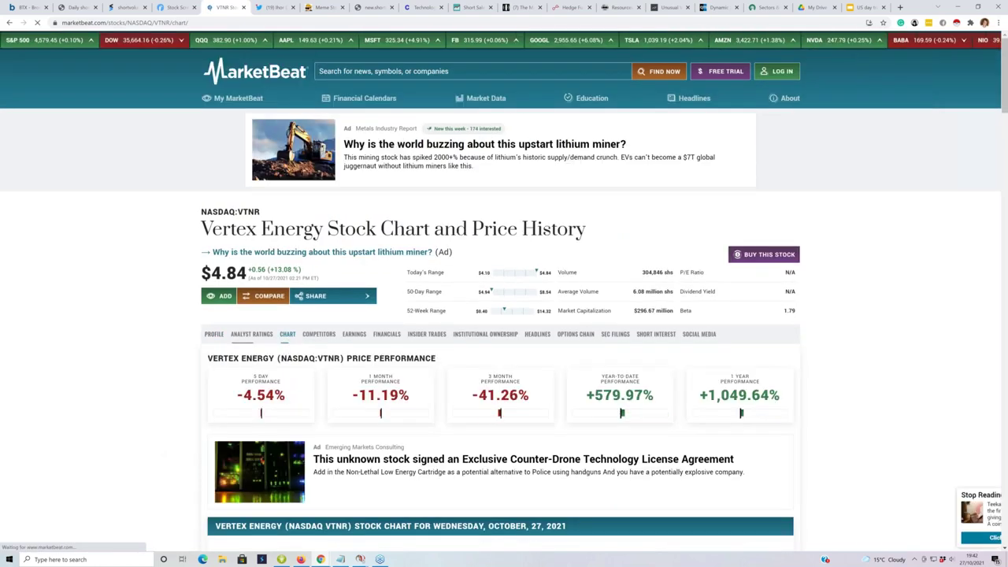
scroll(823, 370, "down", 4)
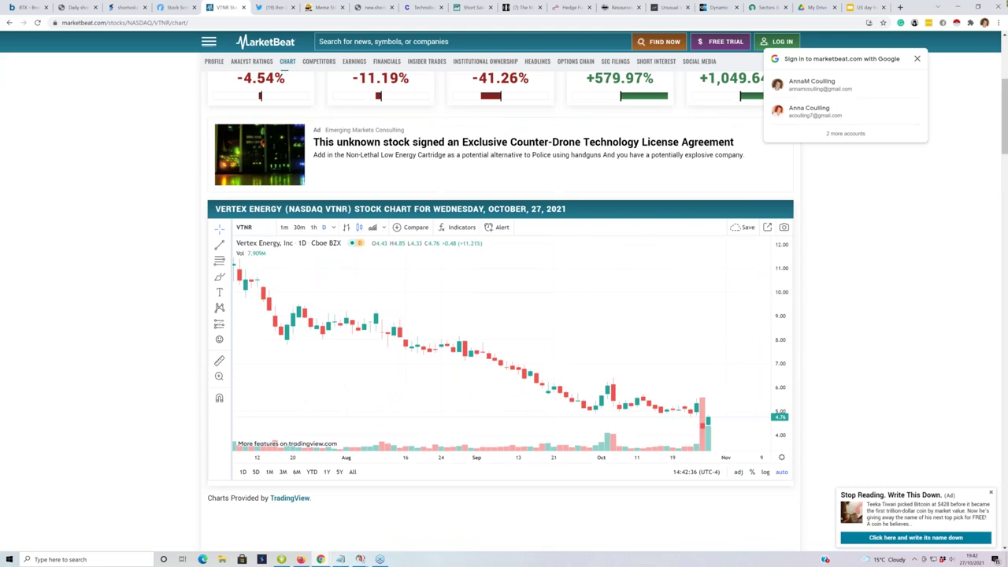
left_click(955, 7)
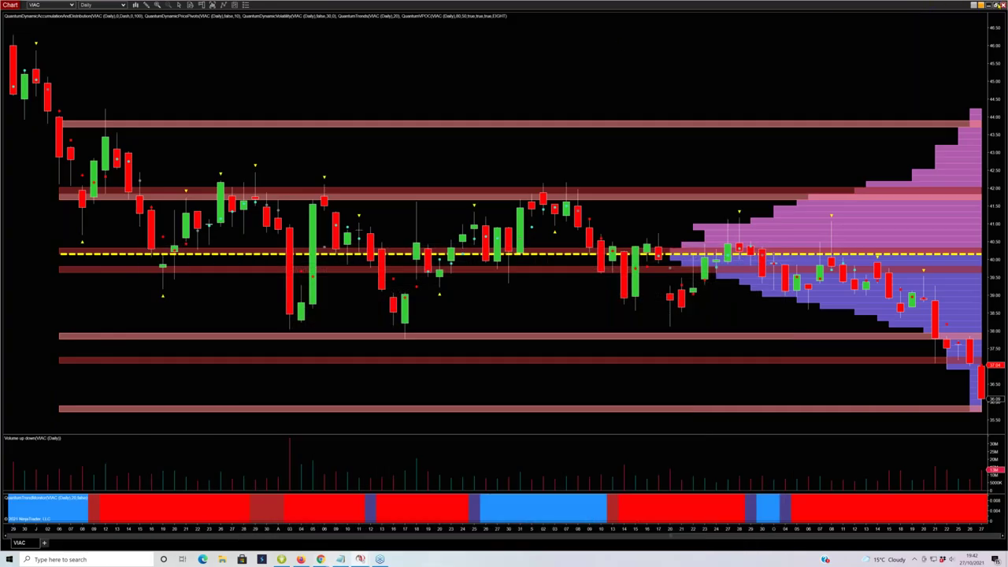
Load VTNR in the maximized daily chart and restore the chart window to the multi-chart layout.
left_click(990, 5)
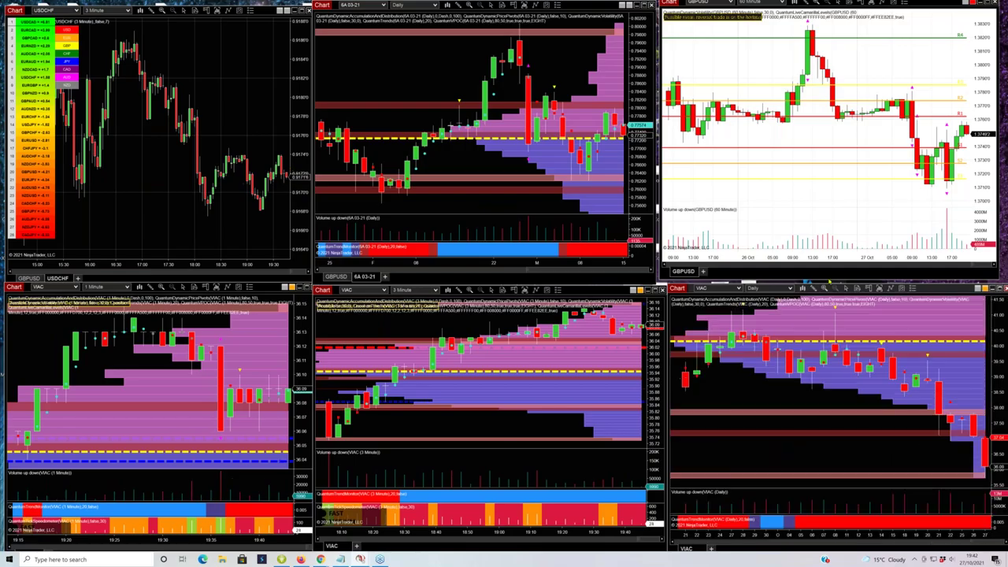
left_click(999, 290)
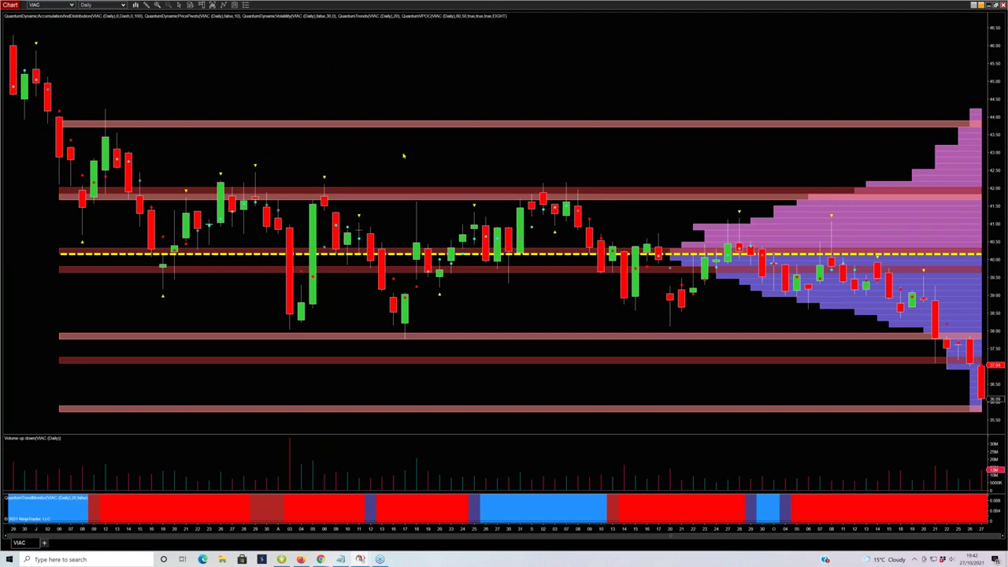
type("VTNR")
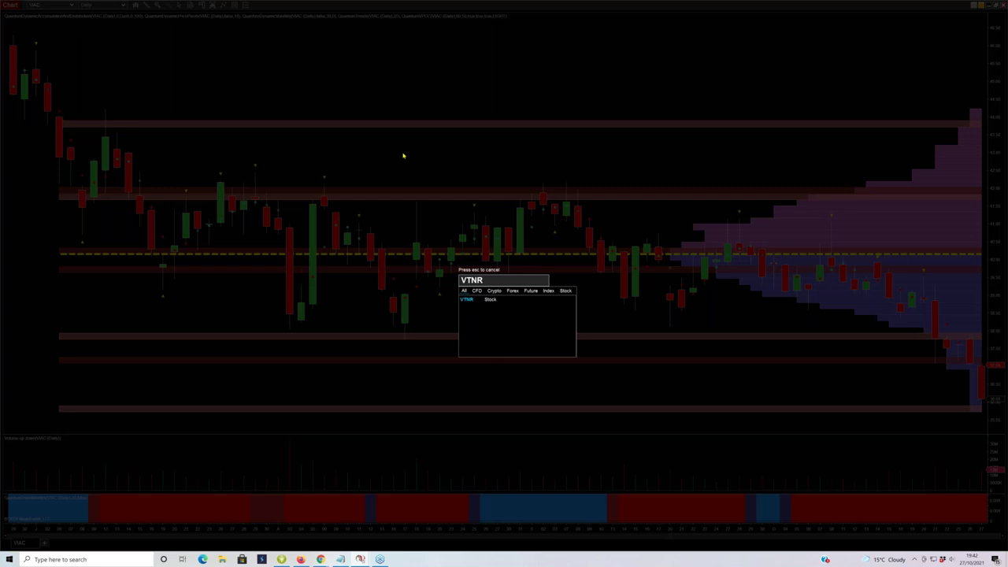
key("Return")
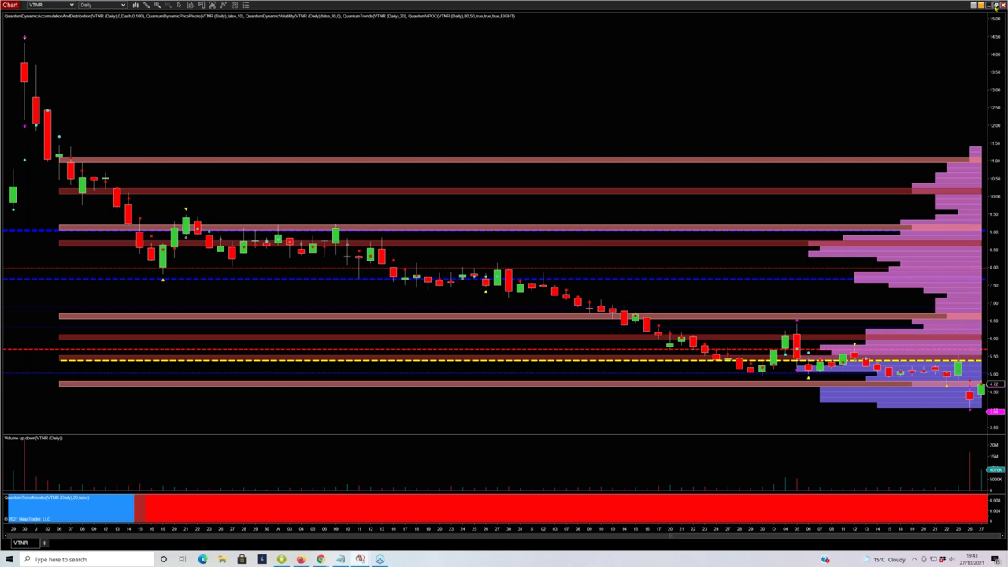
left_click(984, 5)
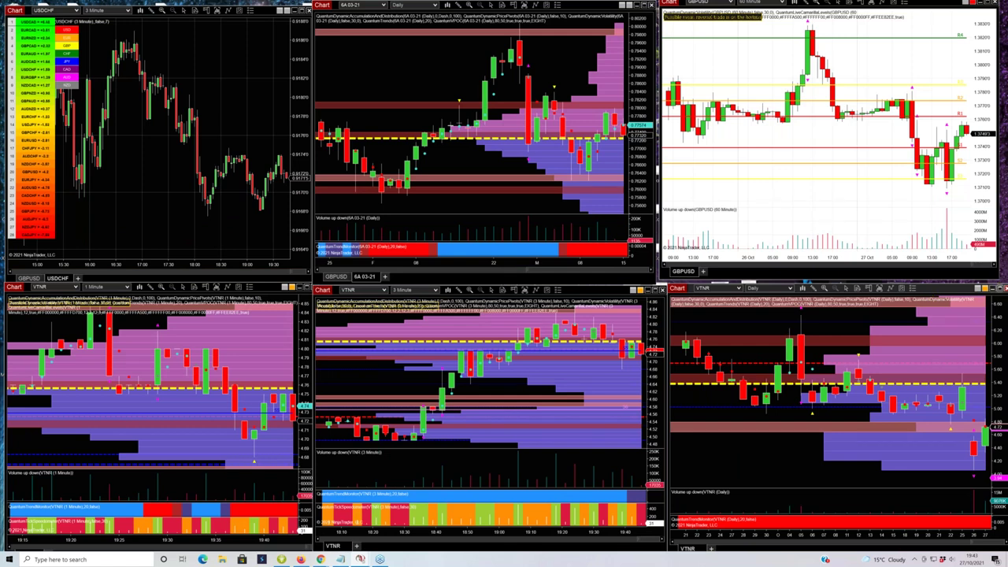
Maximize the VTNR daily chart, examine it in the monthly timeframe with wider candle spacing, and return it to daily.
double_click(806, 285)
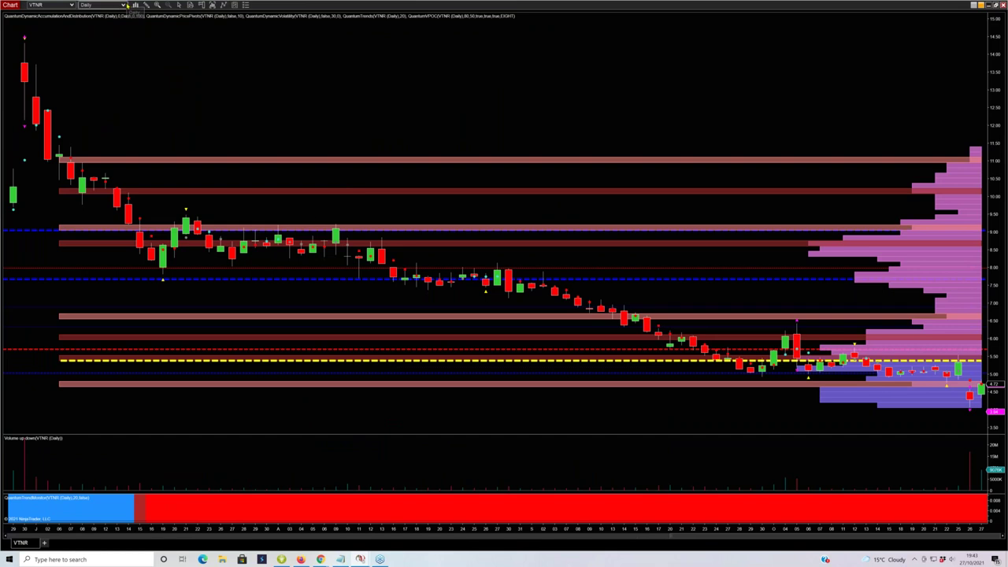
left_click(123, 5)
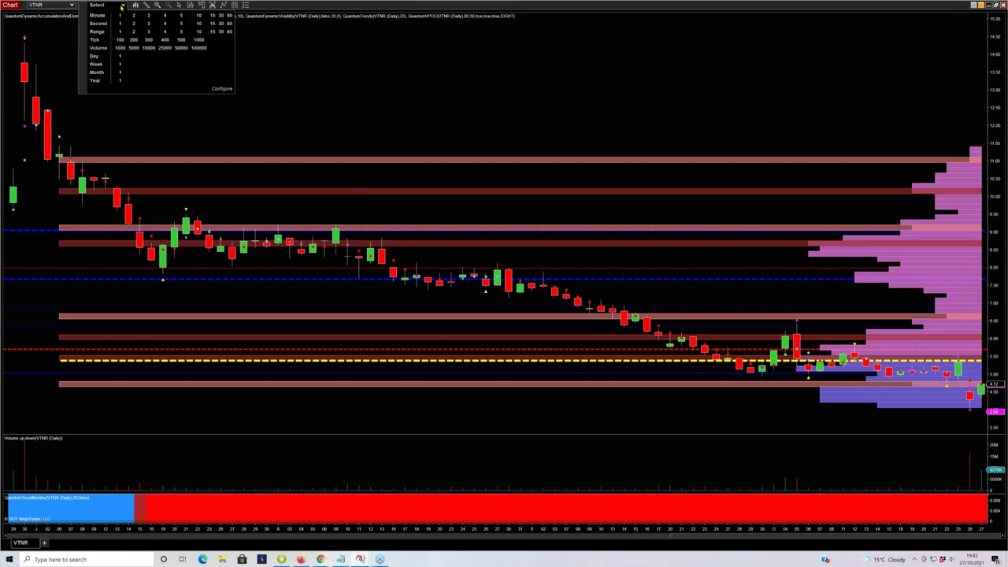
left_click(120, 72)
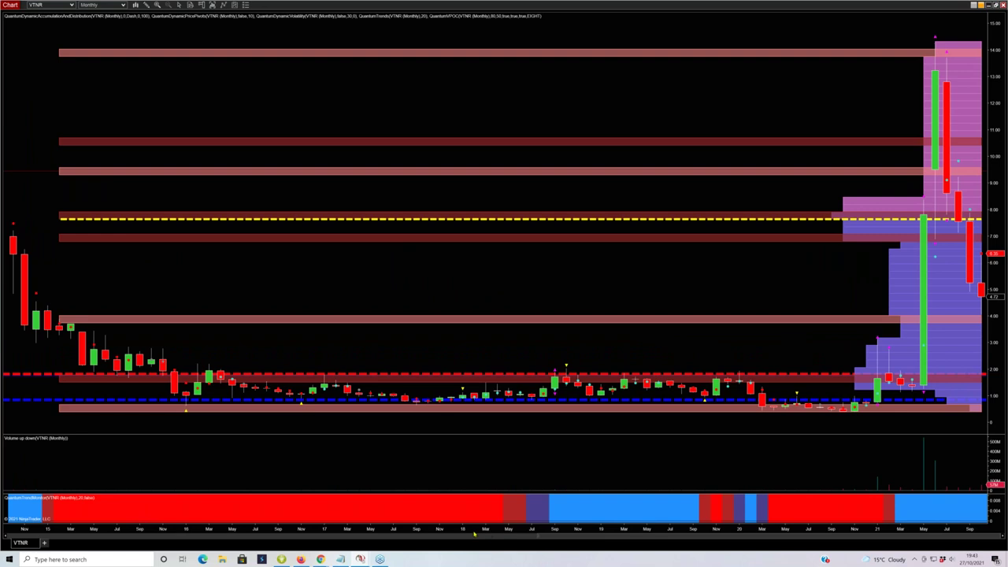
left_click_drag(474, 534, 419, 538)
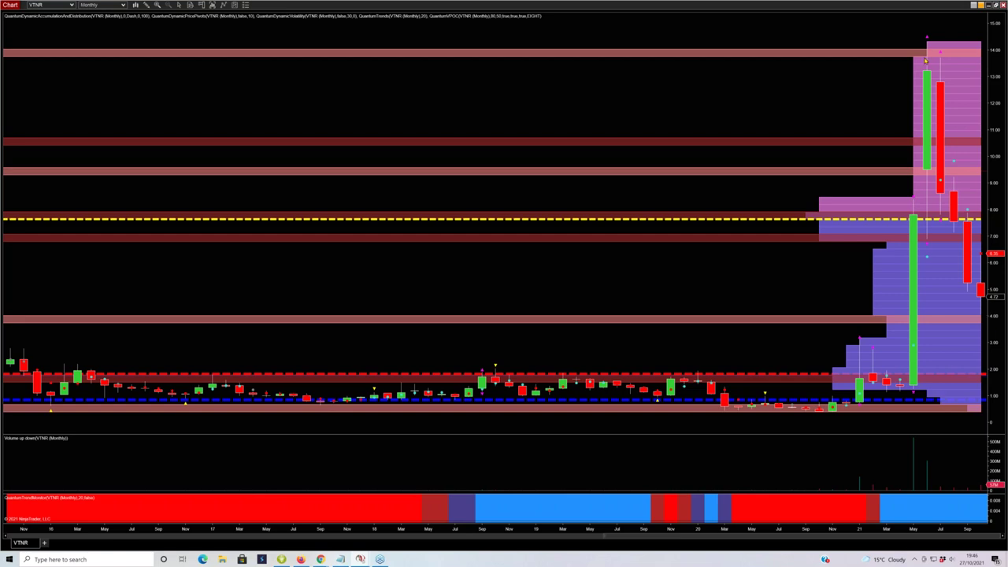
left_click(124, 7)
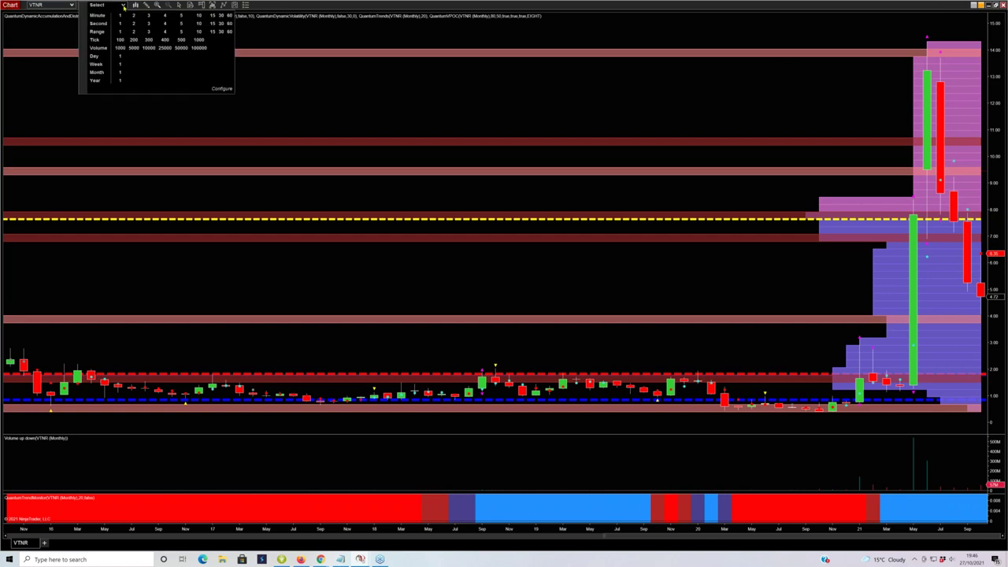
left_click(121, 56)
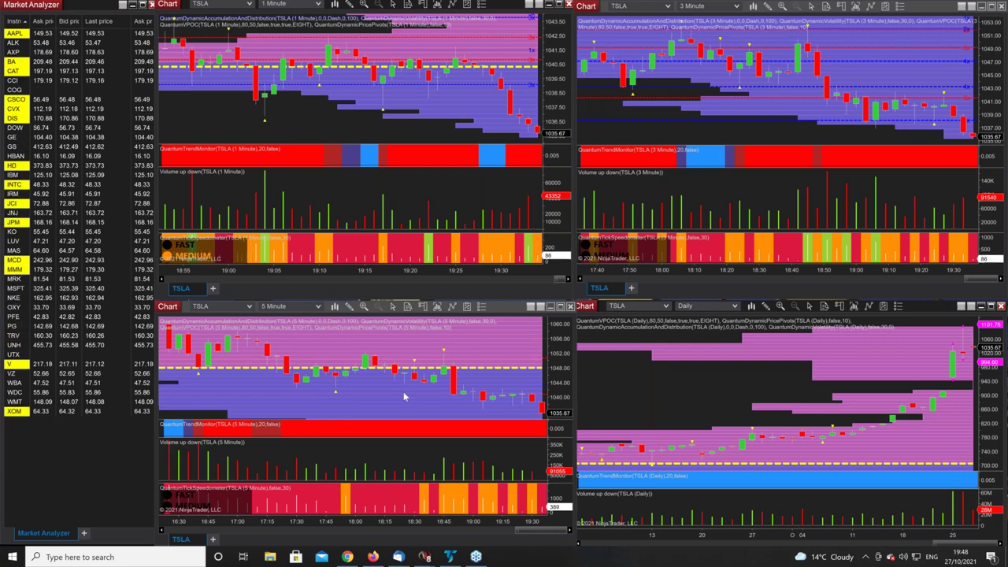
Maximize the TSLA daily chart, widen its candle spacing to examine the price gap, and switch to the monthly timeframe.
left_click(891, 358)
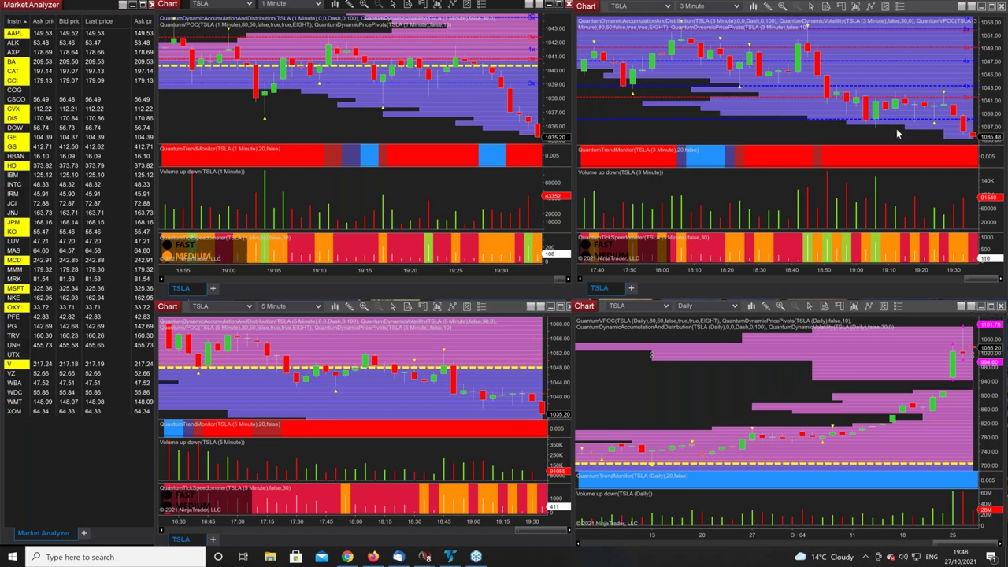
left_click(992, 307)
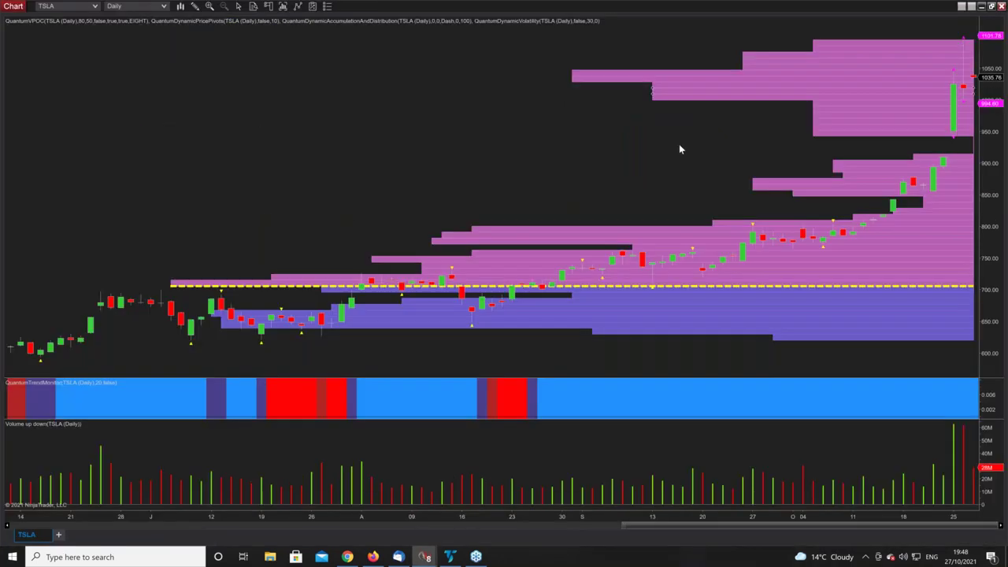
left_click_drag(823, 520, 732, 484)
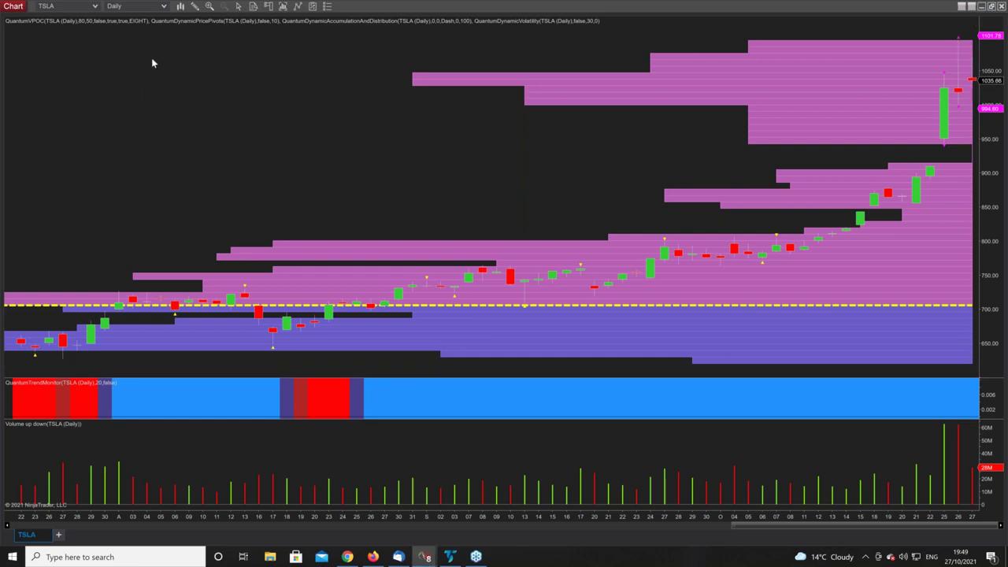
left_click(165, 7)
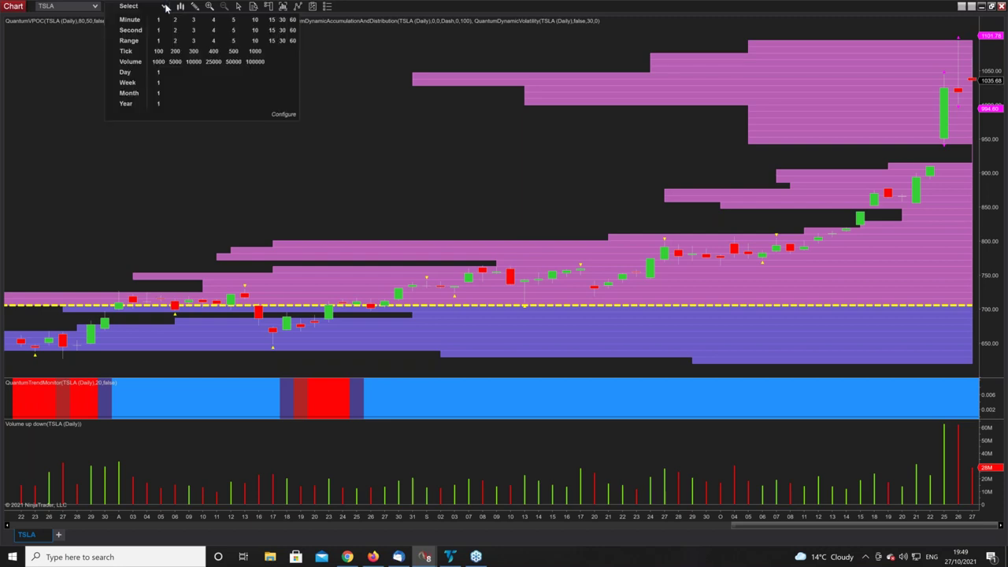
left_click(158, 94)
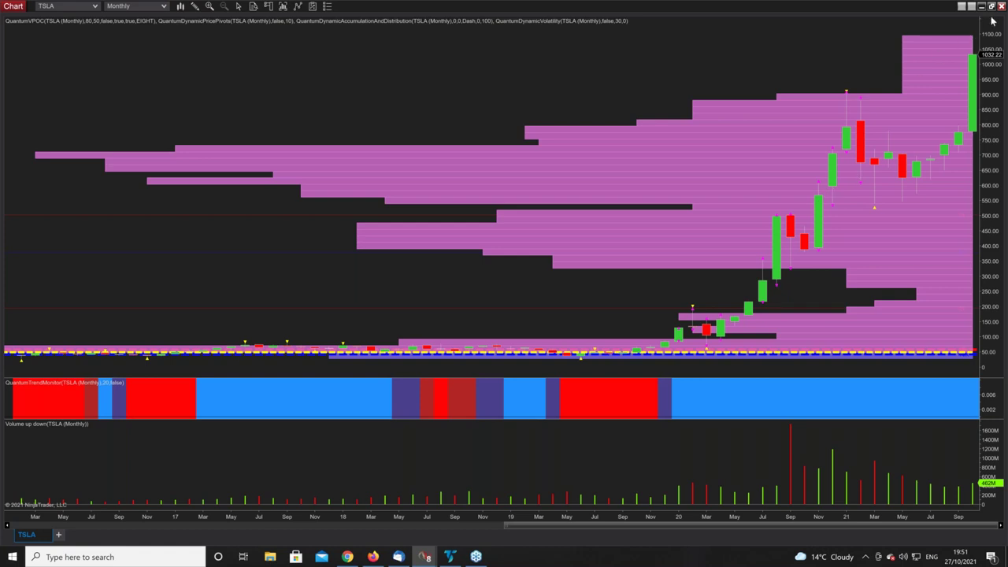
Set the TSLA chart back to the daily timeframe and restore its window to the multi-chart layout.
left_click(166, 7)
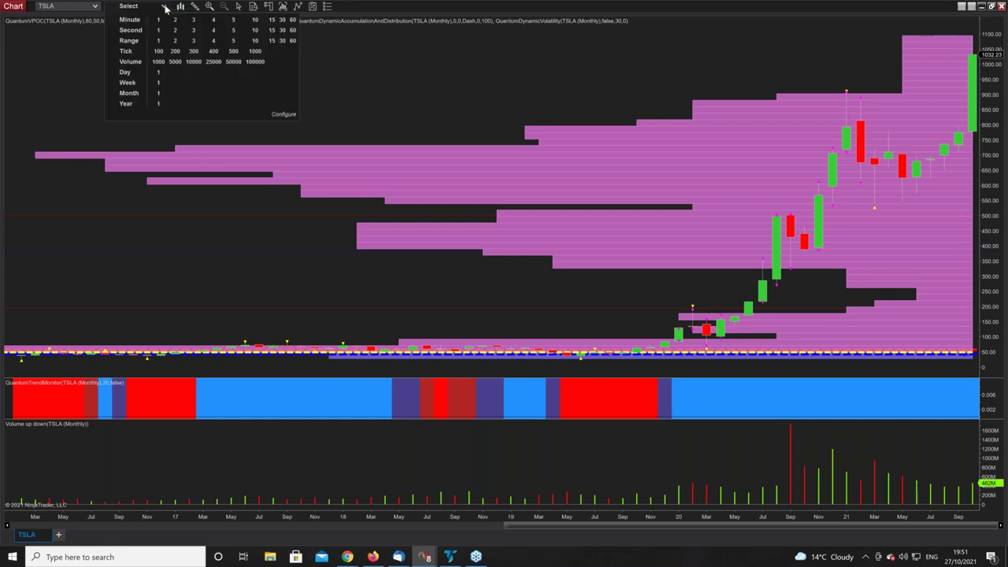
left_click(160, 73)
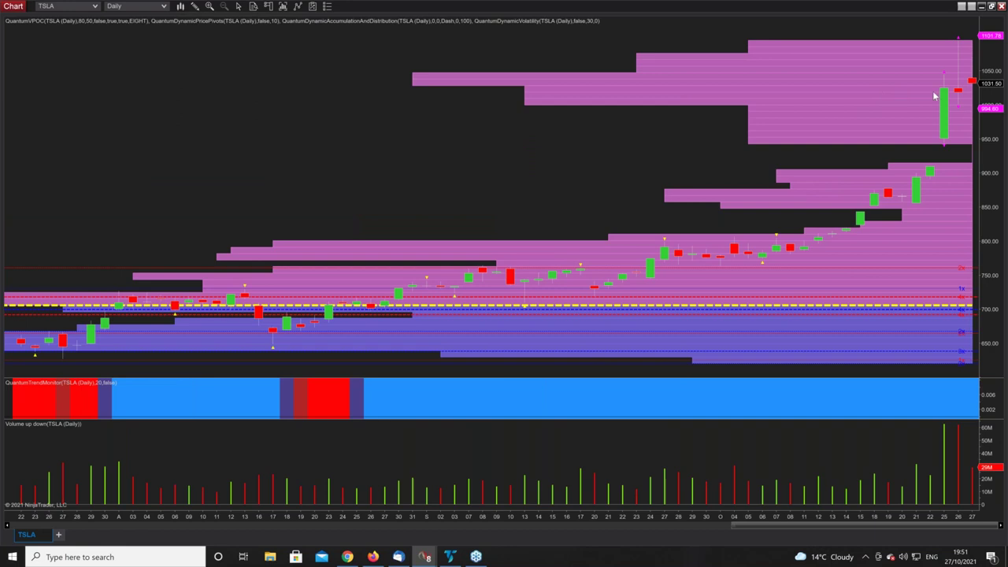
left_click(992, 7)
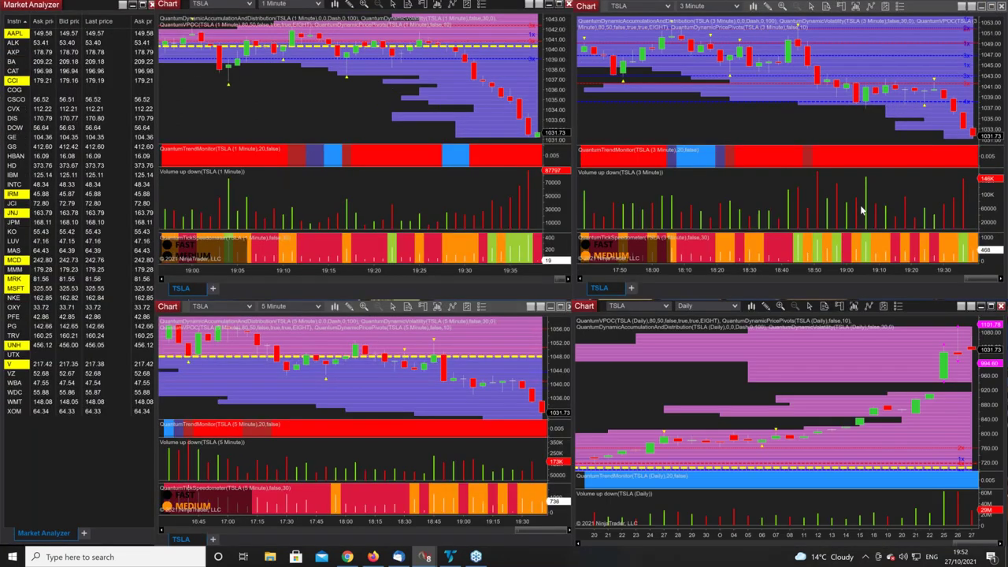
Maximize the TSLA 3-minute chart and adjust the divider between the volume and tick speedometer panels to give volume slightly more height.
left_click(992, 6)
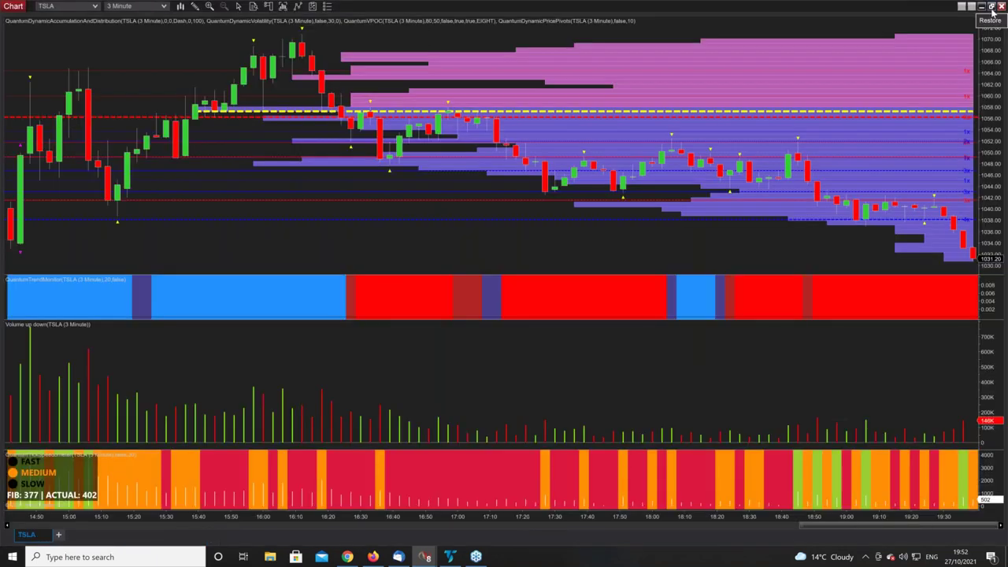
left_click(991, 6)
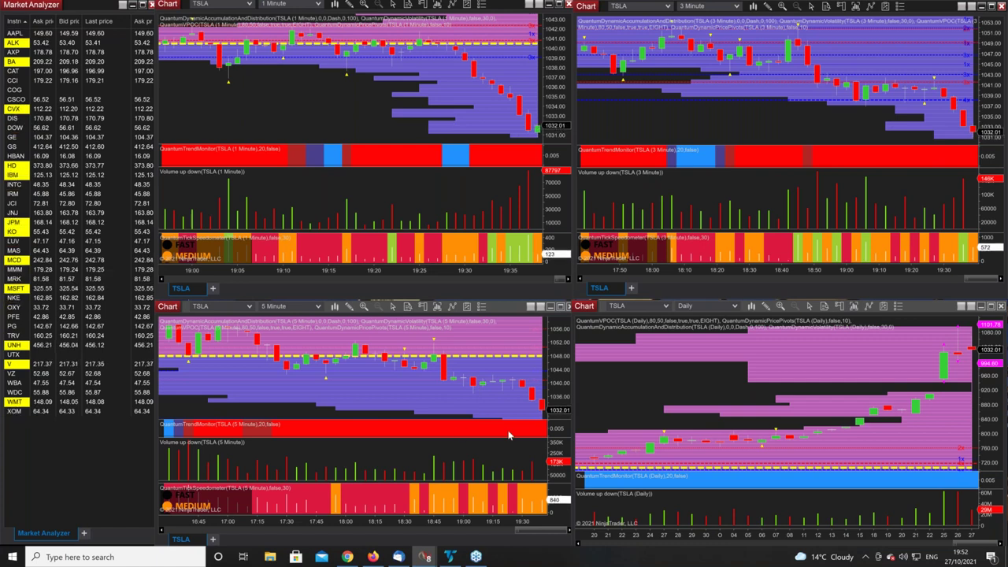
left_click(992, 6)
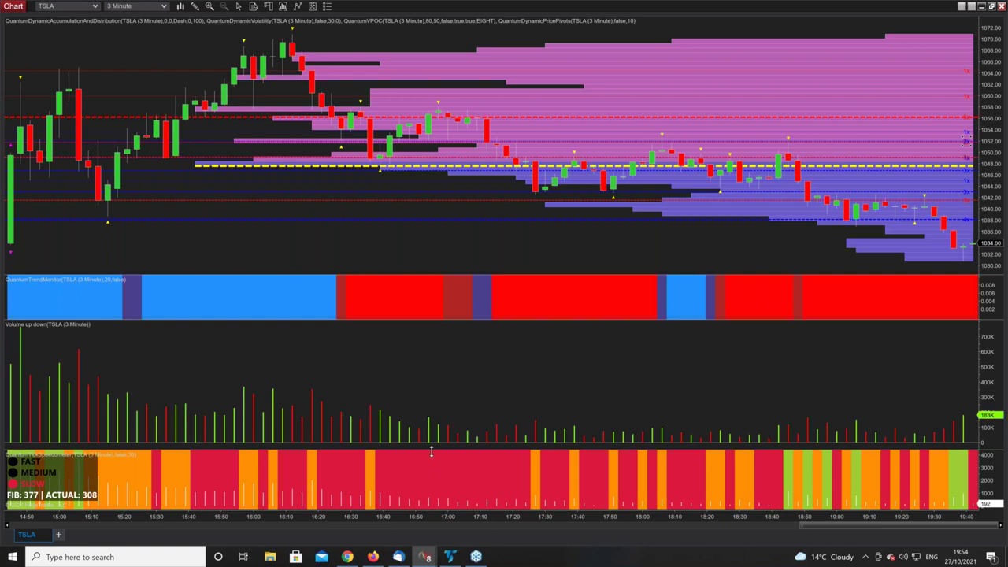
left_click_drag(431, 450, 432, 432)
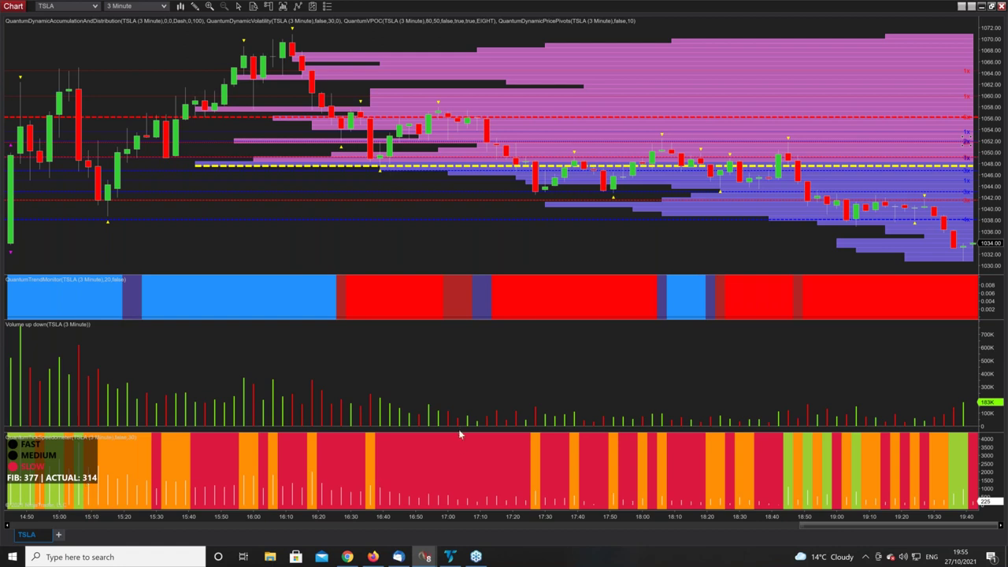
left_click_drag(460, 432, 551, 456)
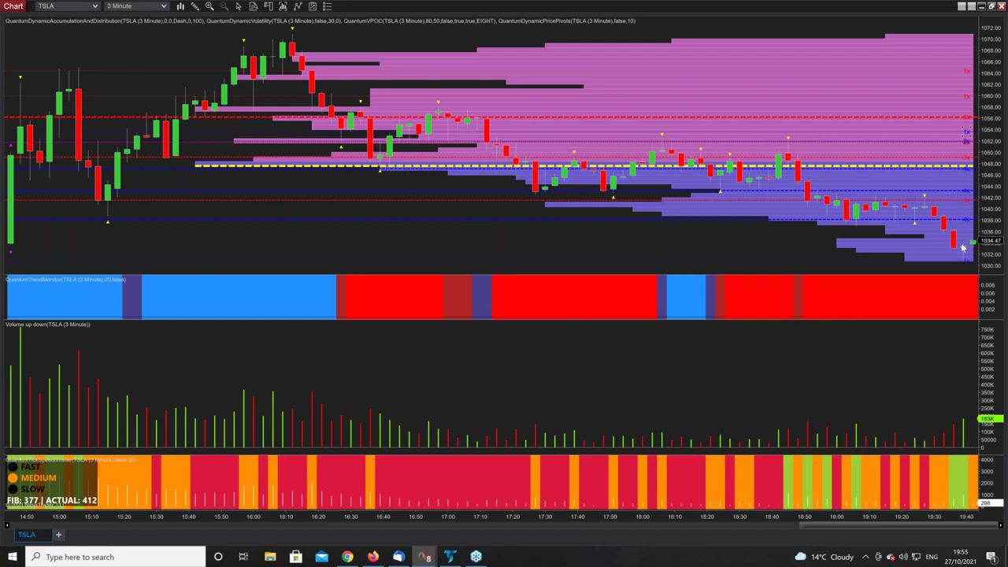
Examine the recent TSLA 3-minute candles and volume at wider spacing, compress the time scale again, and restore the multi-chart layout.
left_click_drag(906, 519, 895, 293)
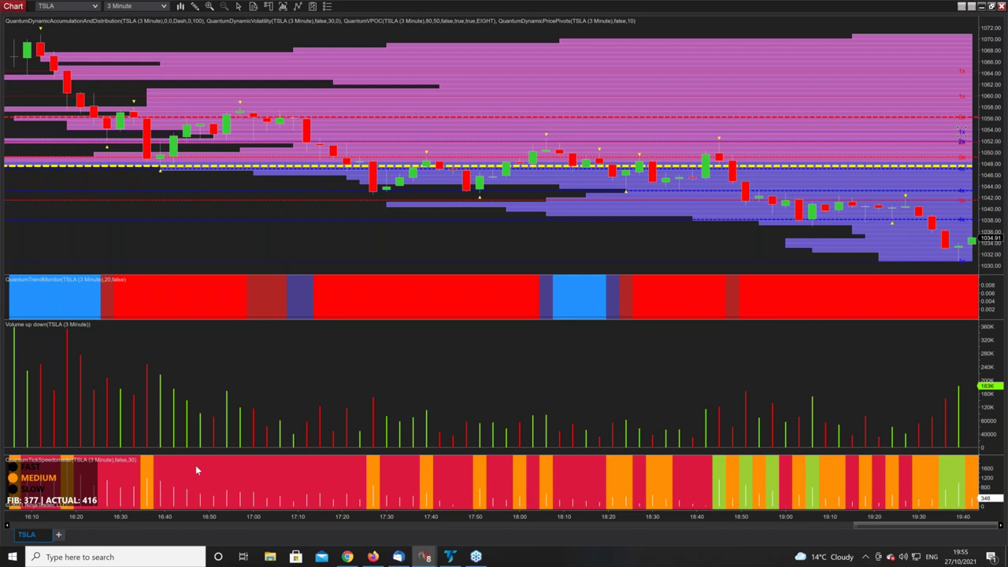
left_click_drag(399, 515, 361, 516)
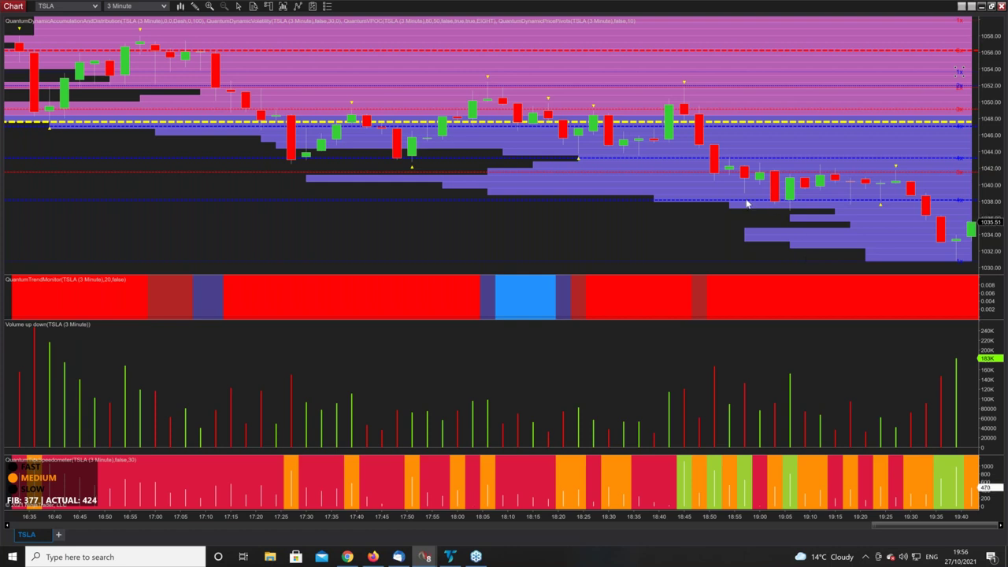
left_click_drag(730, 519, 792, 494)
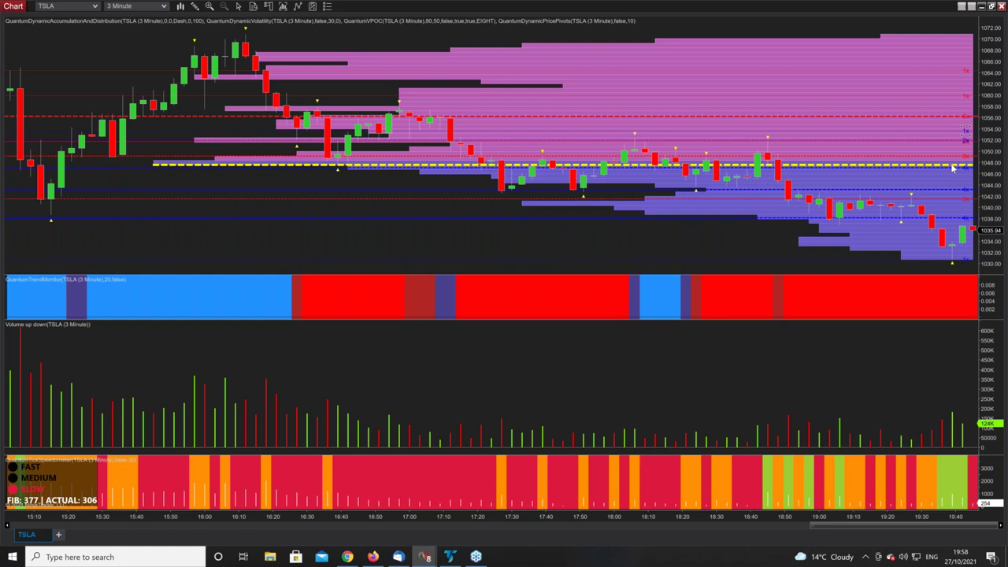
left_click(992, 7)
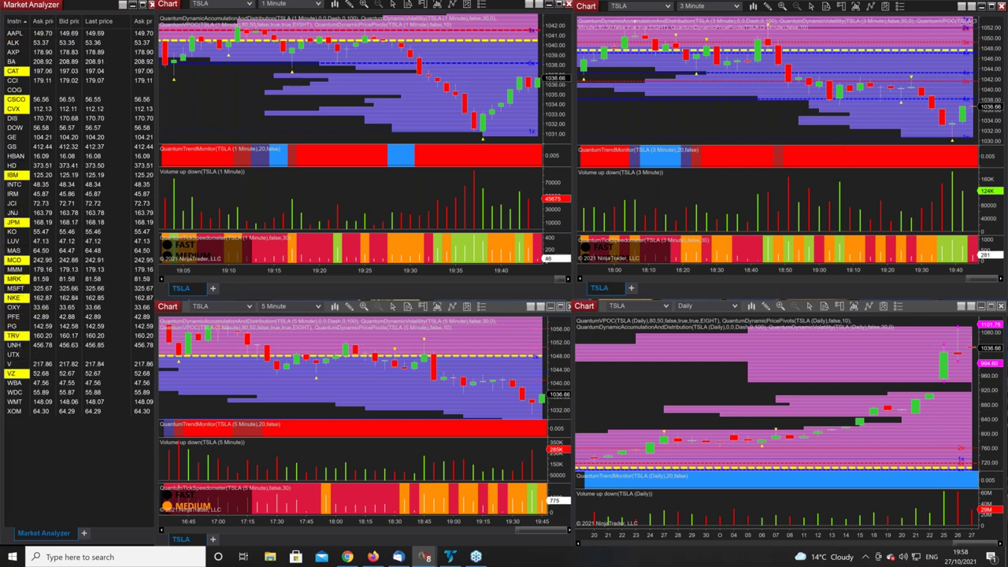
Examine the TSLA 1-minute, 3-minute and 5-minute charts one after another at full size, restoring each to the multi-chart layout.
left_click(559, 6)
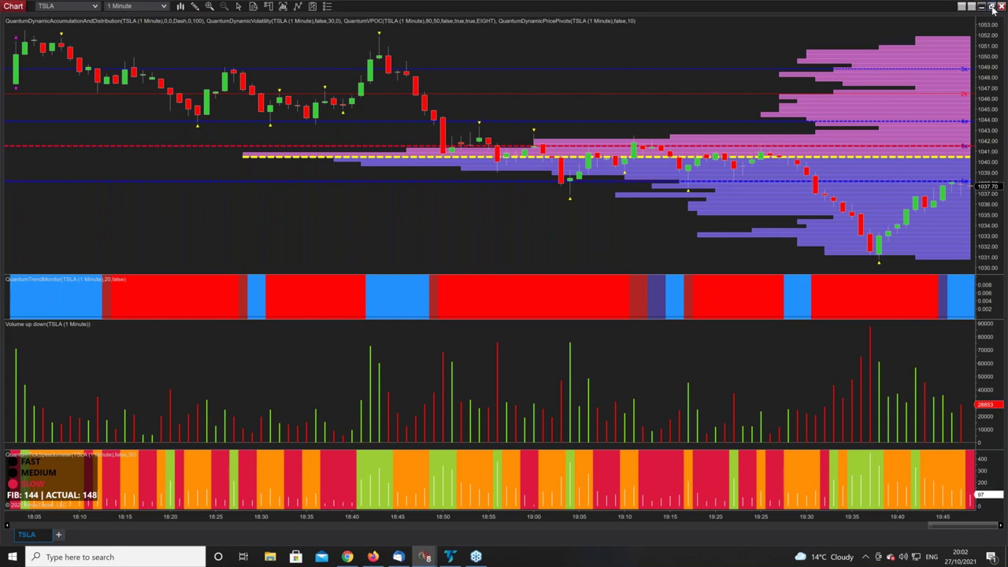
left_click(991, 6)
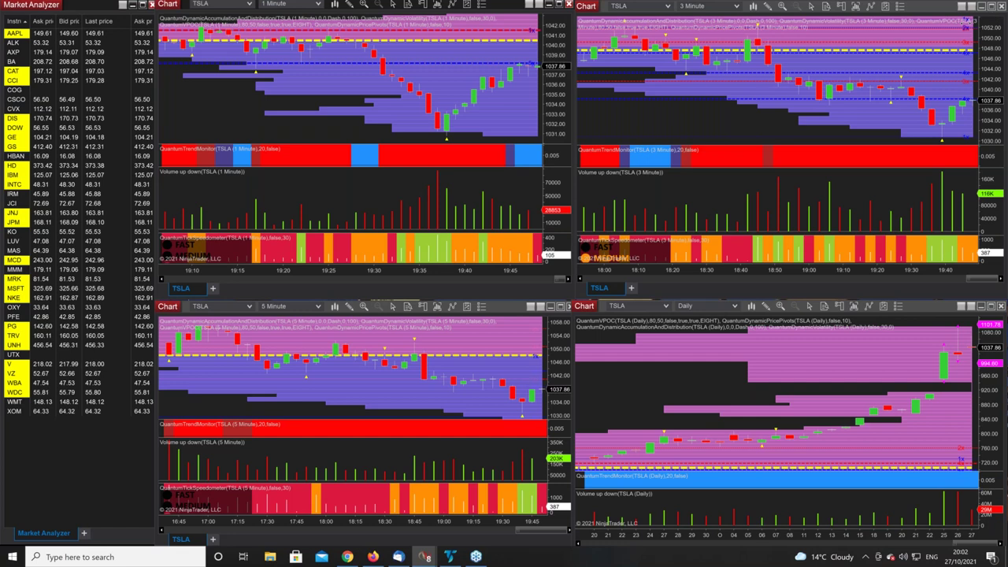
left_click(993, 11)
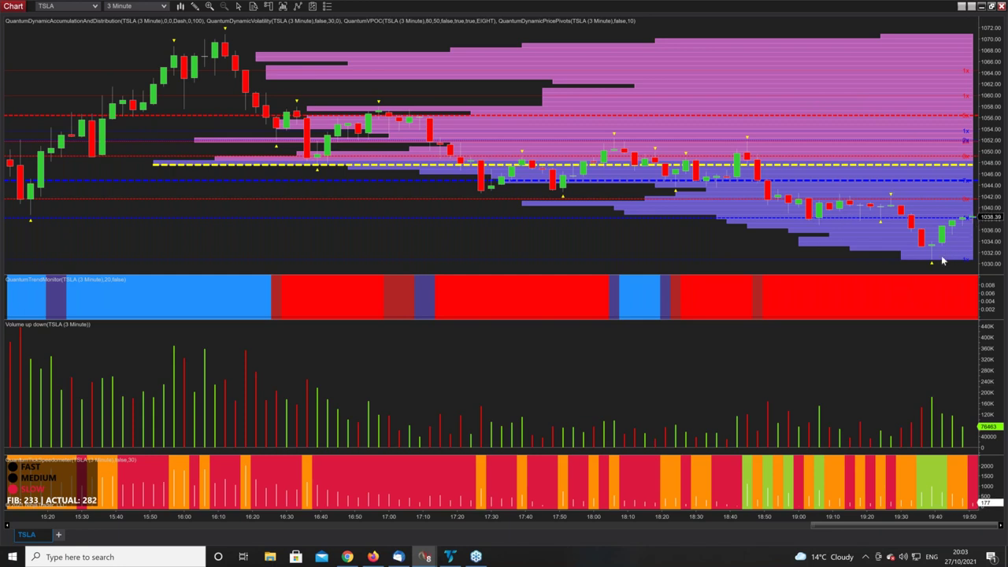
left_click(991, 5)
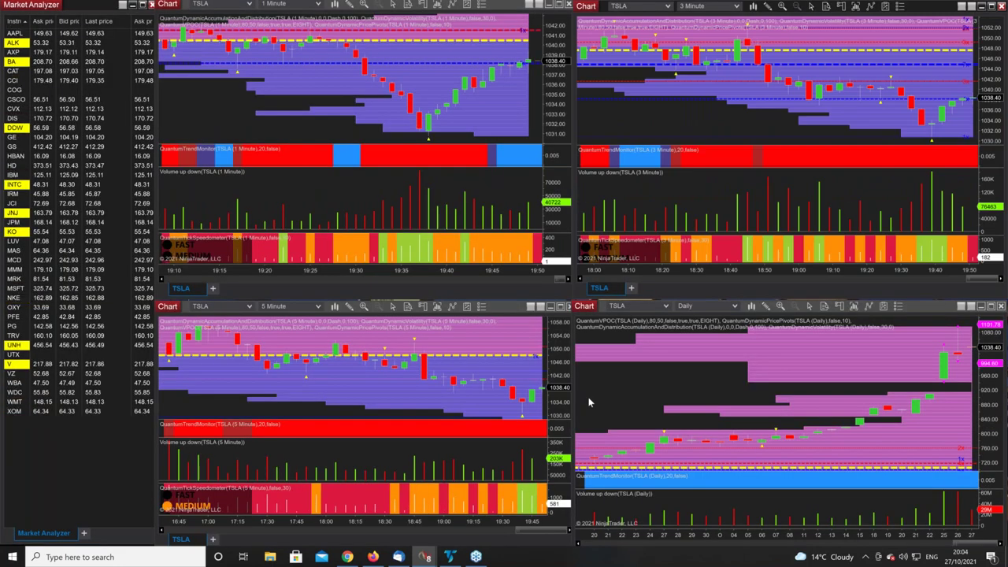
left_click(558, 305)
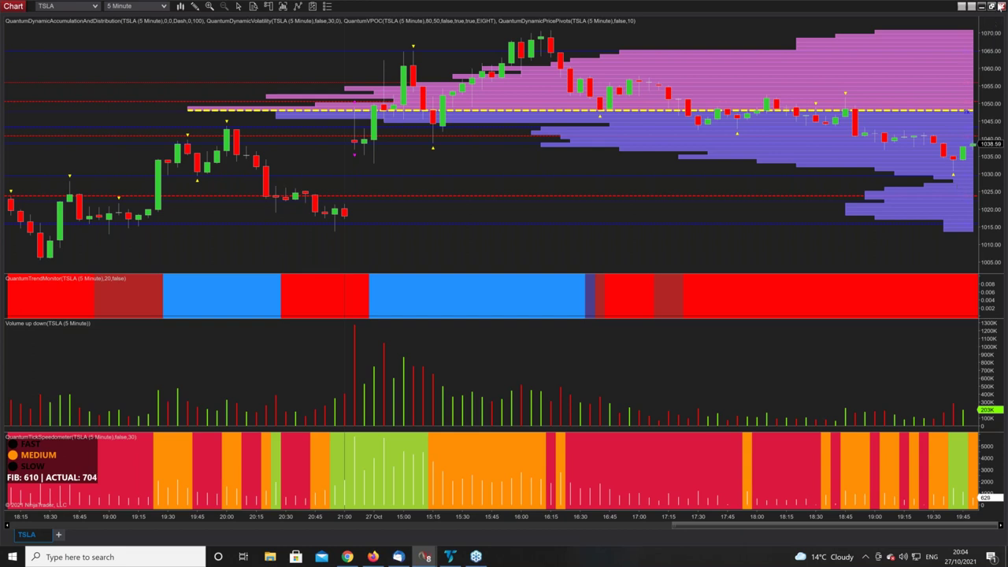
left_click(991, 5)
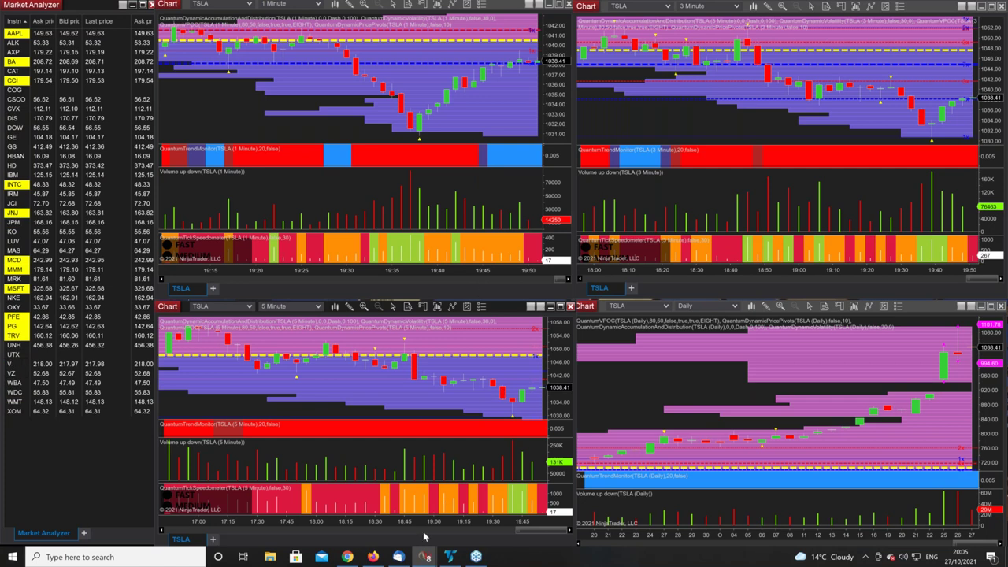
Open the NinjaTrader Control Center, review its list of saved workspaces, and minimize it without switching workspace.
left_click(200, 517)
left_click(435, 173)
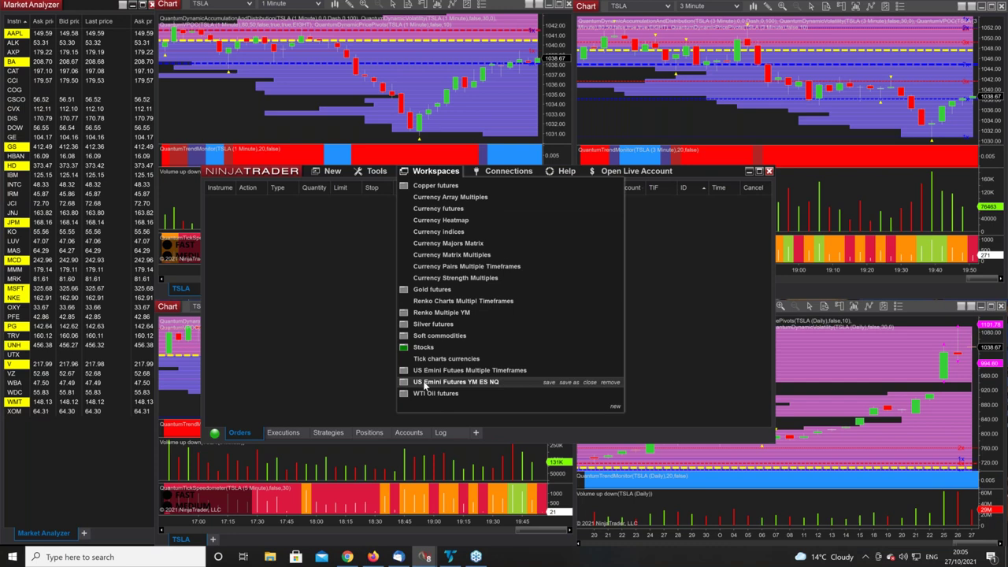
left_click(921, 292)
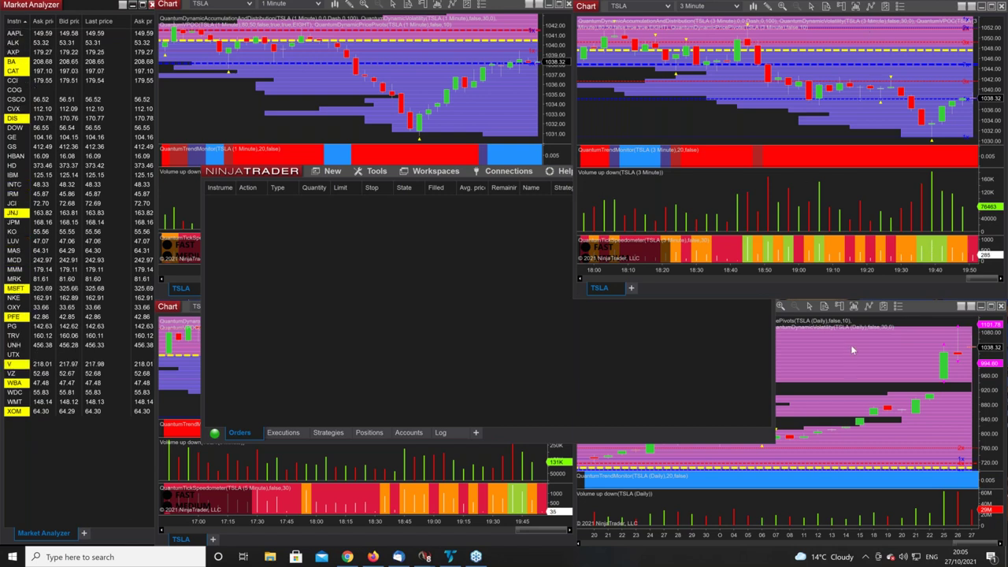
left_click(577, 260)
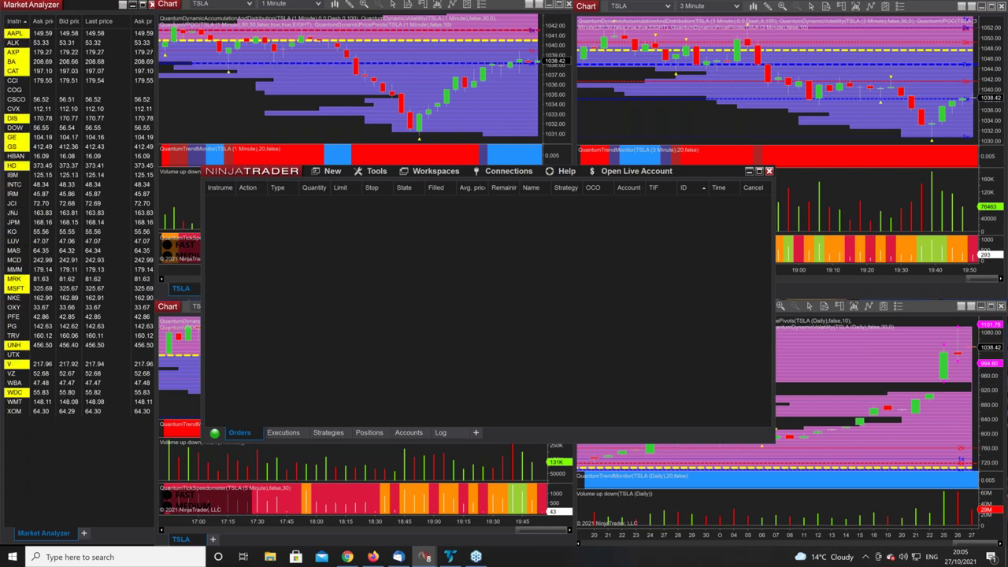
left_click(747, 171)
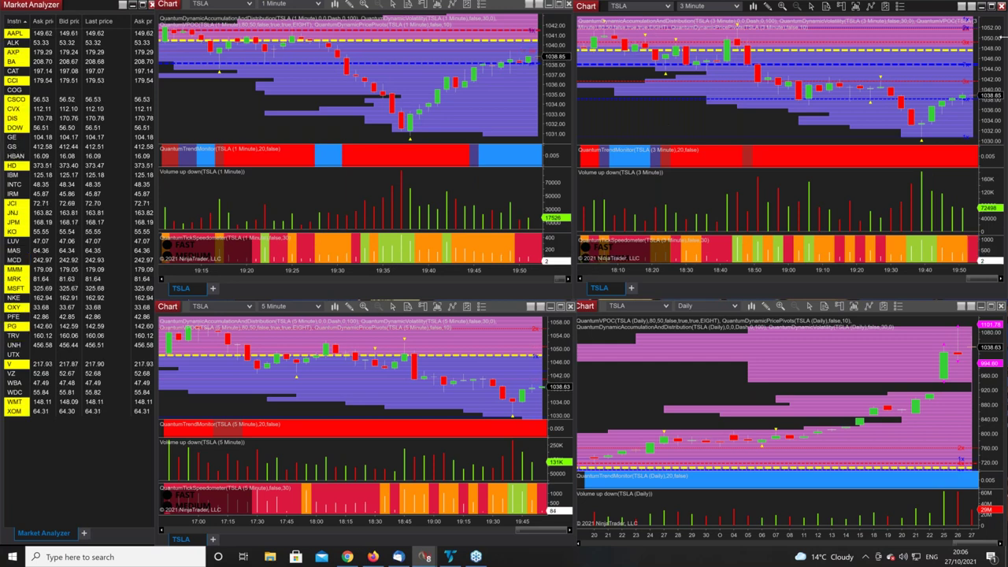
View the latest TSLA 3-minute candles at full size and restore the chart to the multi-chart layout.
left_click(991, 6)
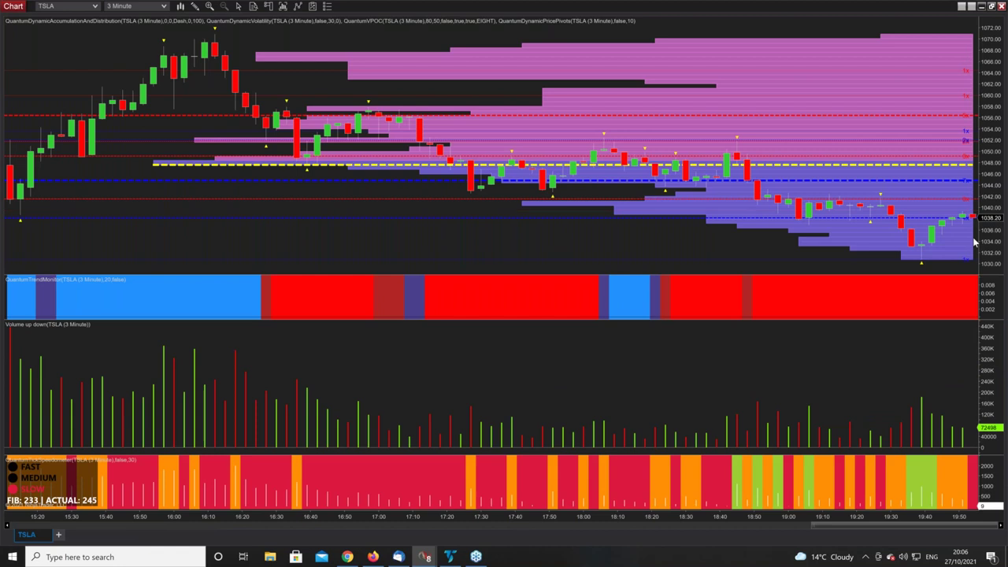
left_click(992, 6)
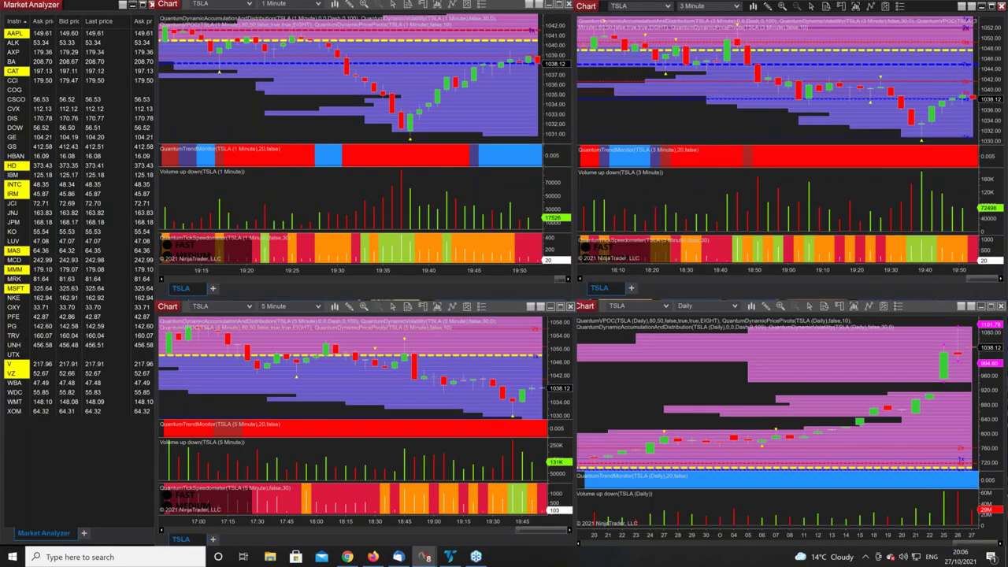
Switch to TradeStation and look through its Stocks multiple timeframes, Multiple CSI and Futures Trader workspaces.
mouse_move(425, 556)
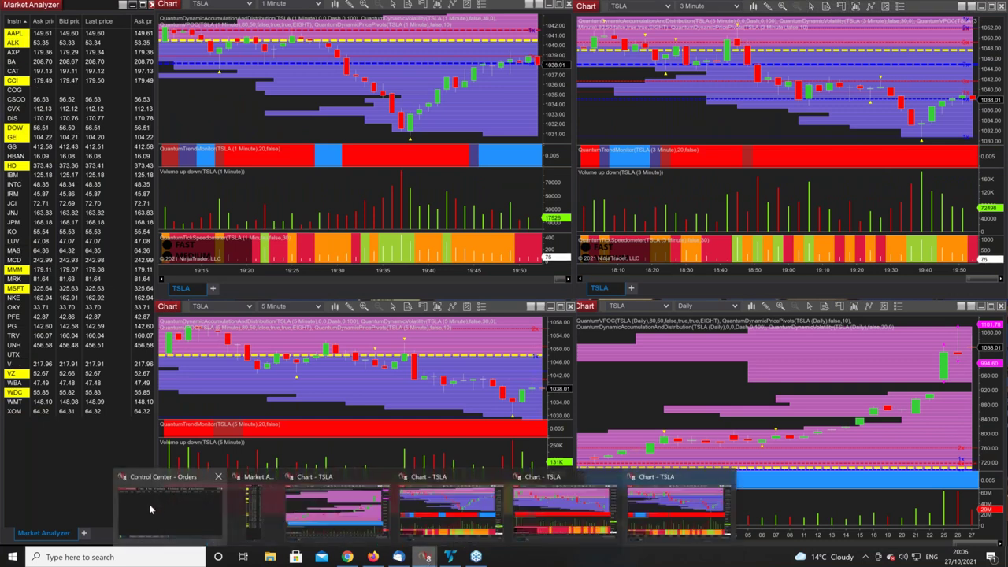
left_click(149, 504)
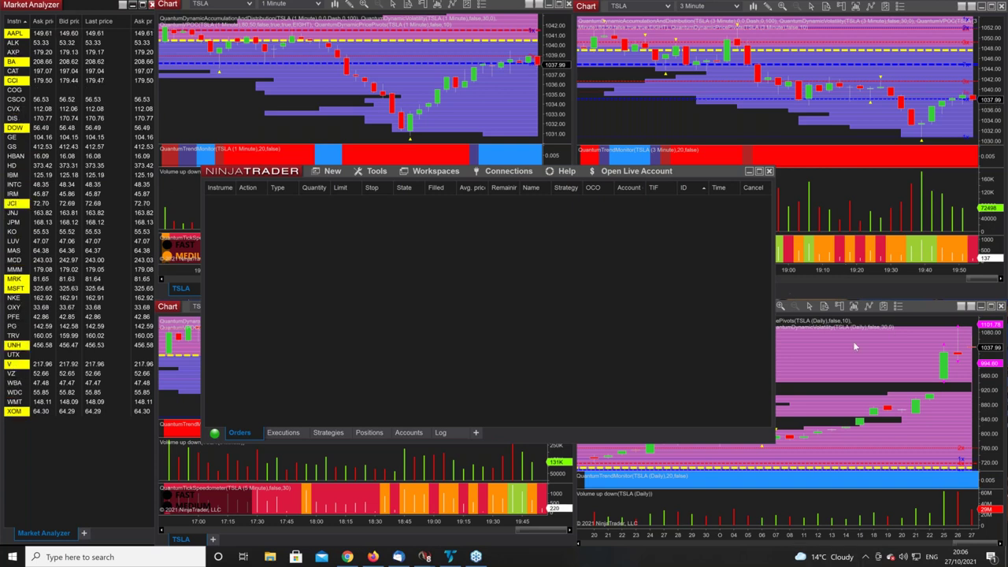
left_click(451, 557)
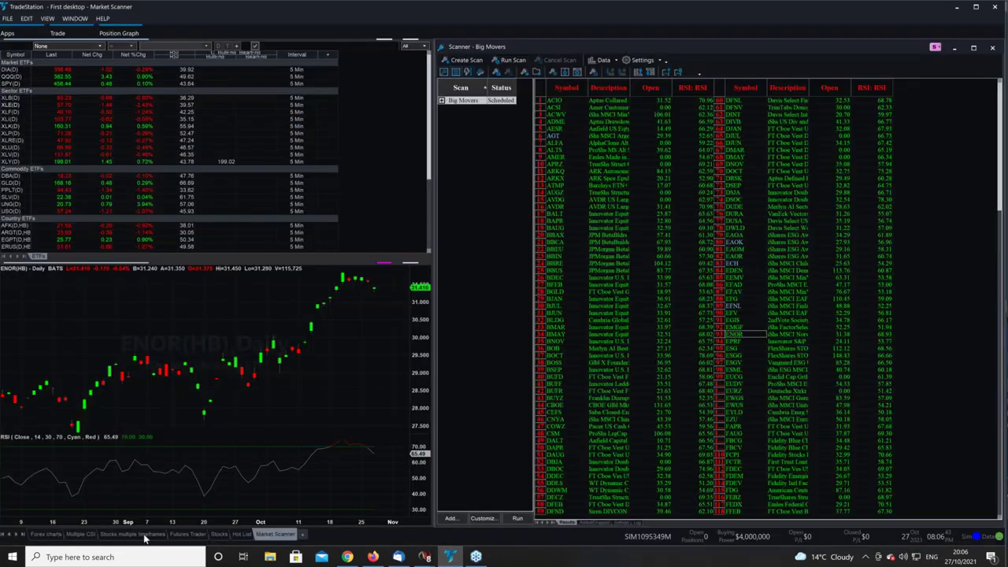
left_click(140, 535)
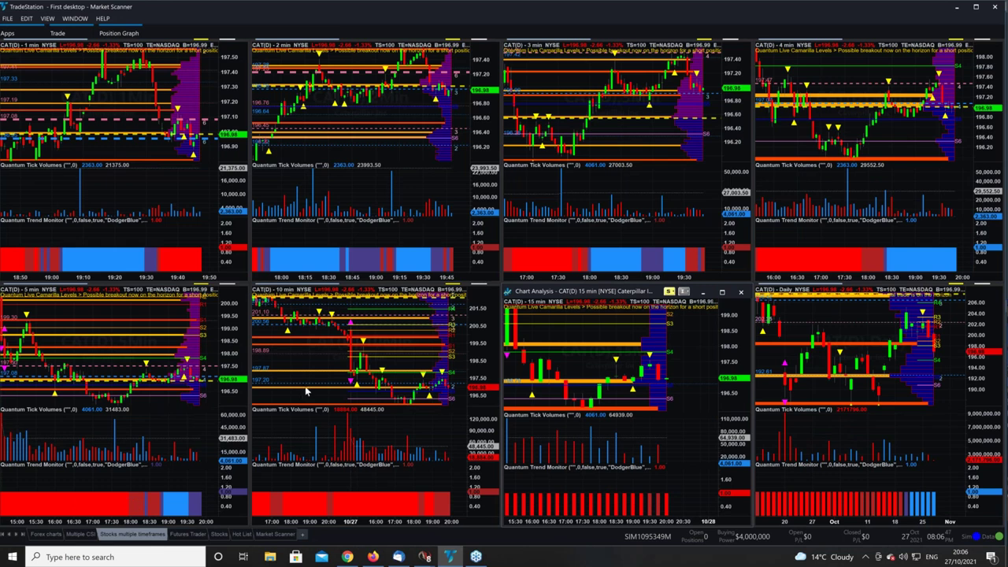
left_click(81, 535)
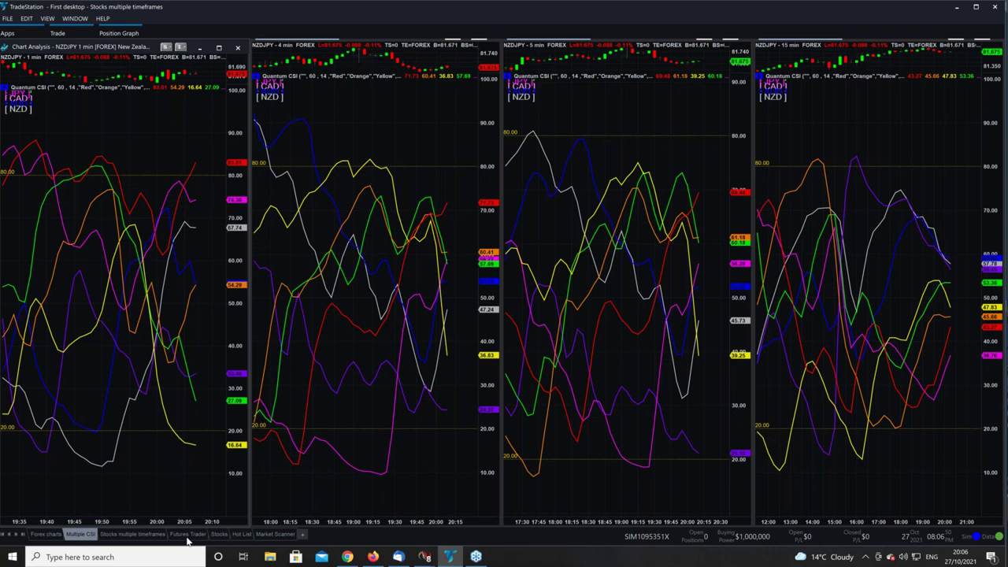
left_click(188, 536)
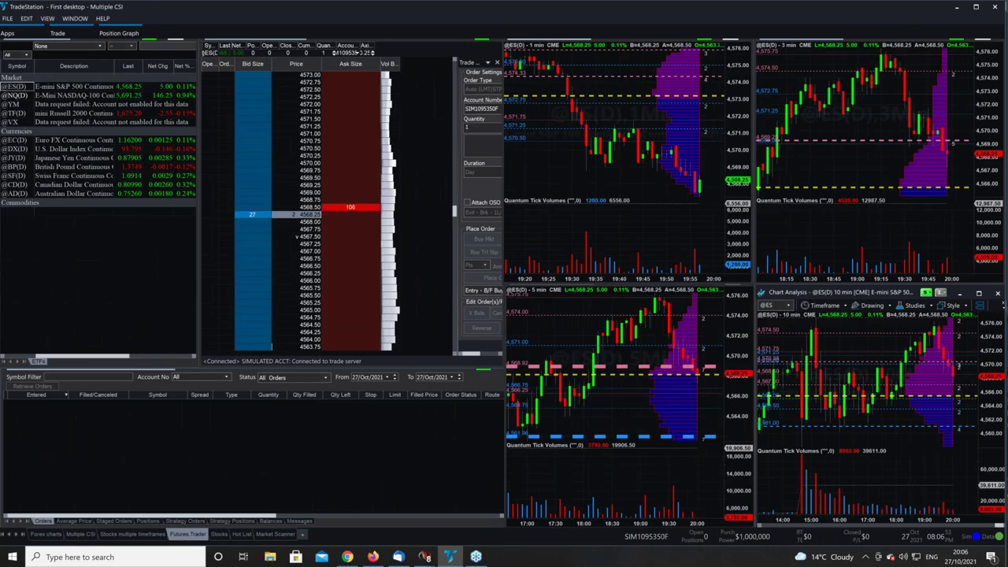
left_click(949, 67)
left_click(949, 67)
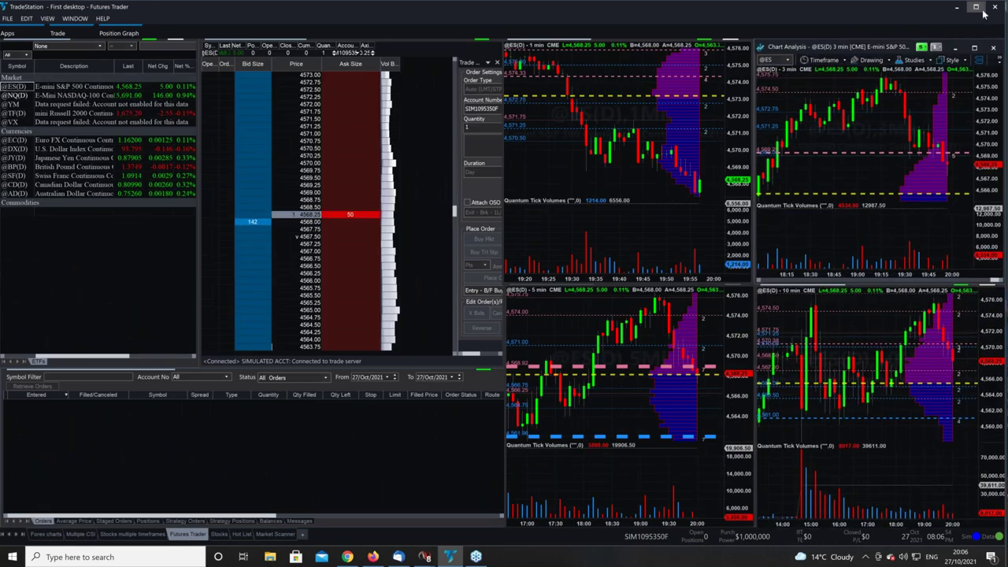
left_click(978, 6)
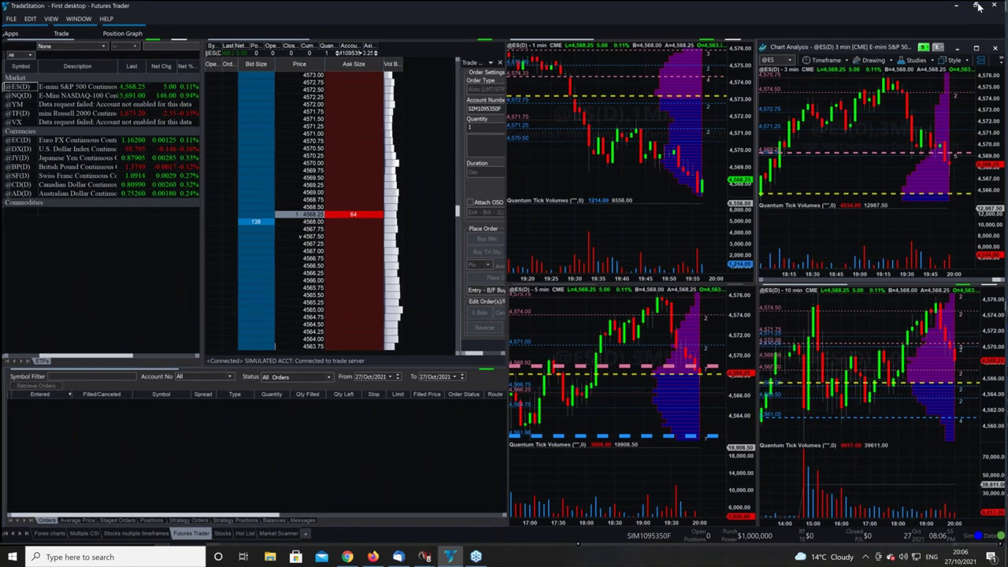
left_click(976, 48)
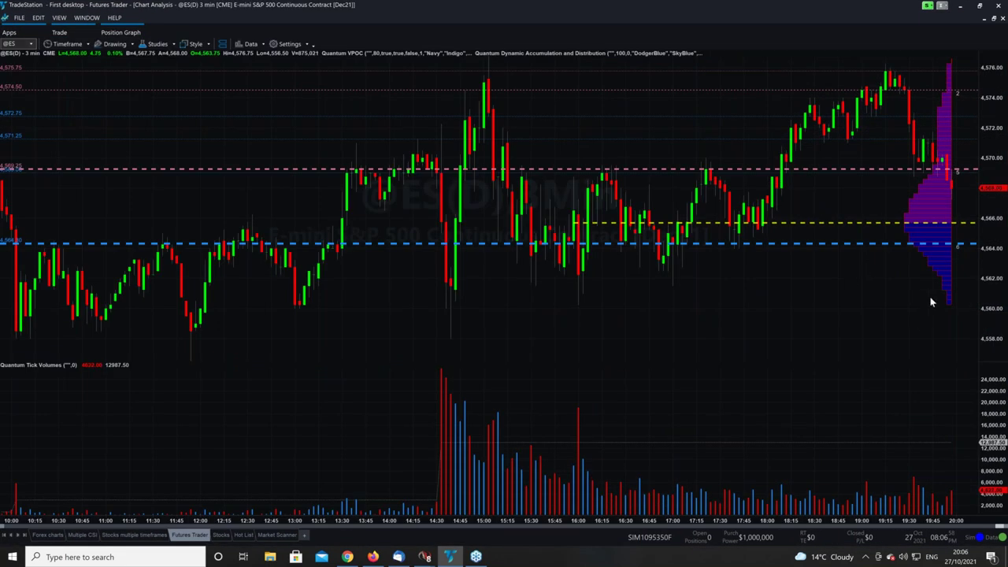
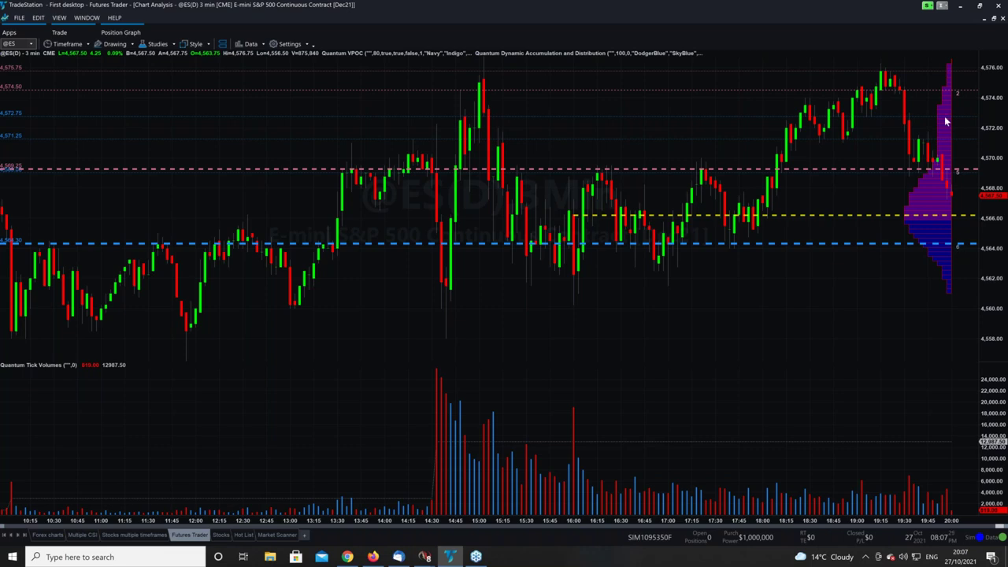
left_click(995, 22)
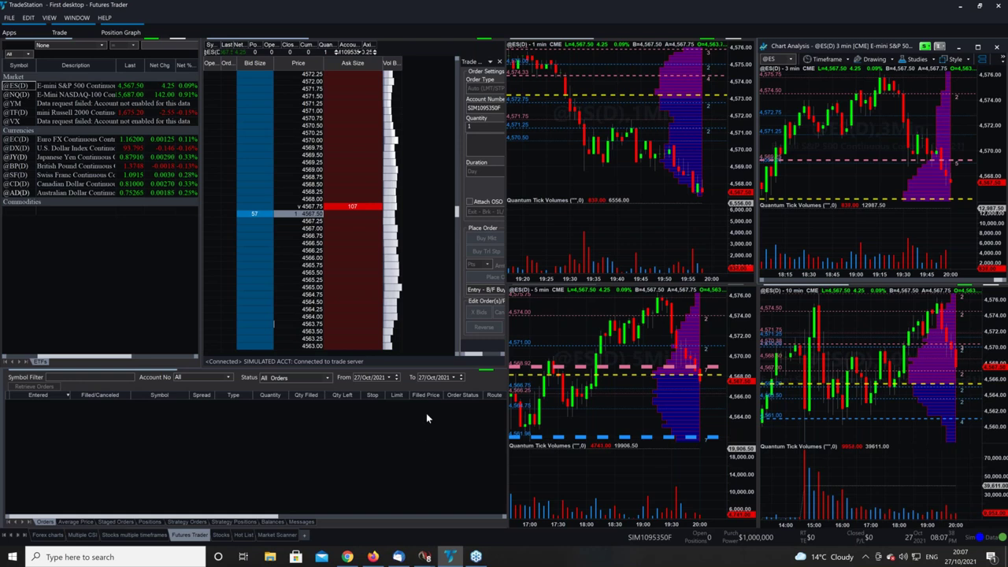
left_click(961, 7)
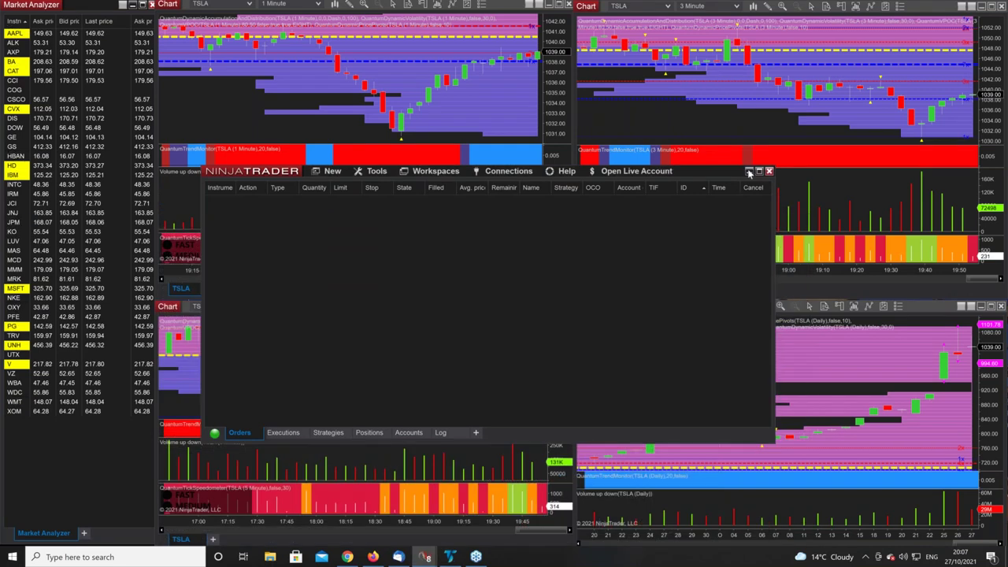
Switch NinjaTrader to the US Emini Futures YM ES NQ workspace and minimize the Control Center.
left_click(718, 171)
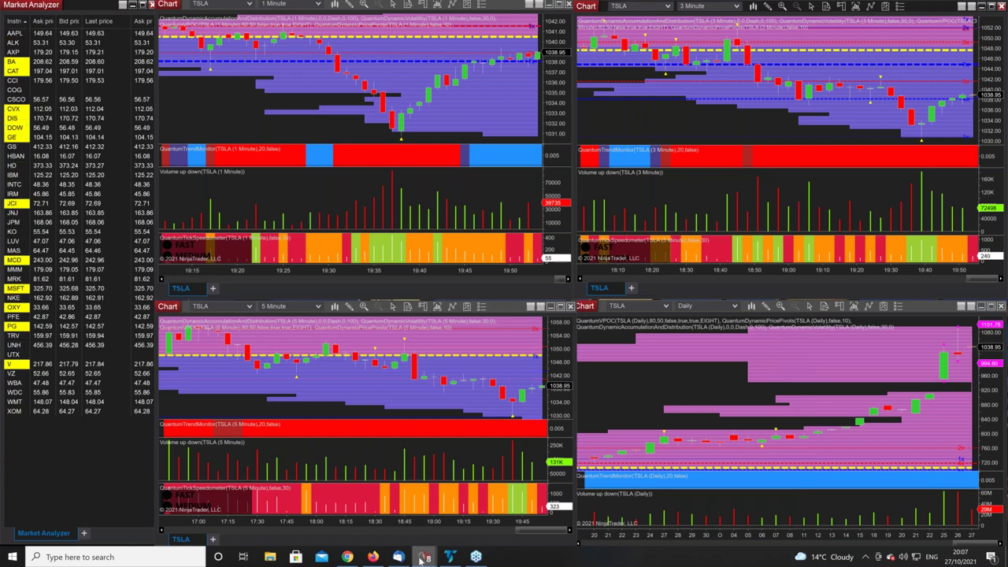
mouse_move(425, 555)
left_click(164, 512)
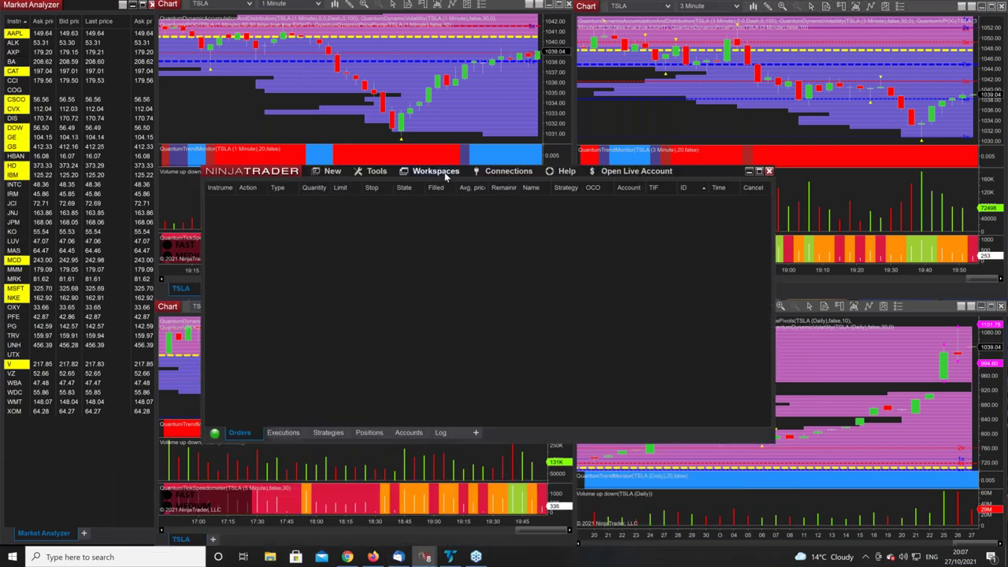
left_click(436, 171)
left_click(437, 382)
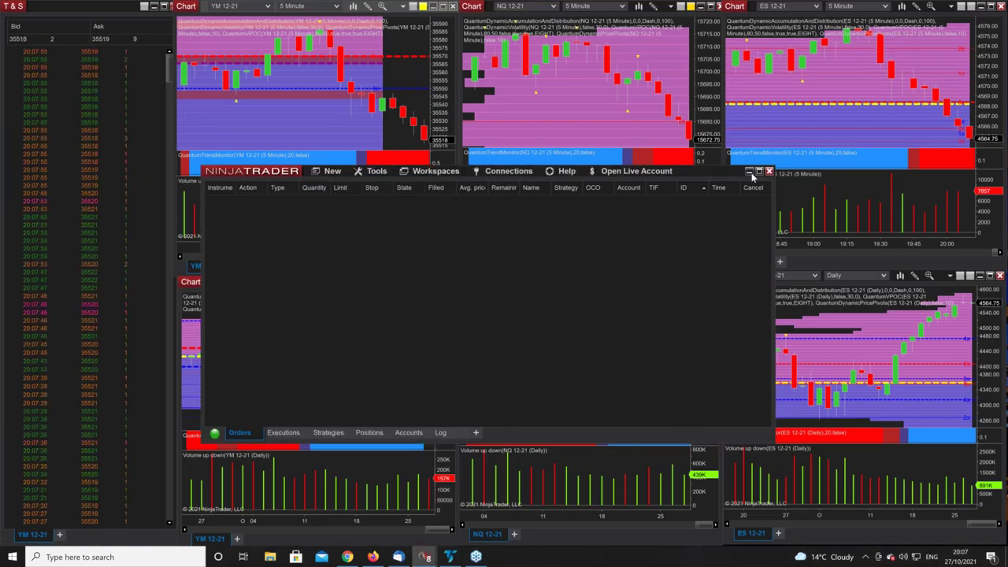
left_click(749, 171)
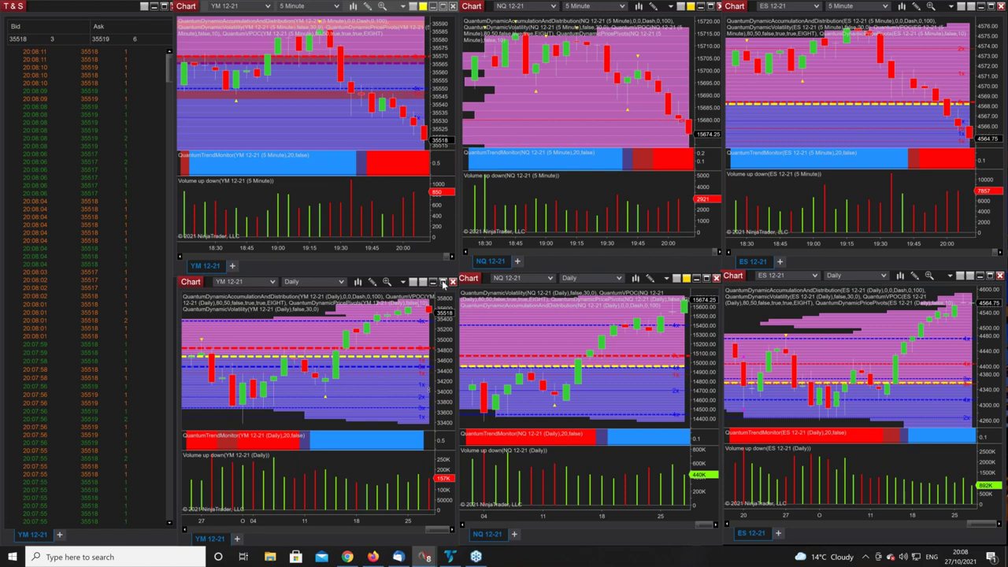
Examine the YM 12-21 and ES 12-21 daily charts in turn at full size, dismissing the mail notification and restoring each chart.
left_click(442, 281)
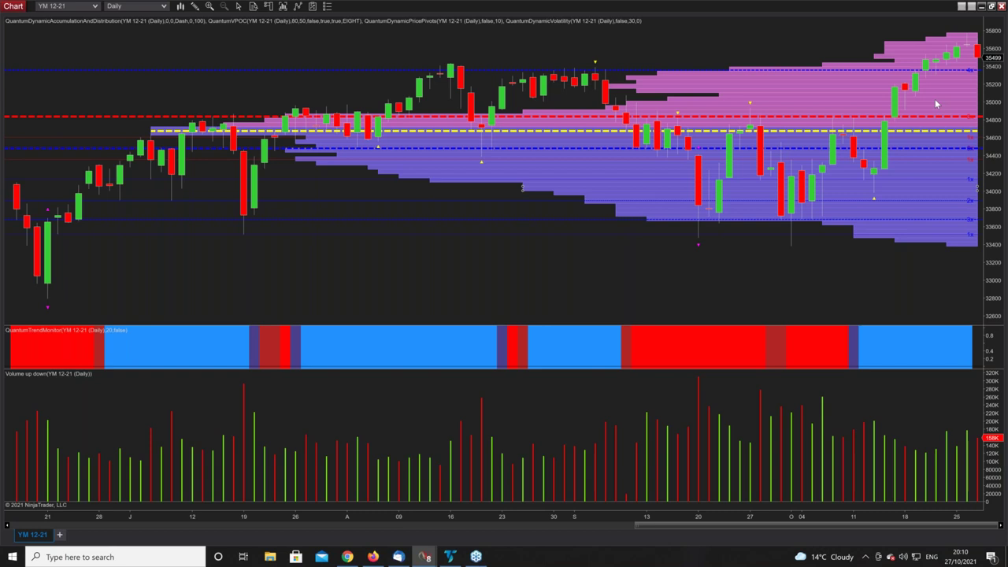
left_click(992, 7)
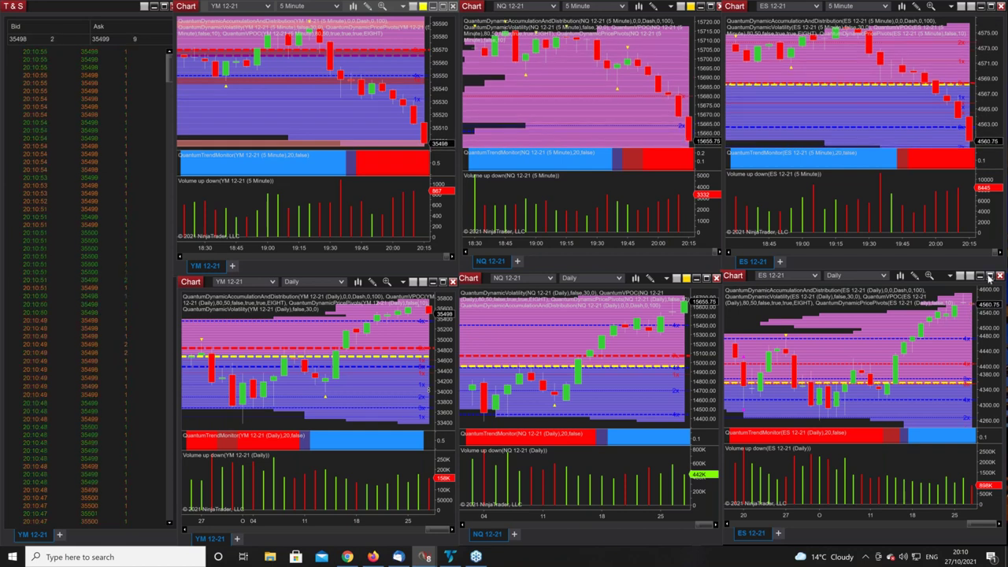
left_click(990, 277)
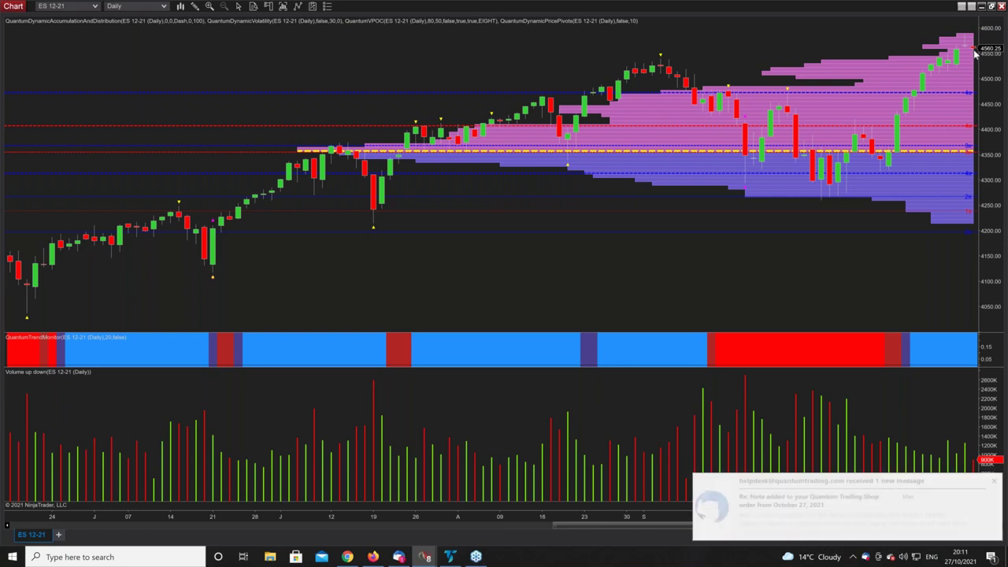
left_click(994, 480)
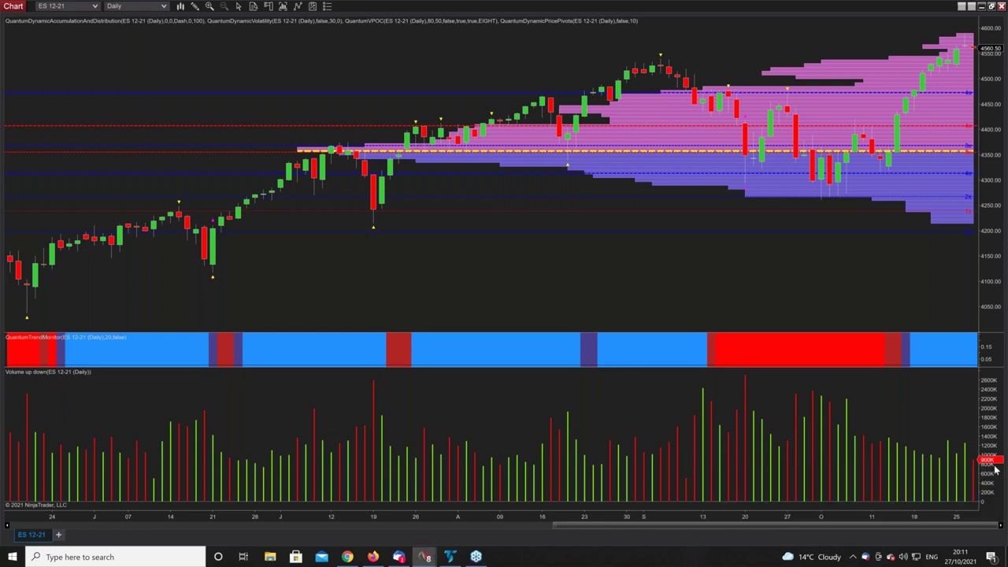
left_click(400, 558)
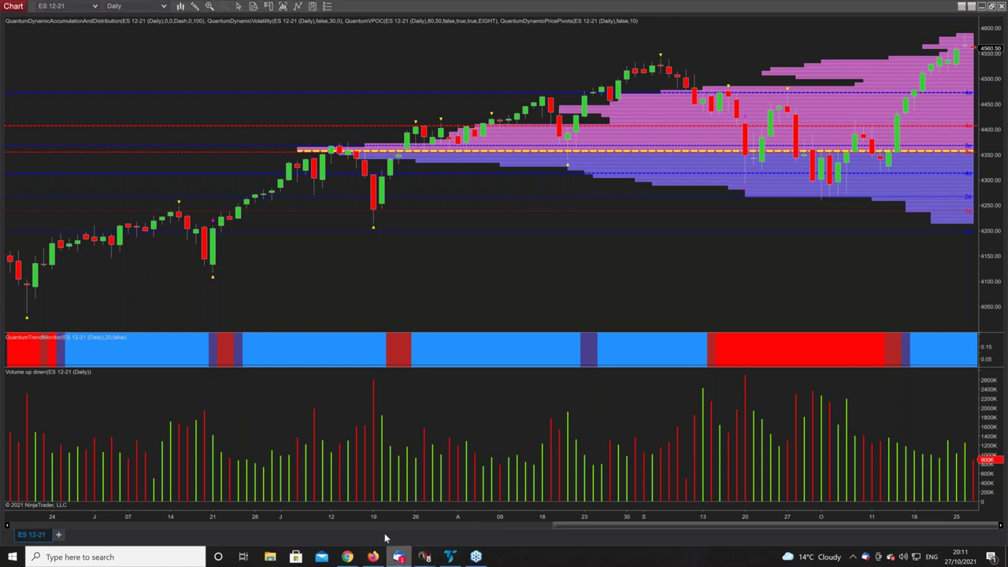
left_click(989, 20)
left_click(992, 5)
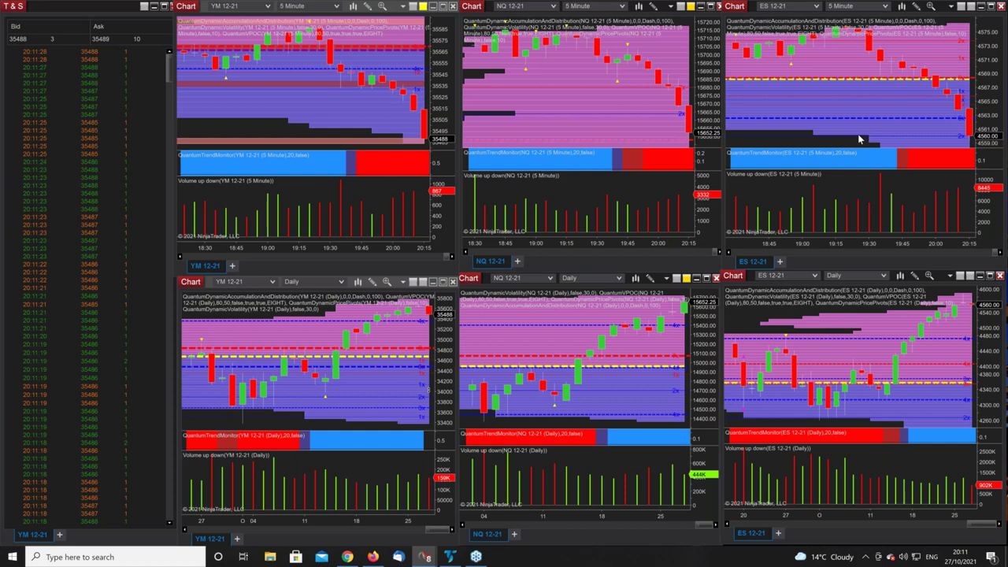
Examine the YM 12-21 5-minute chart at full size with a taller price panel and wider candle spacing, and restore the layout.
left_click(443, 6)
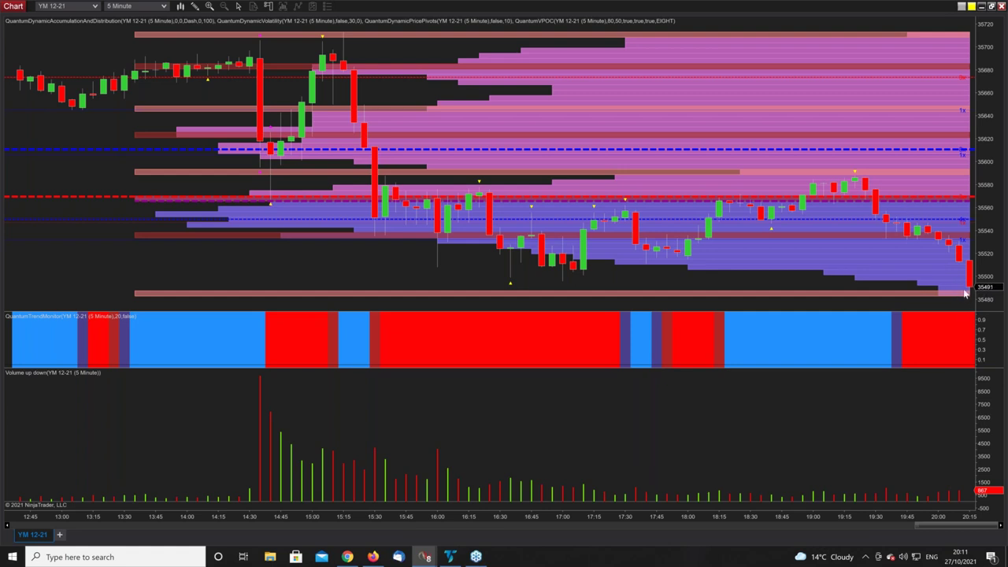
left_click_drag(949, 314, 949, 334)
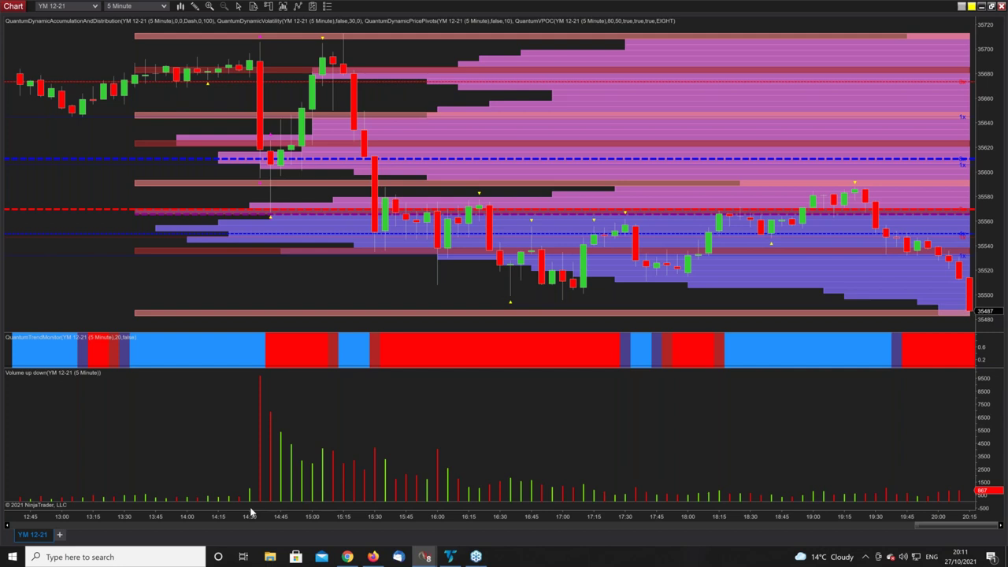
left_click_drag(294, 517, 147, 512)
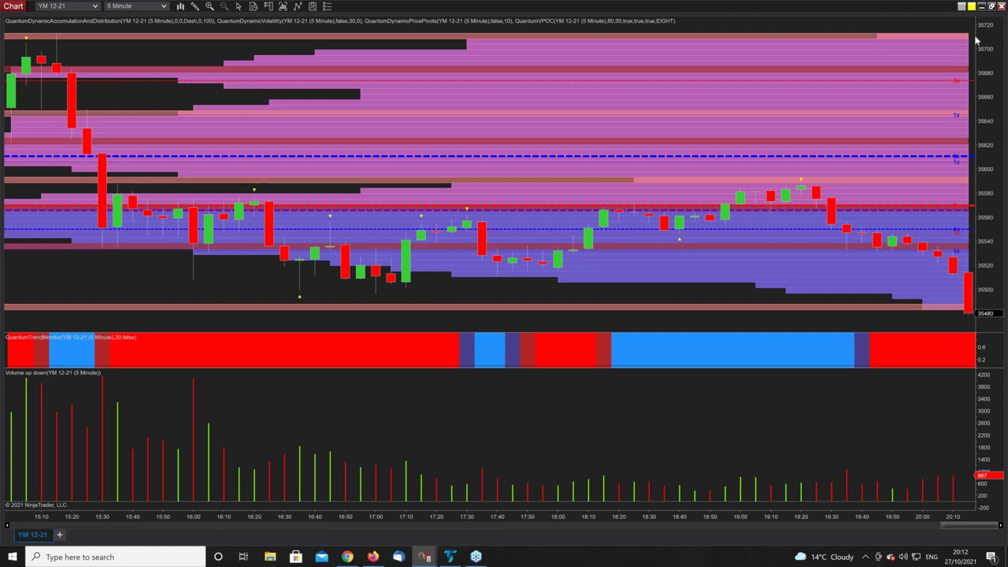
left_click(992, 6)
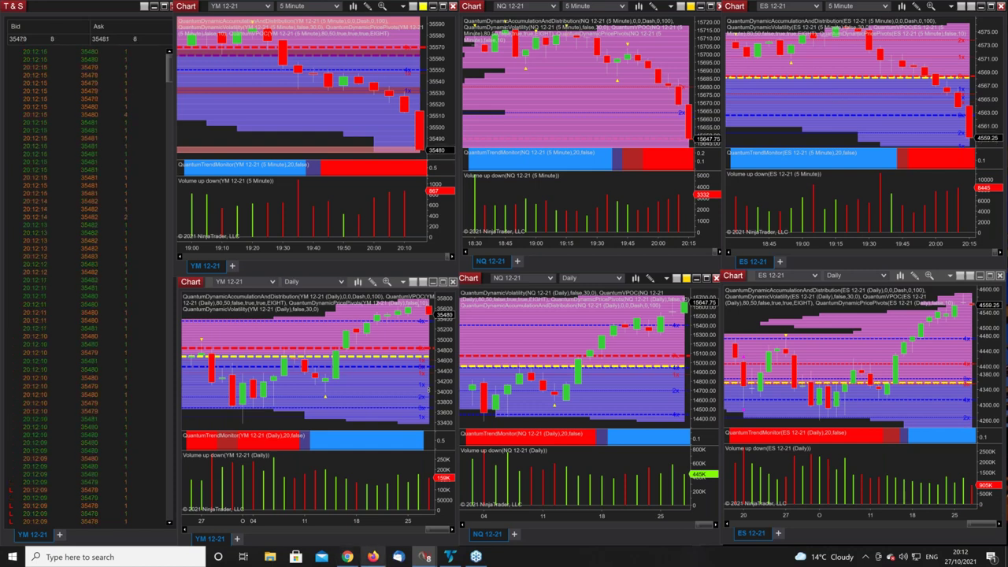
Switch NinjaTrader to the US Emini Futures Multiple Timeframes workspace and minimize the Control Center.
mouse_move(425, 558)
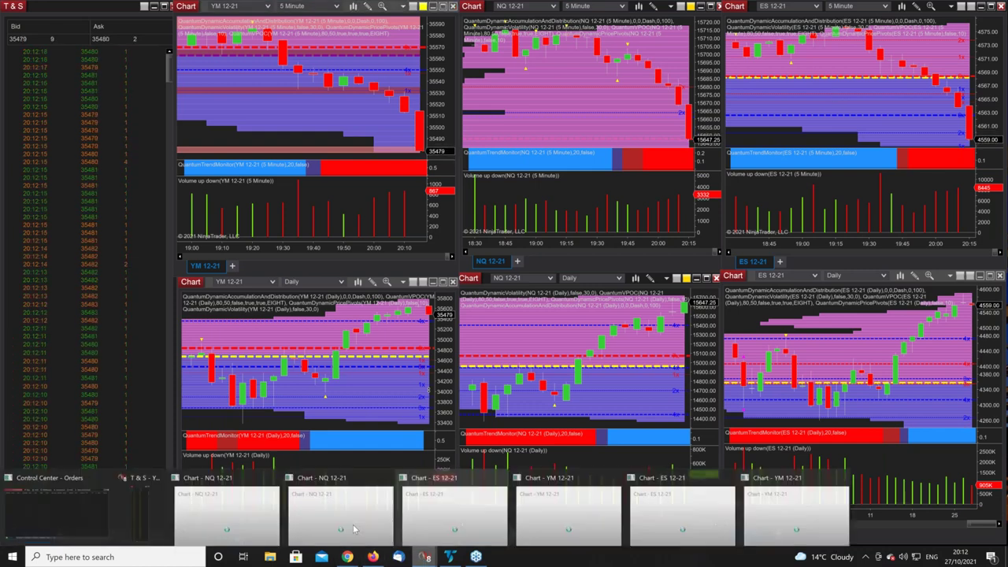
left_click(88, 511)
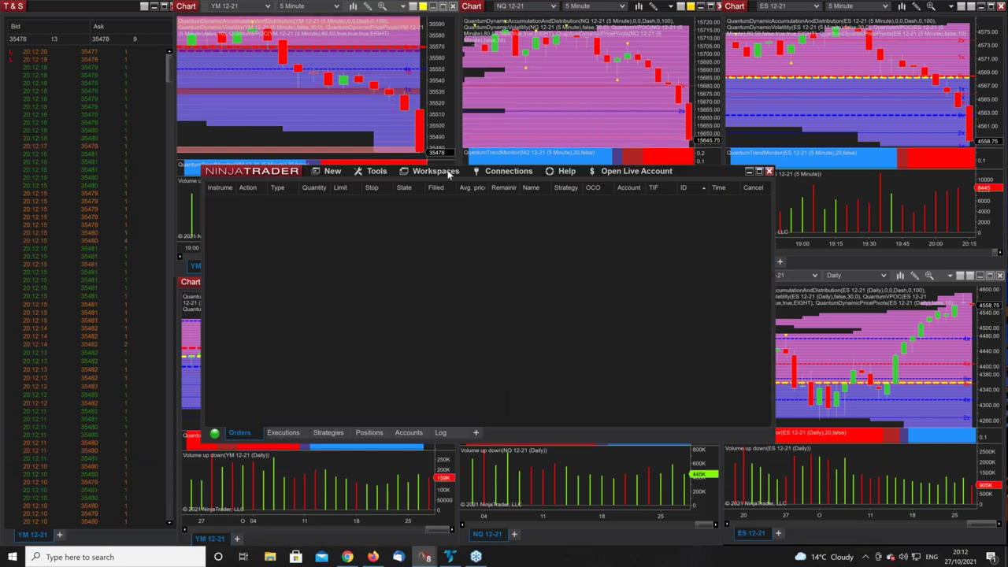
left_click(430, 171)
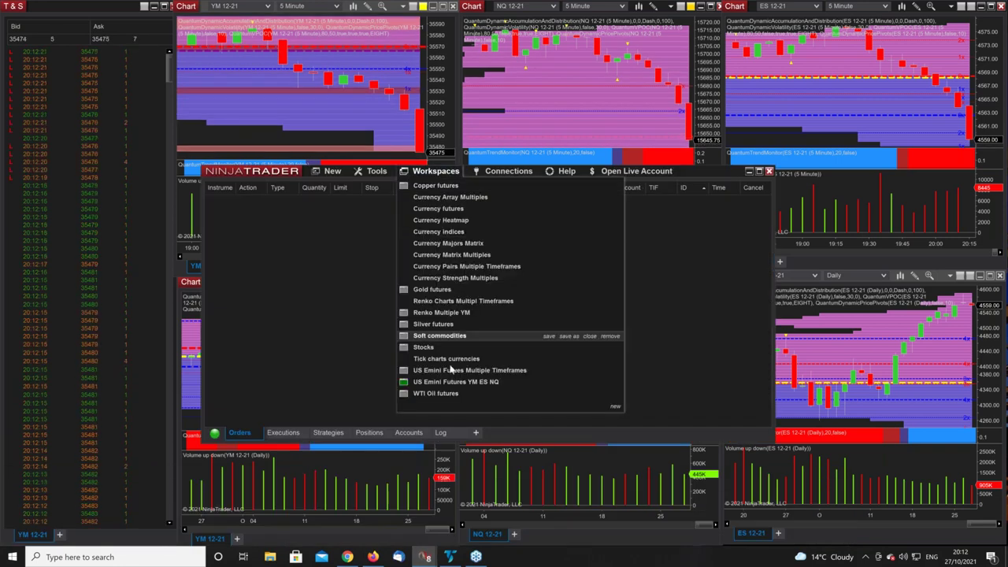
left_click(446, 371)
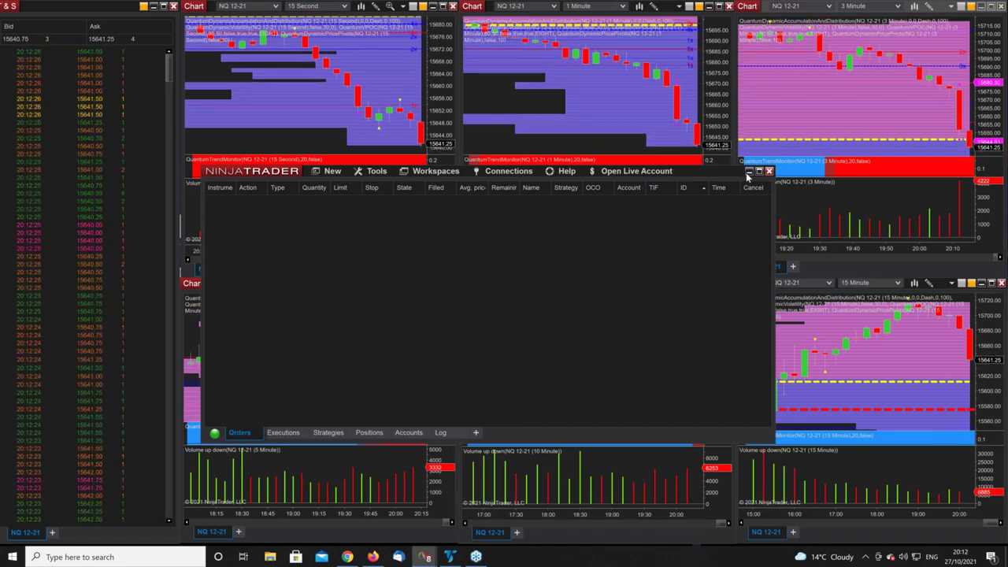
left_click(748, 172)
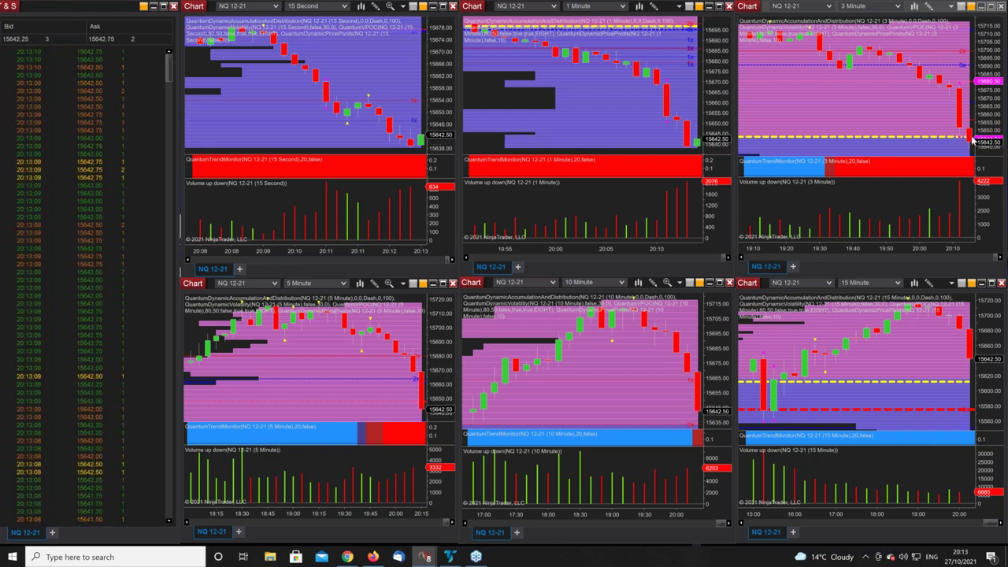
Examine the NQ 12-21 3-minute, 5-minute and 10-minute charts one after another at full size.
left_click(991, 8)
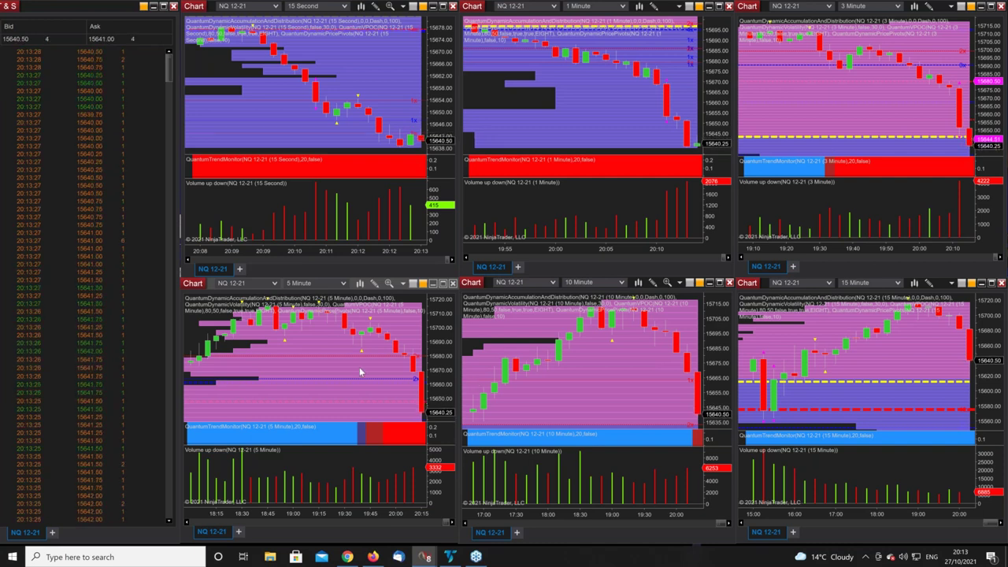
left_click(442, 283)
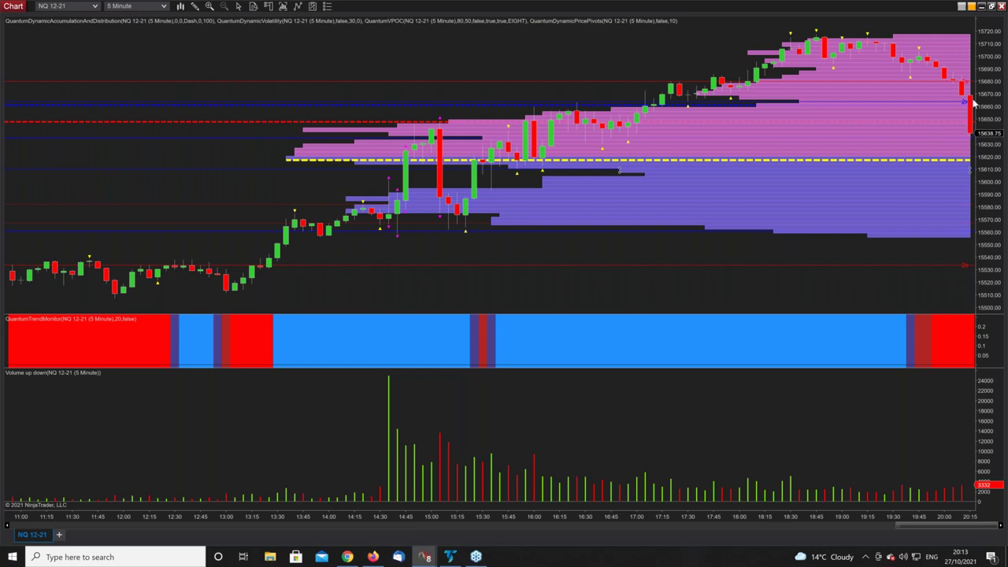
left_click(993, 6)
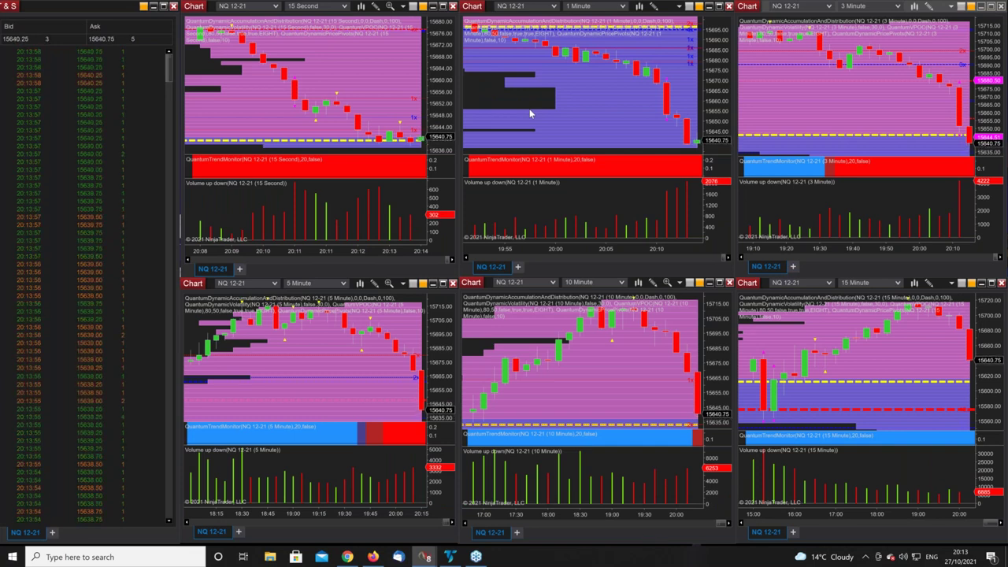
left_click(717, 282)
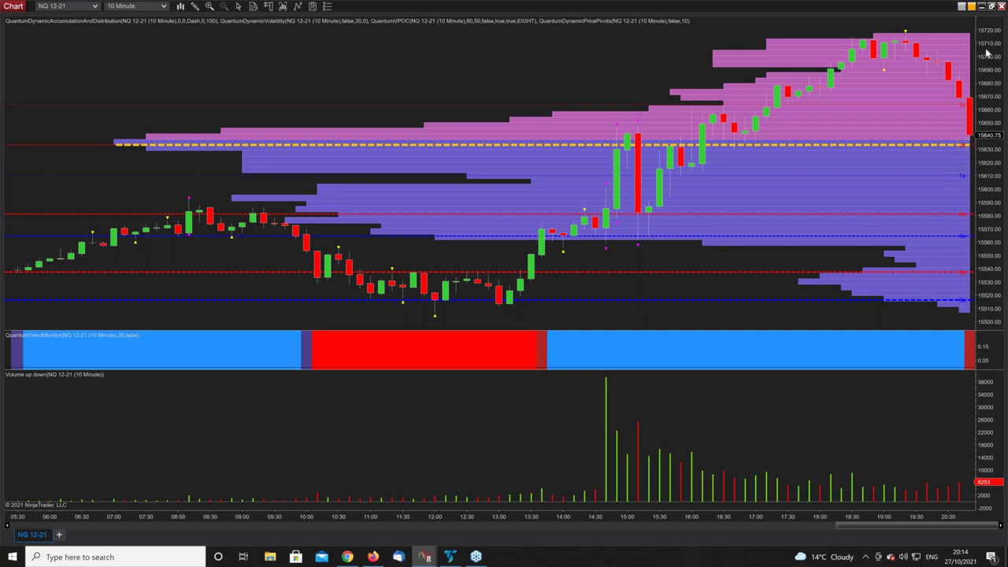
Restore the NQ 12-21 10-minute chart, and examine the 15-minute chart at full size before restoring it too.
left_click(992, 7)
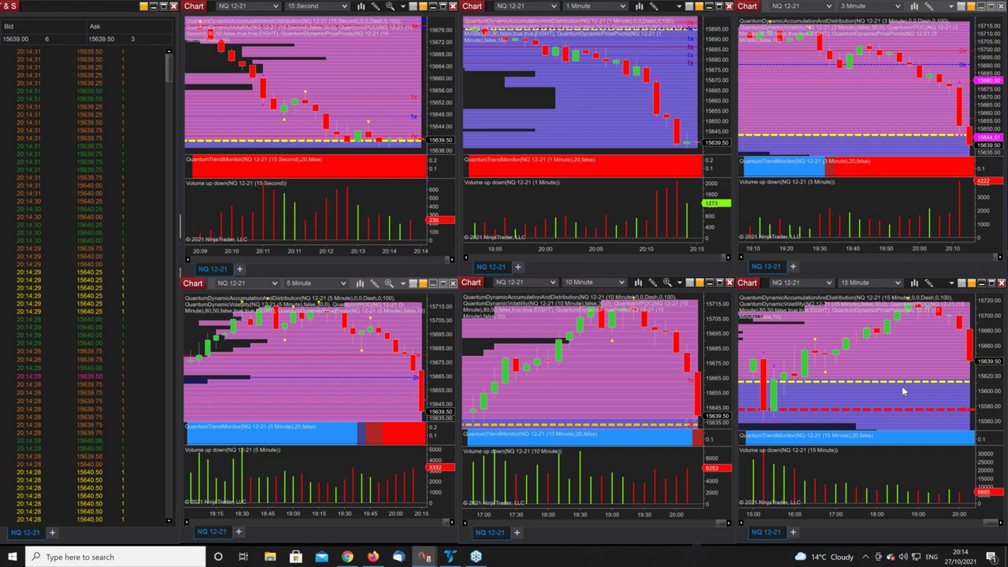
left_click(991, 283)
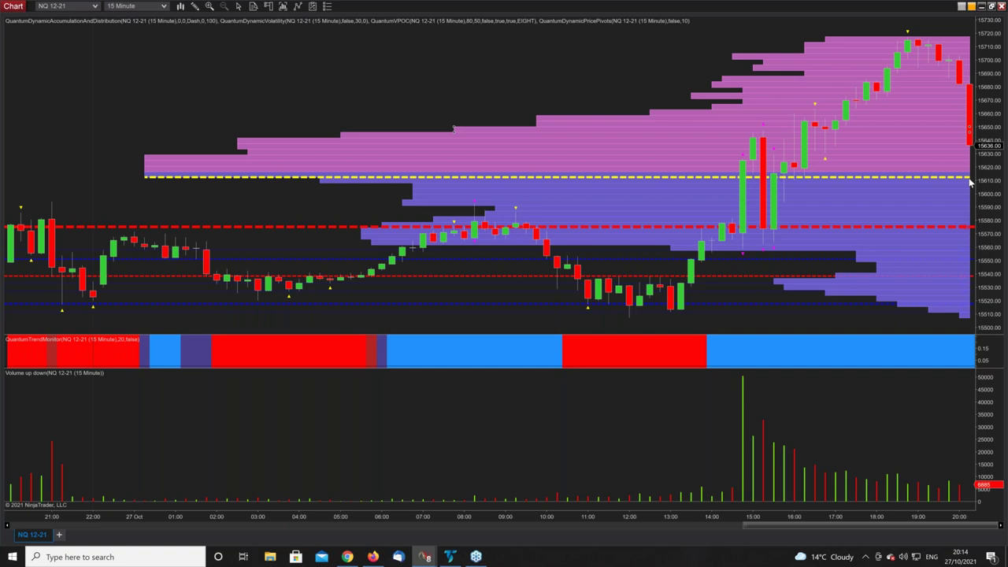
left_click(991, 7)
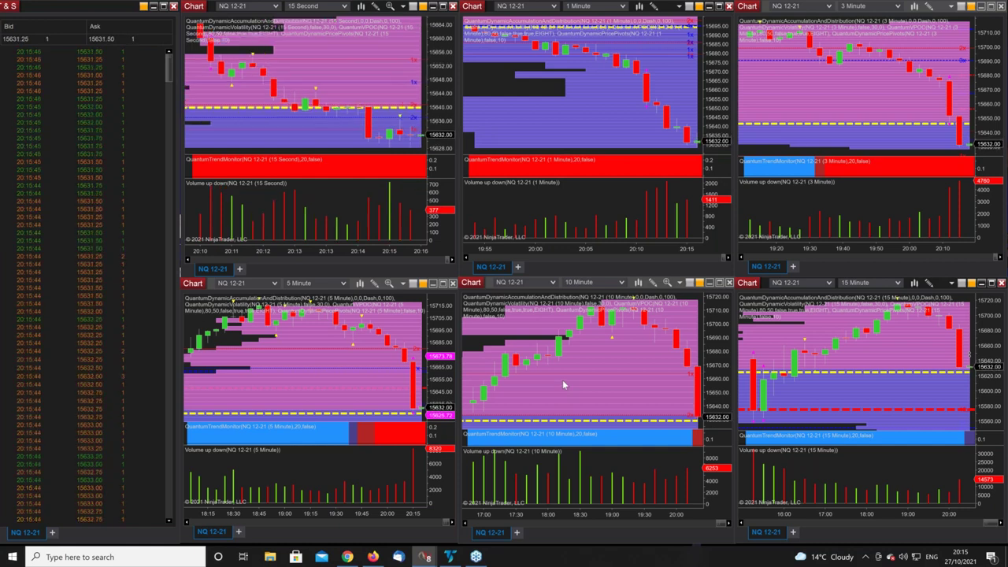
Examine the NQ 12-21 5-minute chart at full size with wider candle spacing, and return to the multi-chart layout.
left_click(443, 284)
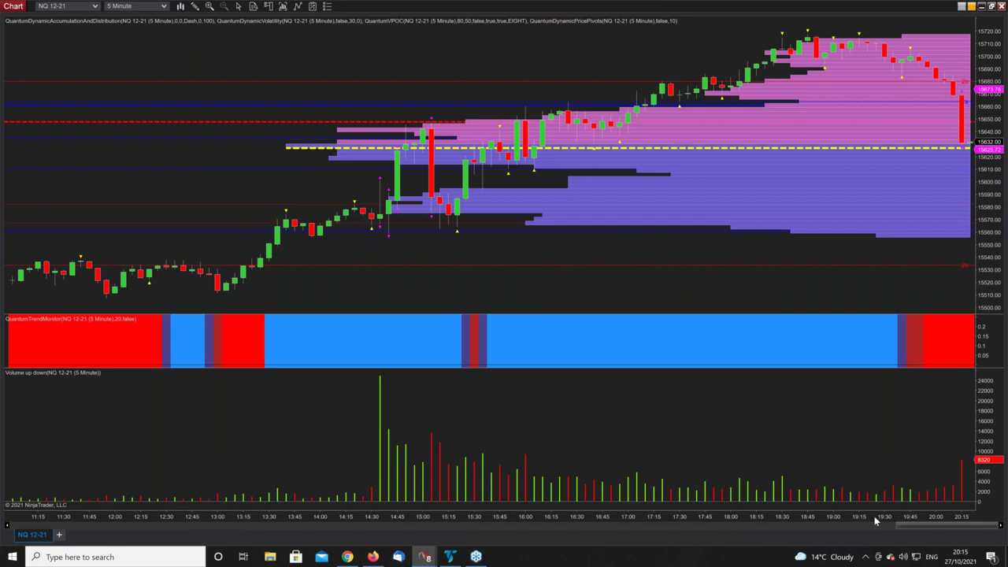
left_click_drag(874, 516, 814, 515)
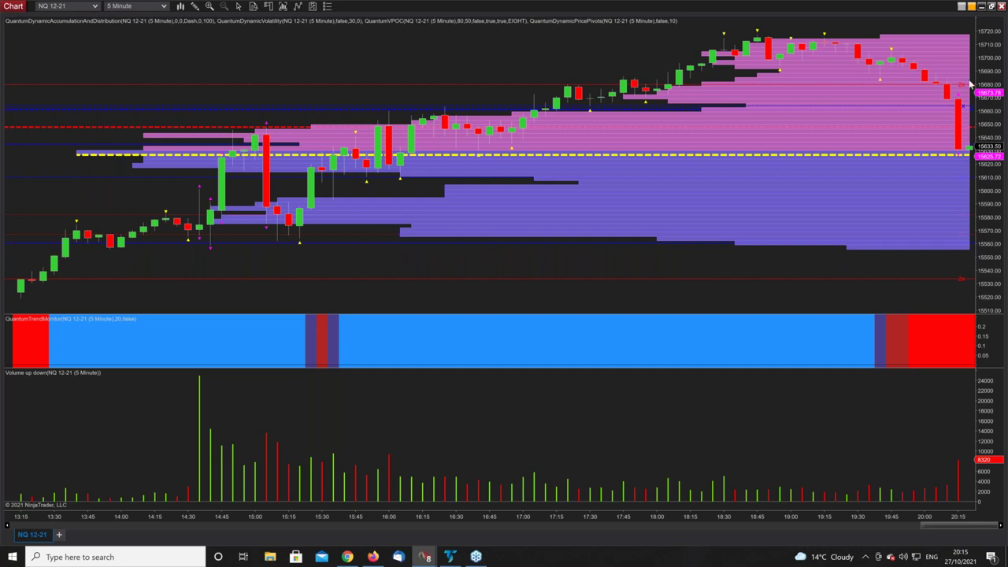
left_click(991, 6)
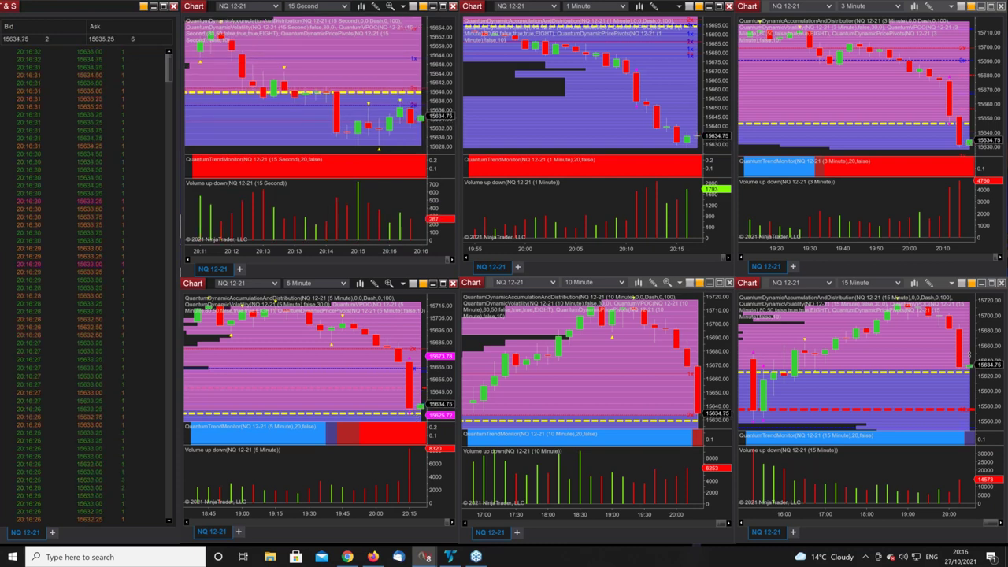
key("super+Up")
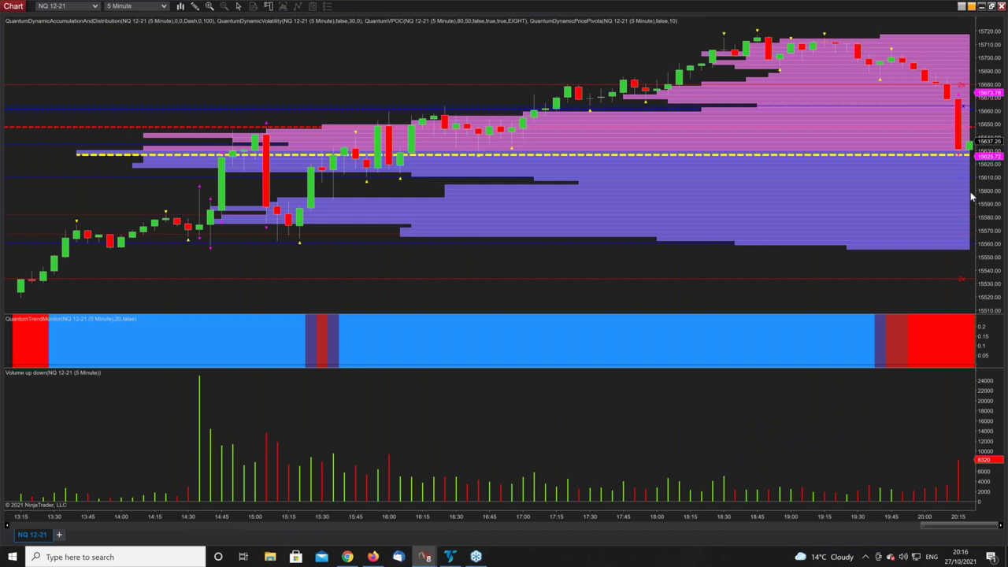
left_click(993, 6)
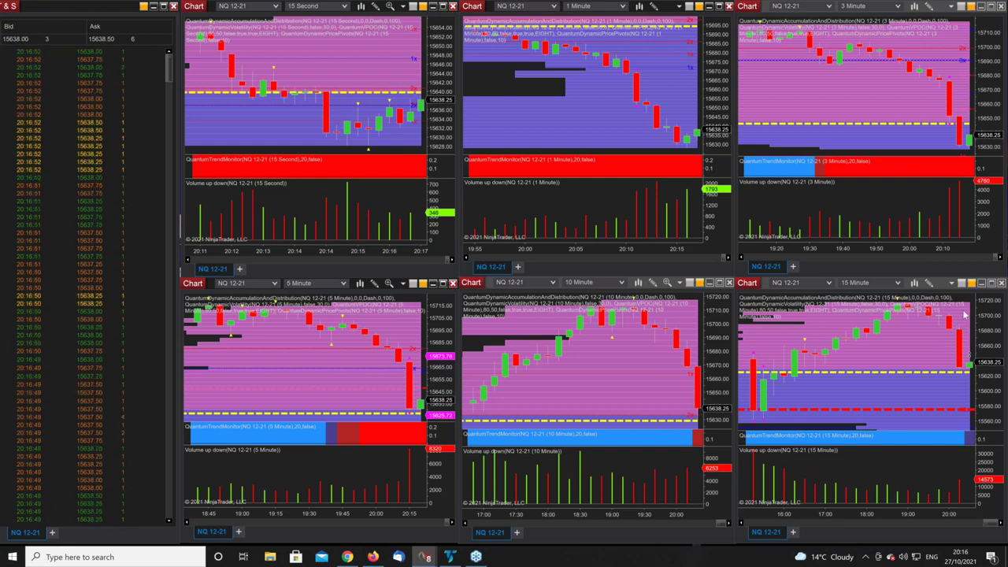
Examine the NQ 12-21 15-minute and 15-second charts in turn at full size, restoring each to the layout.
left_click(991, 284)
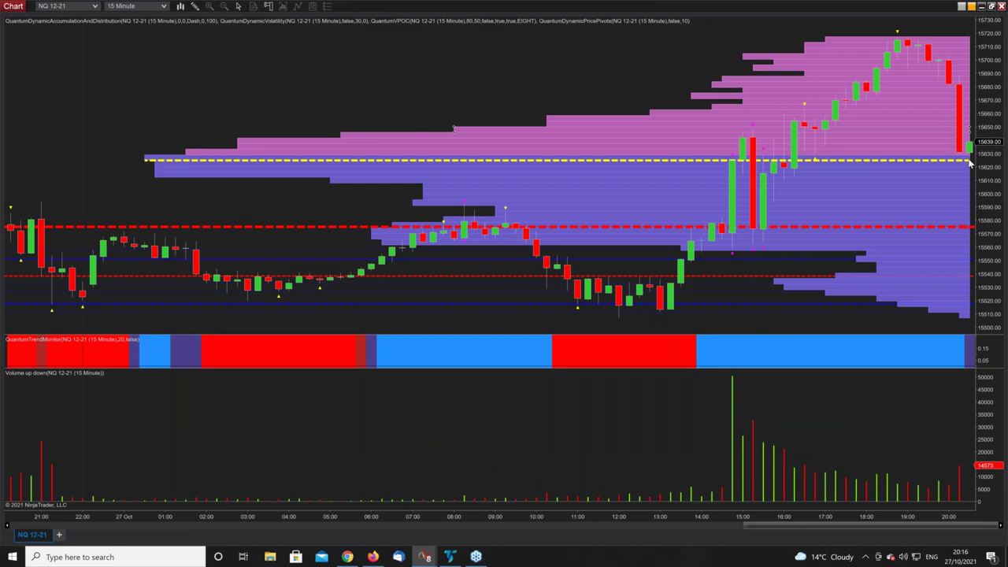
left_click(990, 6)
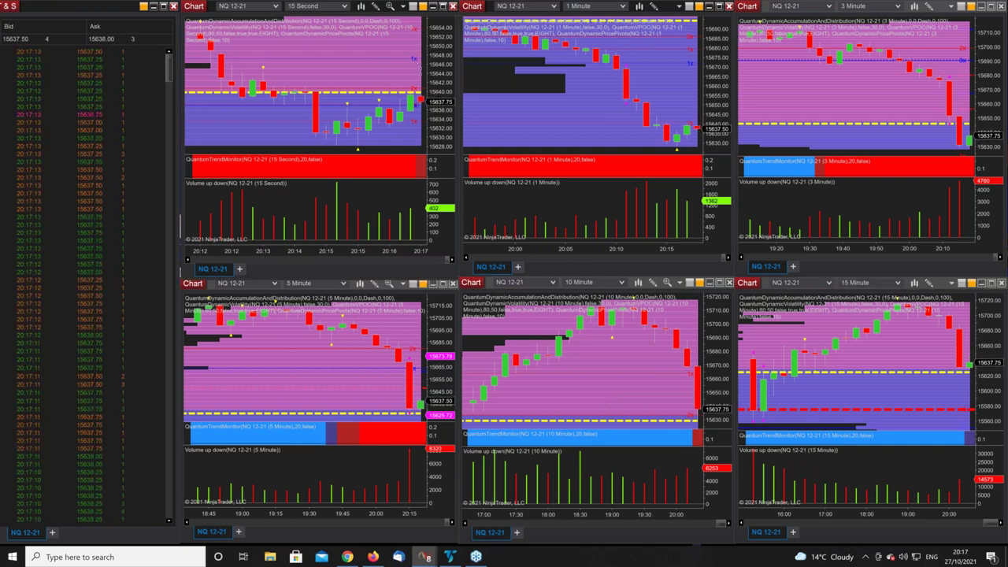
left_click(442, 6)
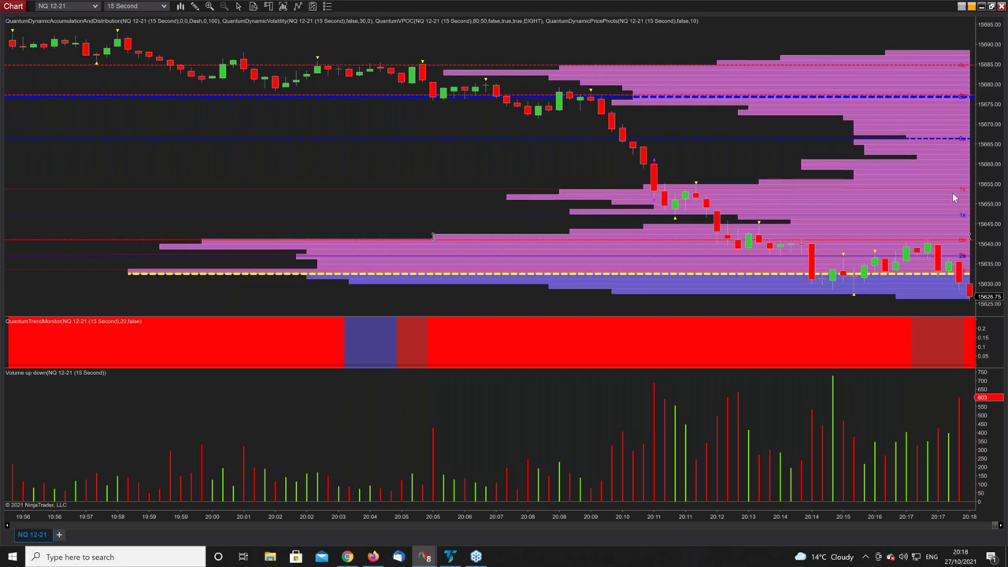
left_click(981, 5)
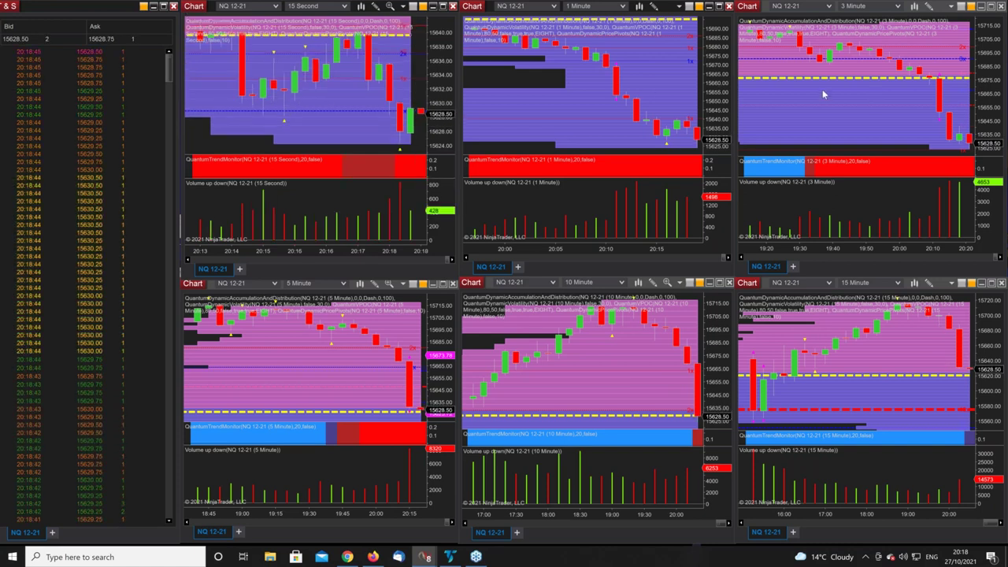
Switch NinjaTrader to the Renko Multiple YM workspace.
mouse_move(425, 559)
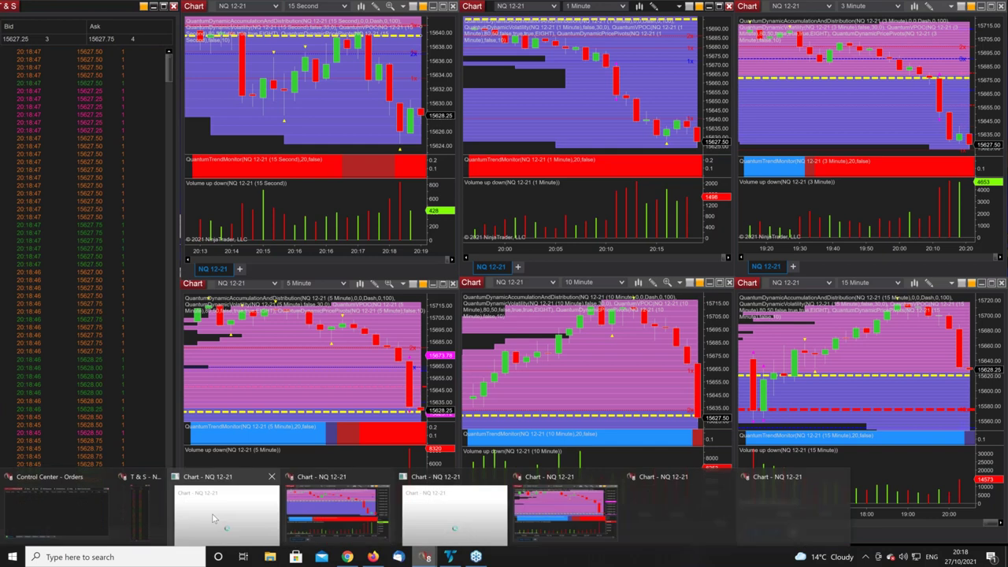
left_click(59, 508)
left_click(433, 171)
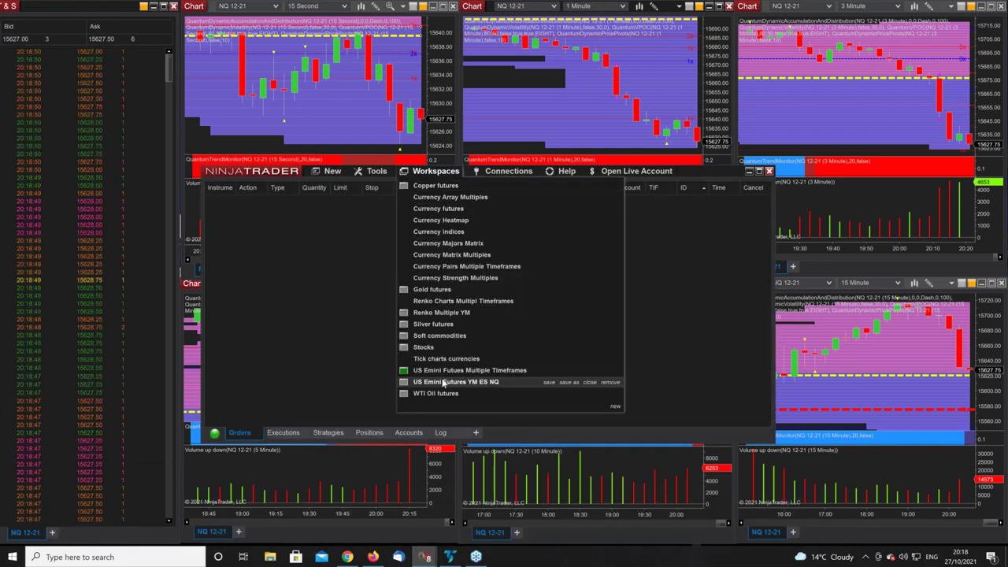
left_click(441, 312)
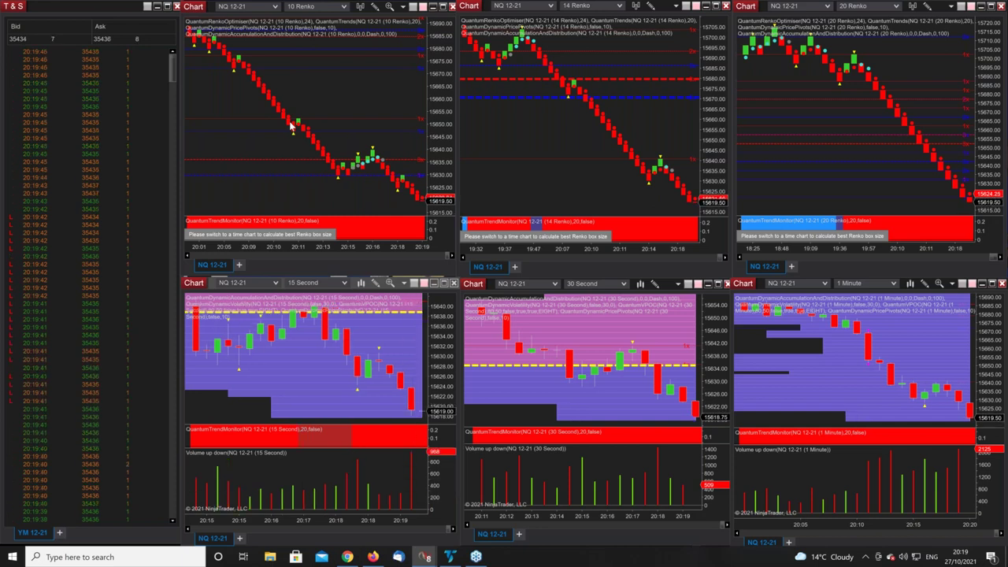
Set the NQ 12-21 10 Renko chart to 15 seconds and open the 19-brick Renko chart suggested by the Renko optimiser.
left_click(345, 9)
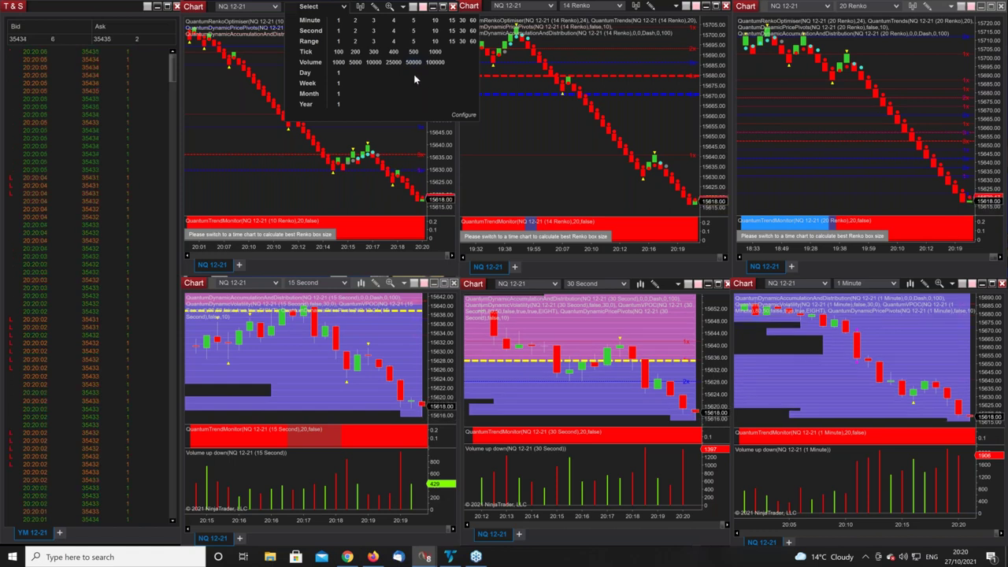
left_click(452, 30)
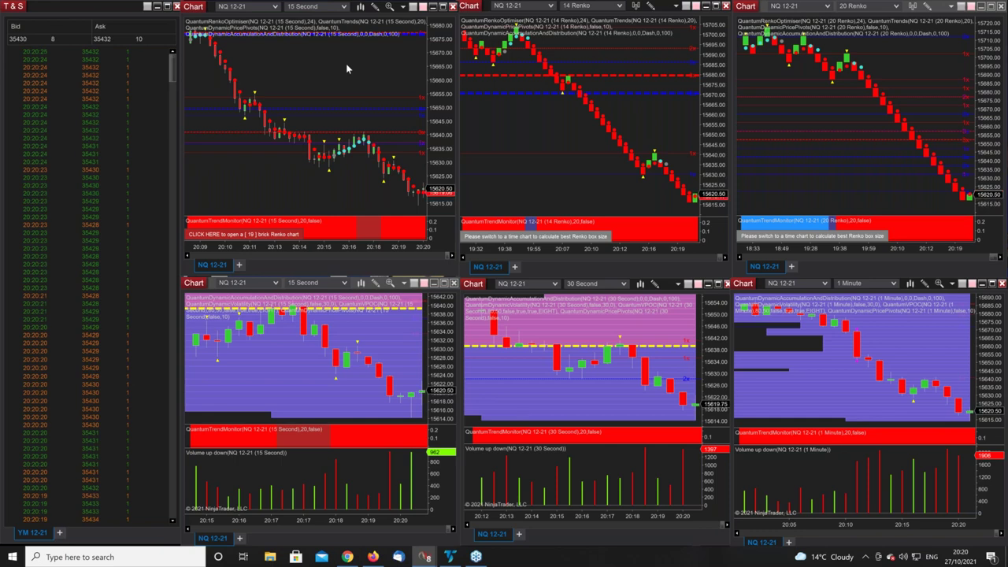
left_click(249, 236)
key("Return")
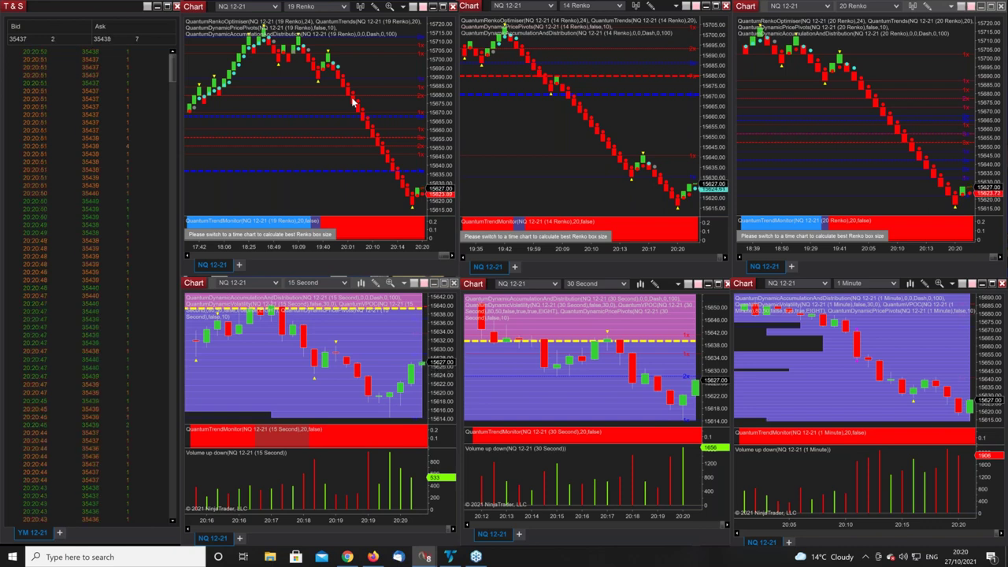
Set the NQ 12-21 14 Renko chart to 30 seconds and convert it to the optimiser's suggested 24-brick Renko chart.
left_click(621, 7)
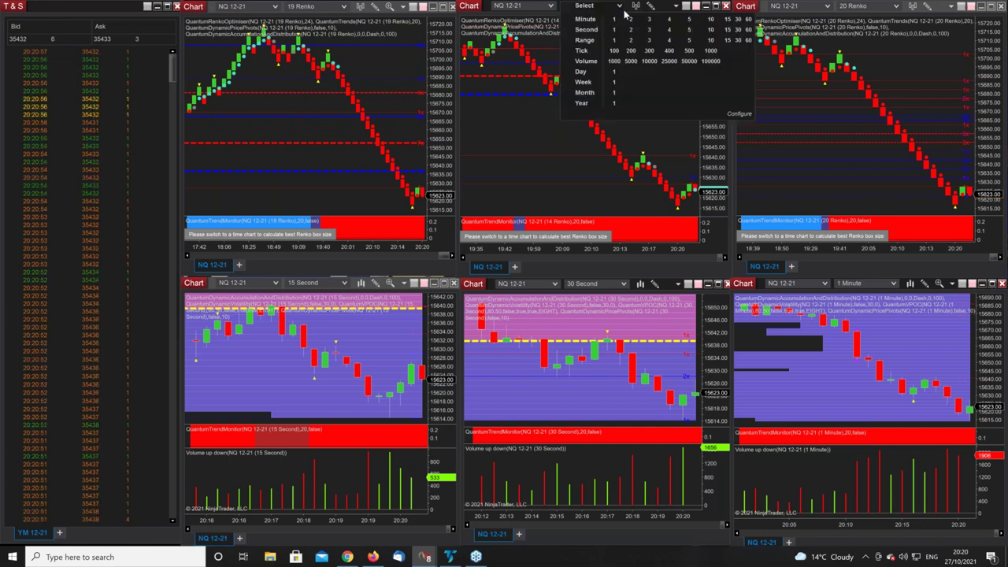
left_click(739, 30)
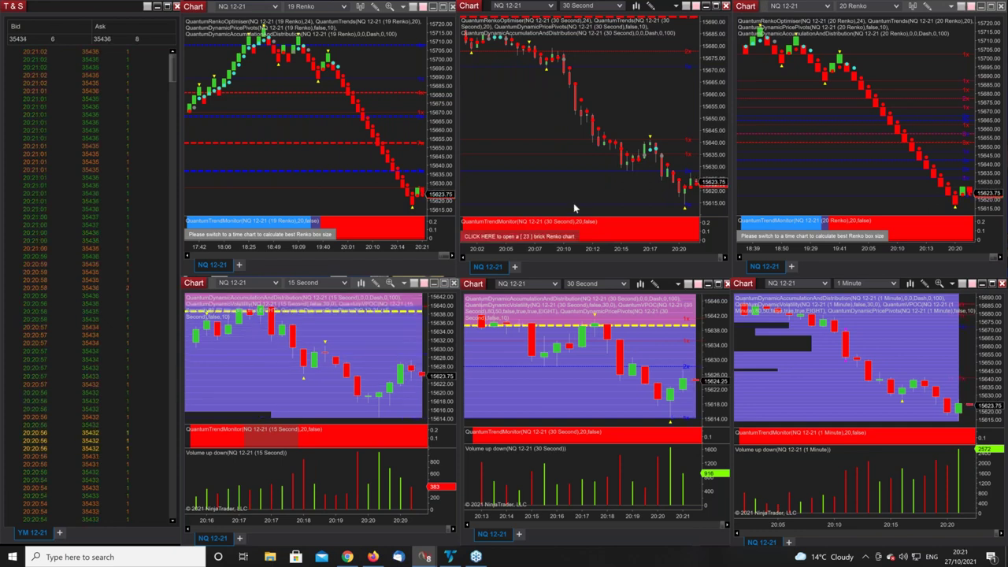
left_click(529, 241)
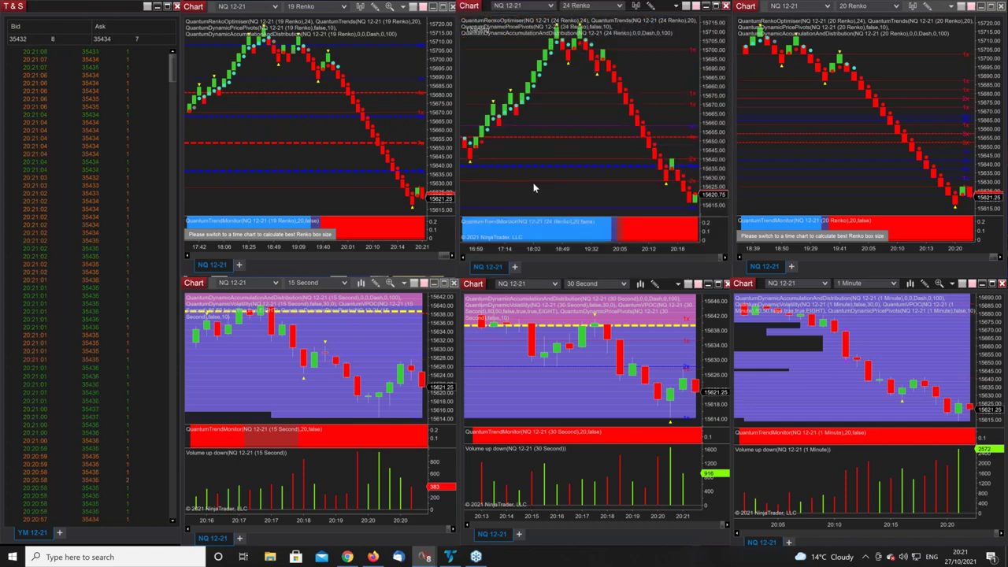
Set the NQ 12-21 20 Renko chart to 1 minute and open the optimiser's suggested 31-brick Renko chart.
left_click(899, 55)
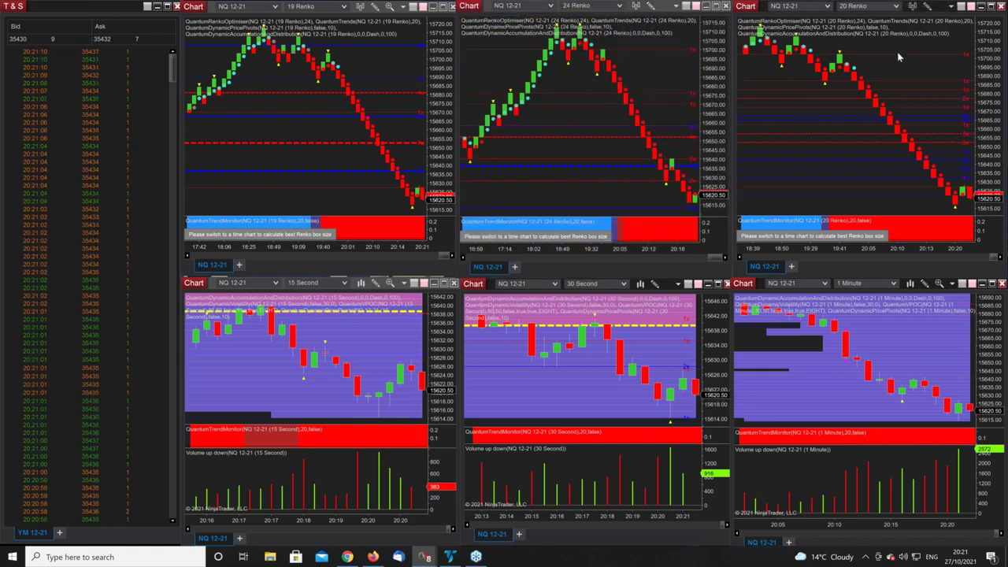
left_click(898, 8)
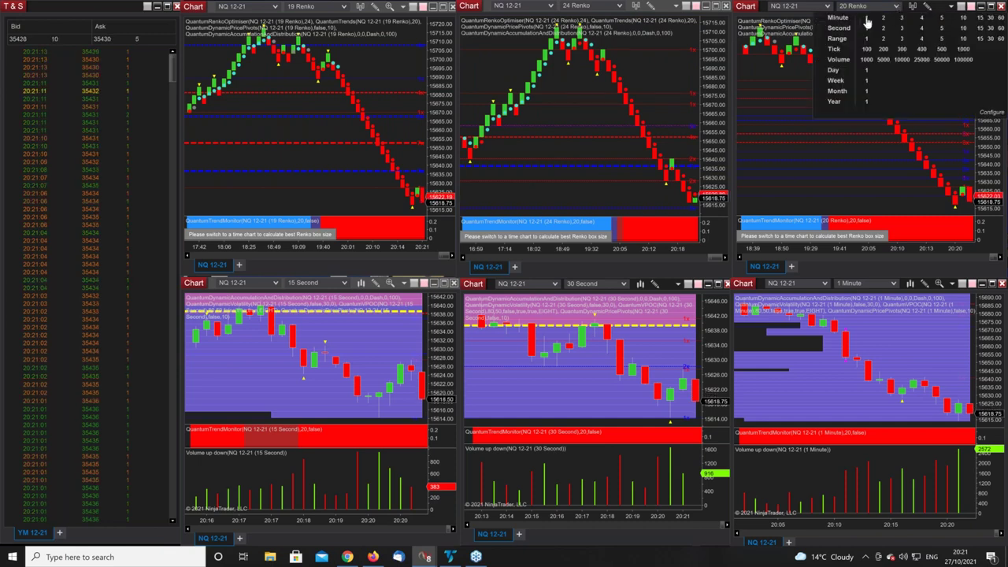
left_click(866, 18)
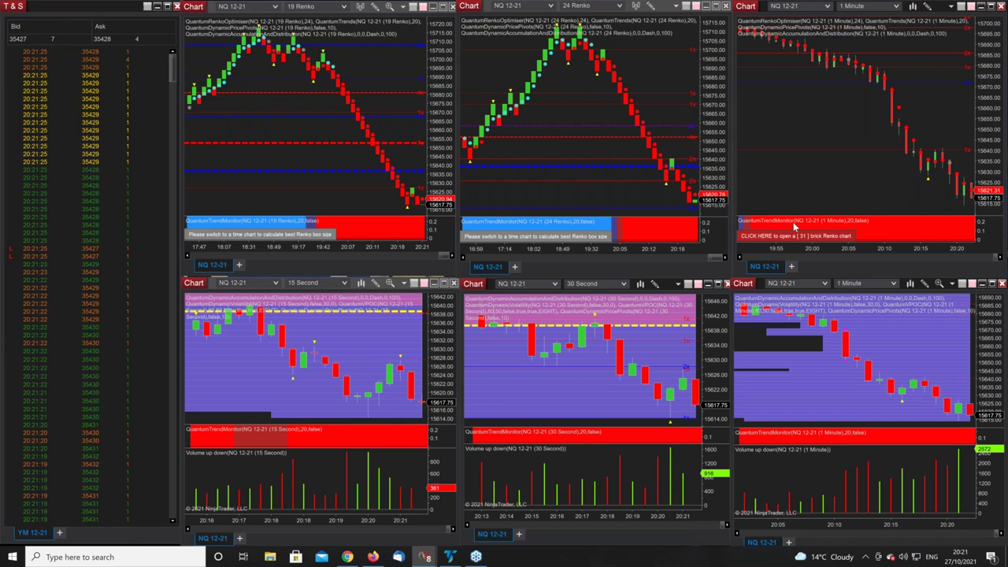
left_click(804, 236)
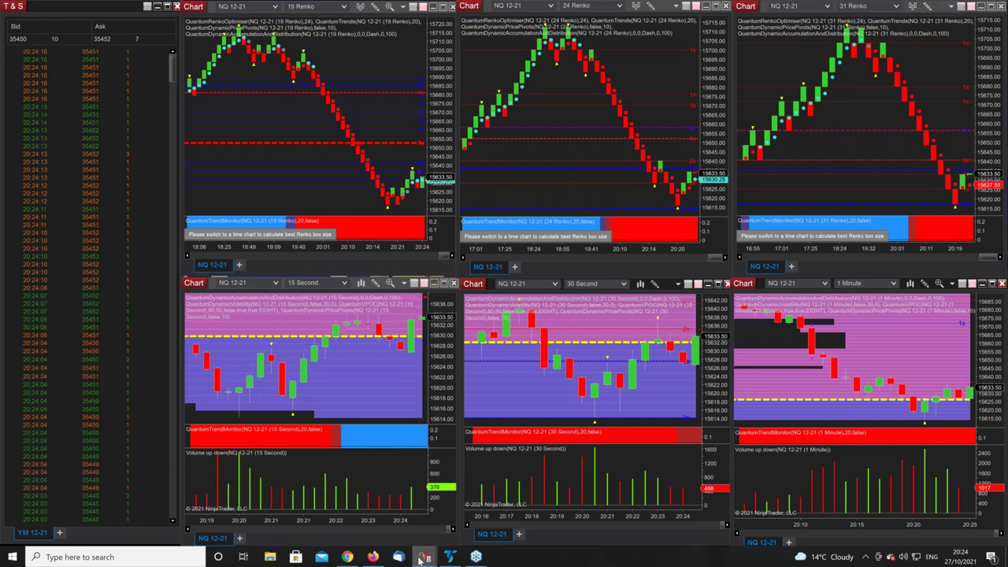
Switch NinjaTrader to the Soft commodities workspace and minimize the Control Center.
mouse_move(422, 557)
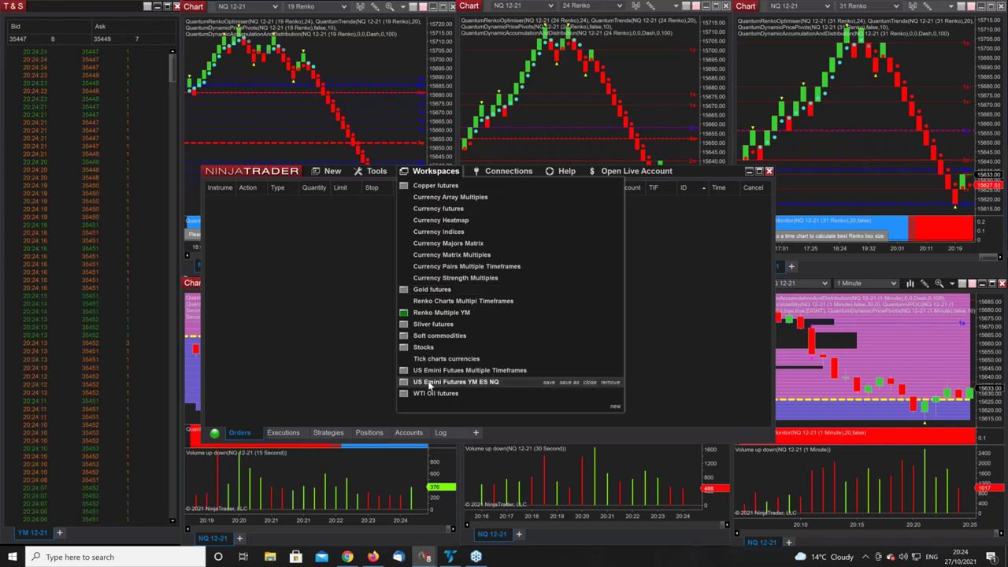
left_click(423, 338)
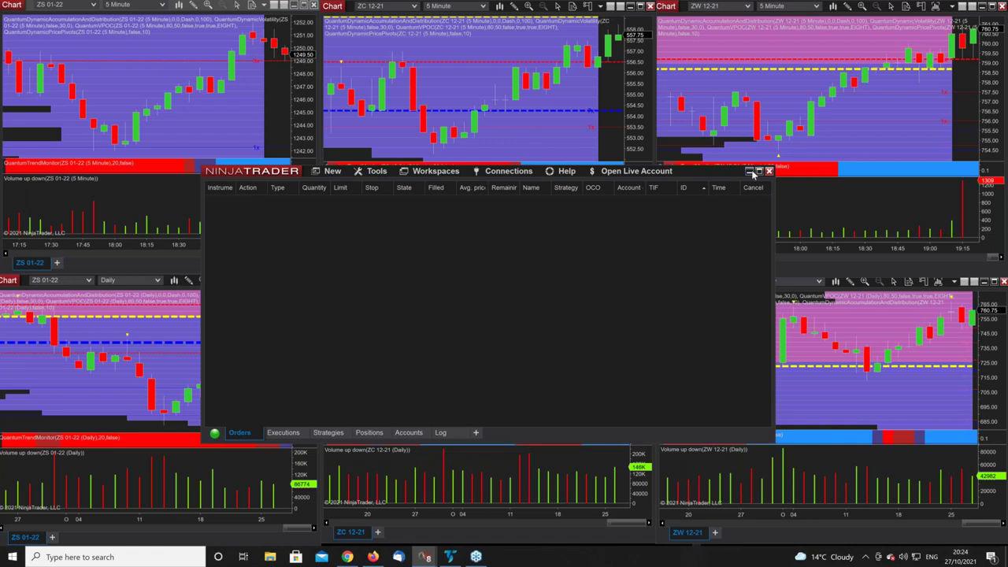
left_click(749, 171)
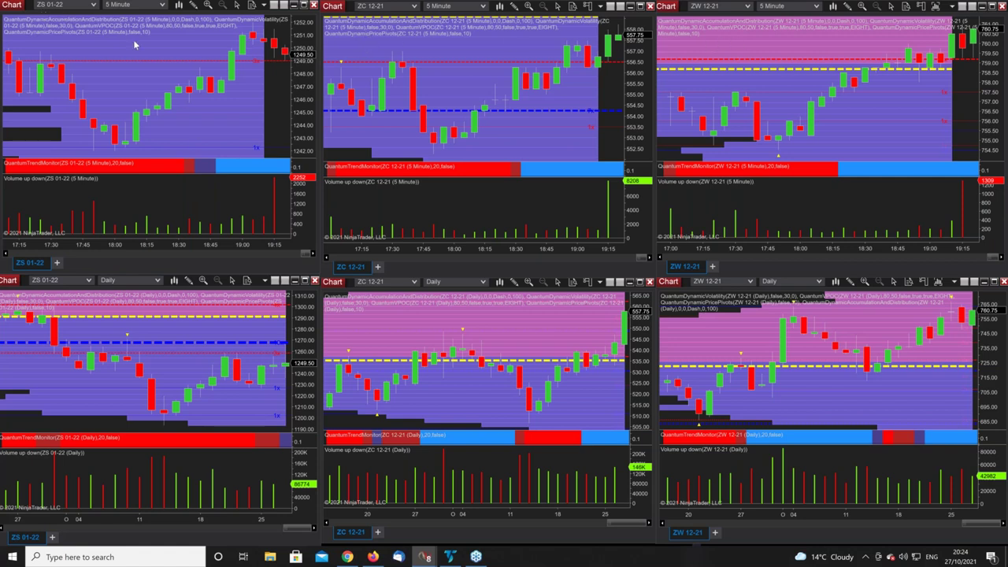
Examine the ZS 01-22, ZC 12-21 and ZW 12-21 5-minute charts one after another at full size, restoring each.
left_click(304, 6)
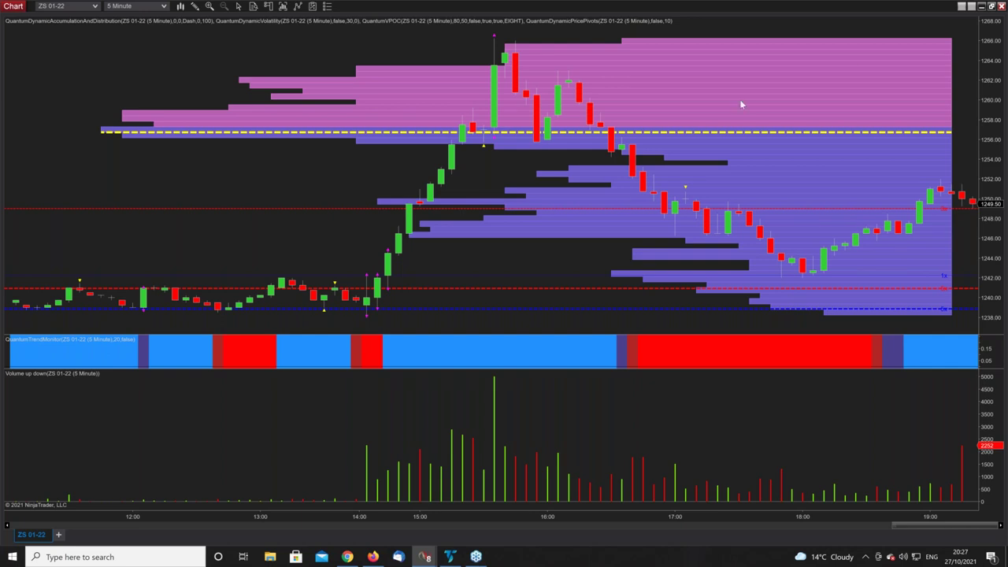
left_click(992, 6)
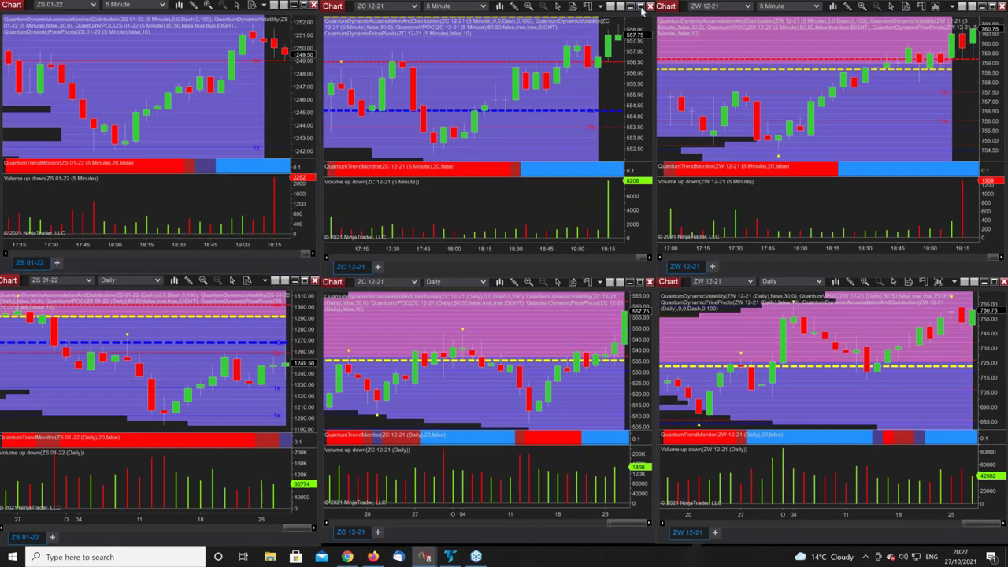
left_click(642, 7)
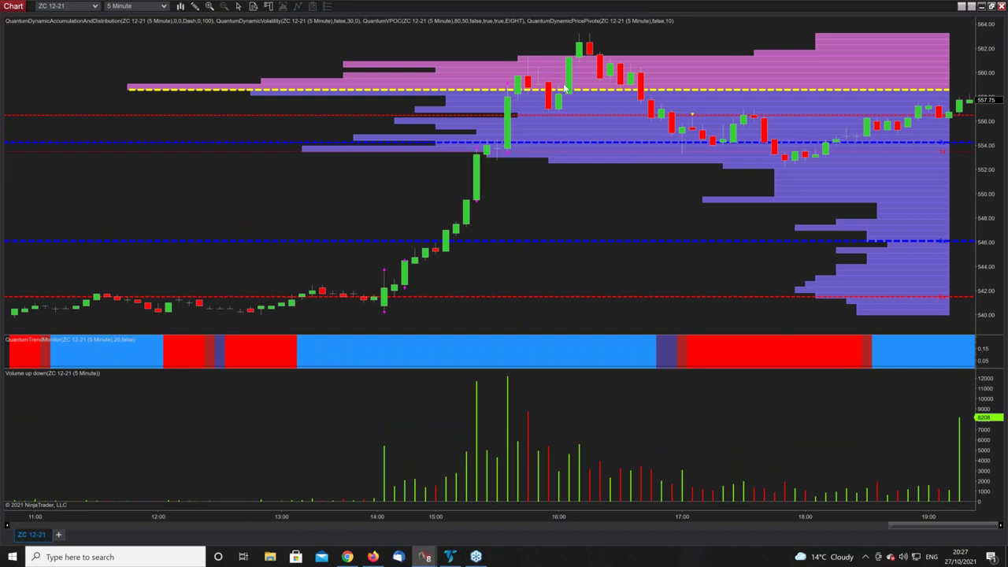
left_click(992, 6)
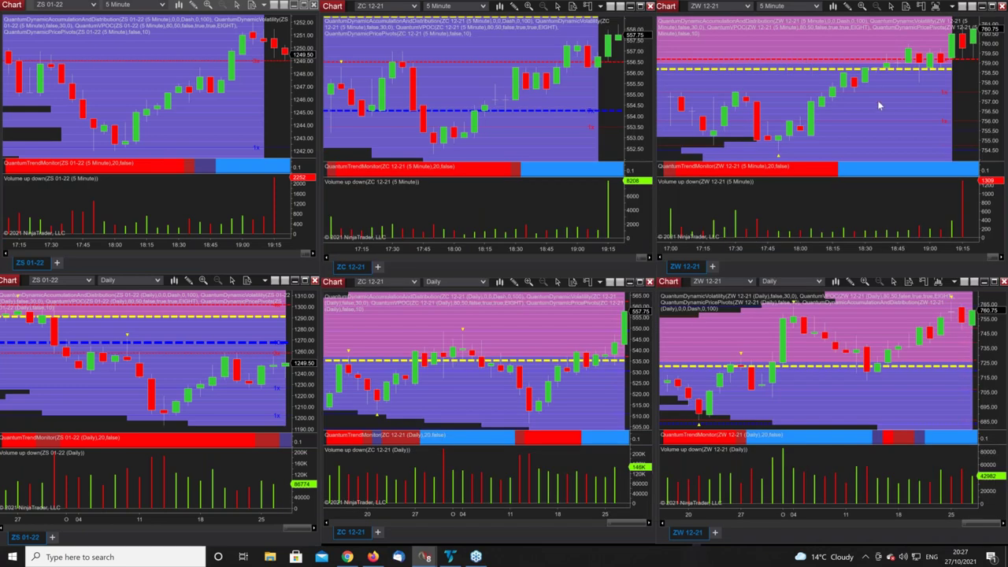
left_click(993, 7)
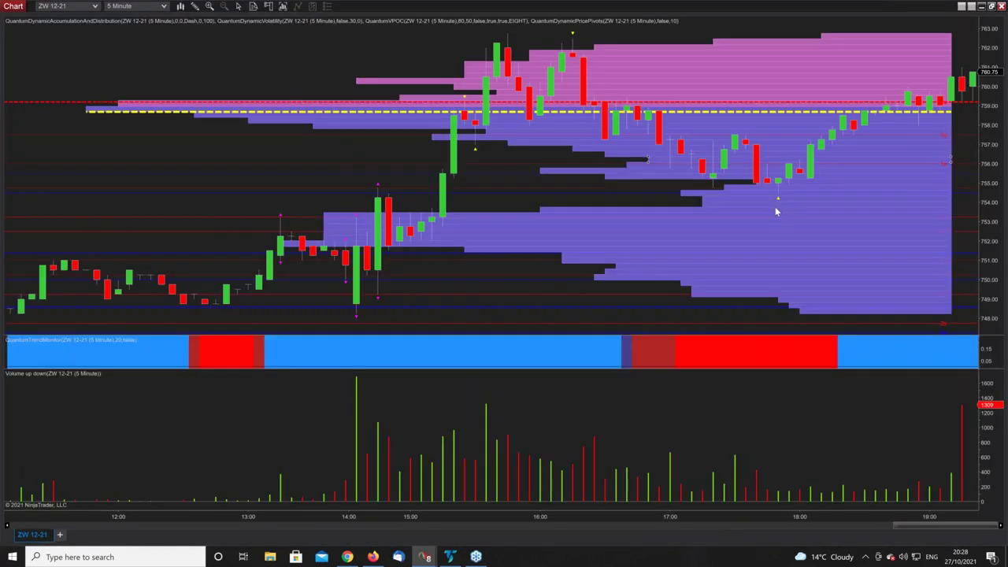
left_click(992, 7)
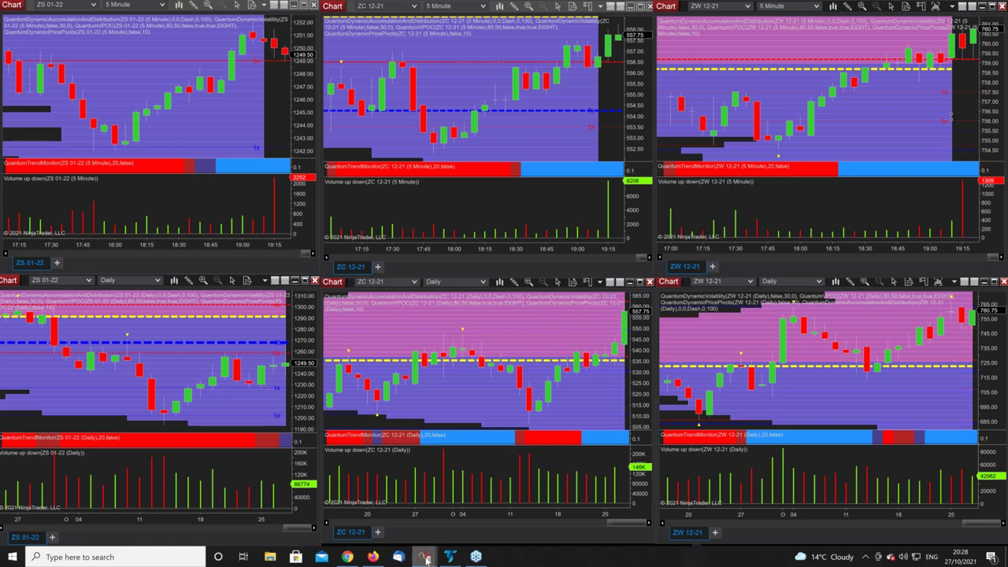
Switch NinjaTrader to the WTI Oil futures workspace and examine the CL 12-21 daily chart at full size, restoring it when done.
mouse_move(426, 556)
left_click(90, 506)
left_click(433, 171)
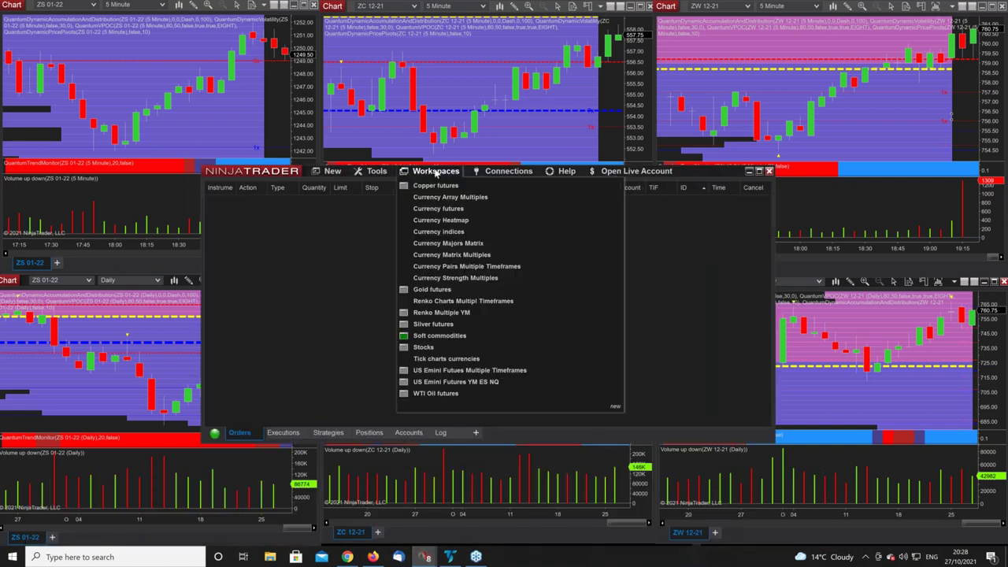
left_click(420, 394)
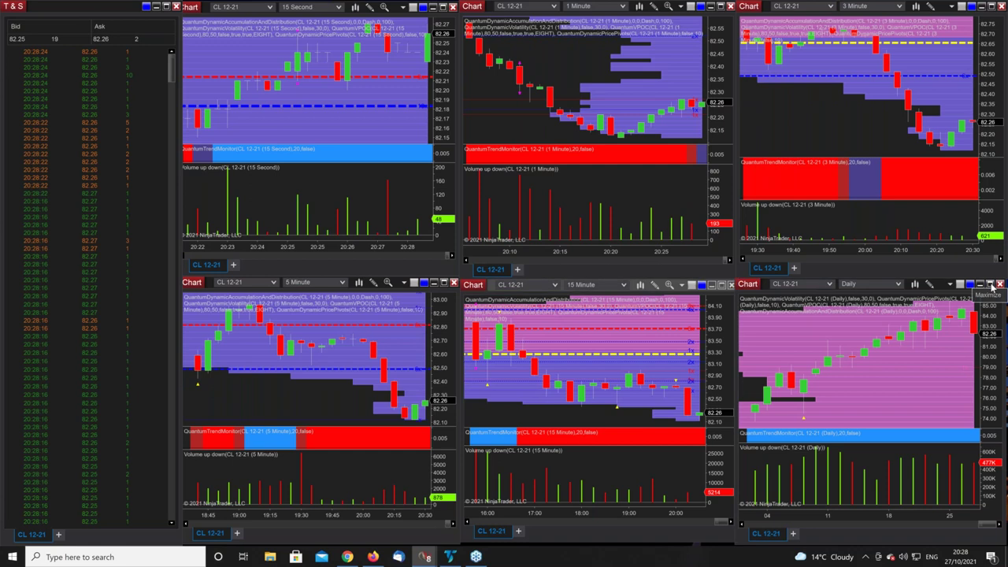
left_click(990, 284)
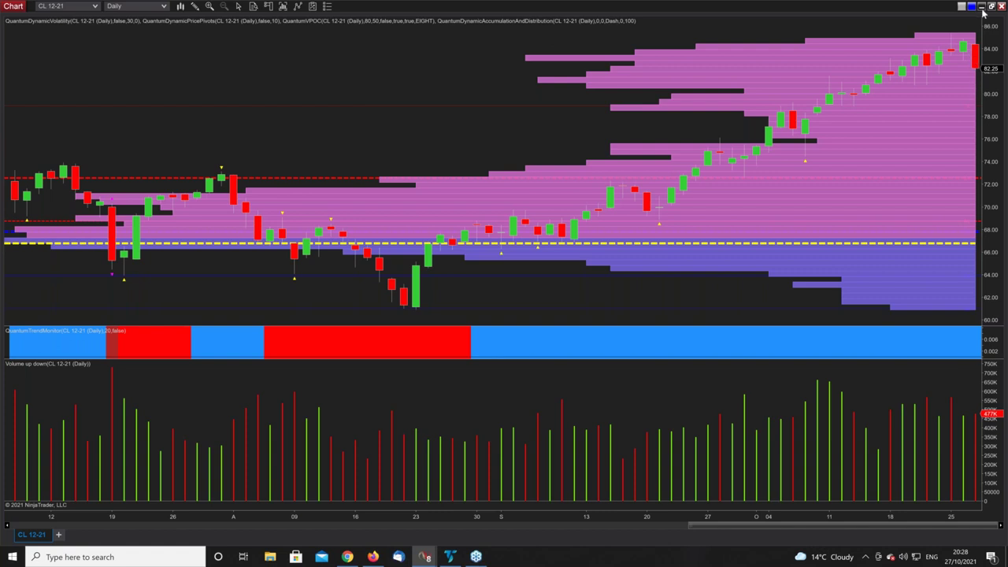
left_click(991, 6)
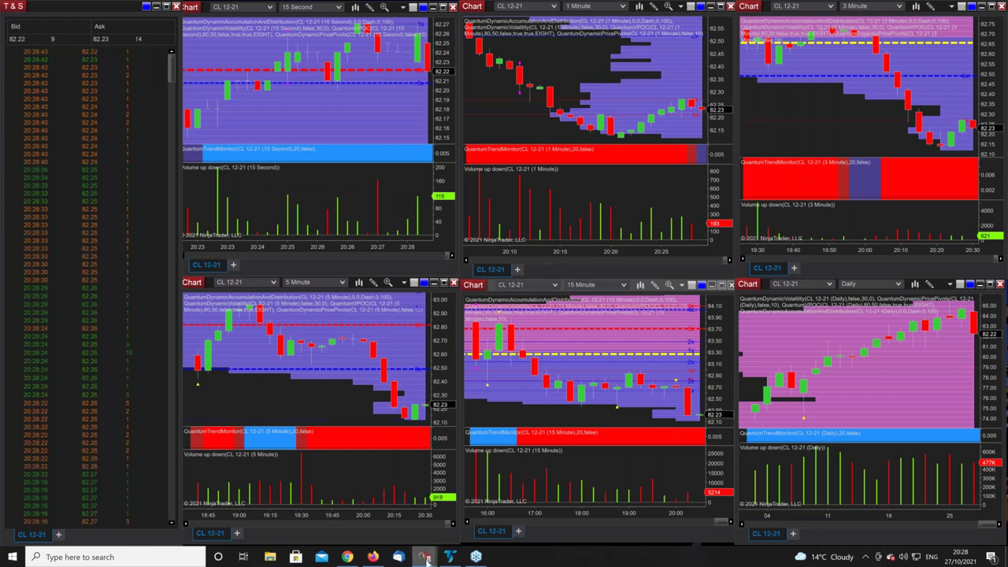
Switch NinjaTrader to the Gold futures workspace and minimize the Control Center.
mouse_move(425, 557)
left_click(83, 512)
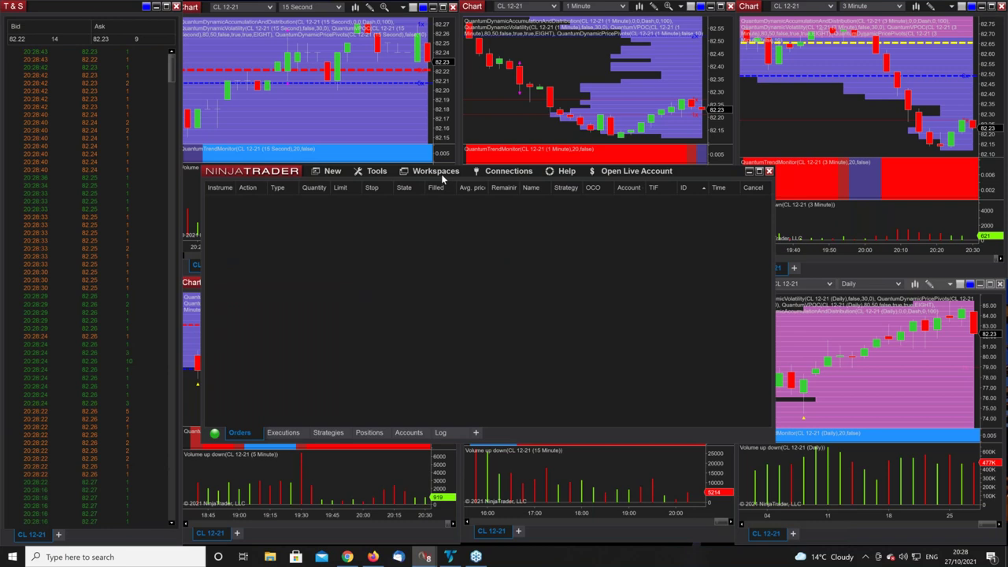
left_click(441, 174)
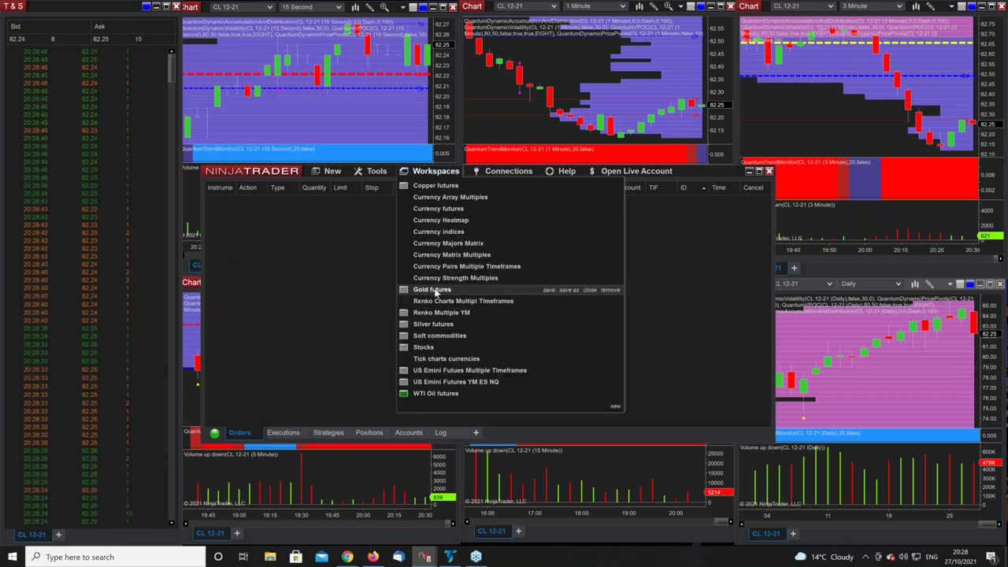
left_click(433, 289)
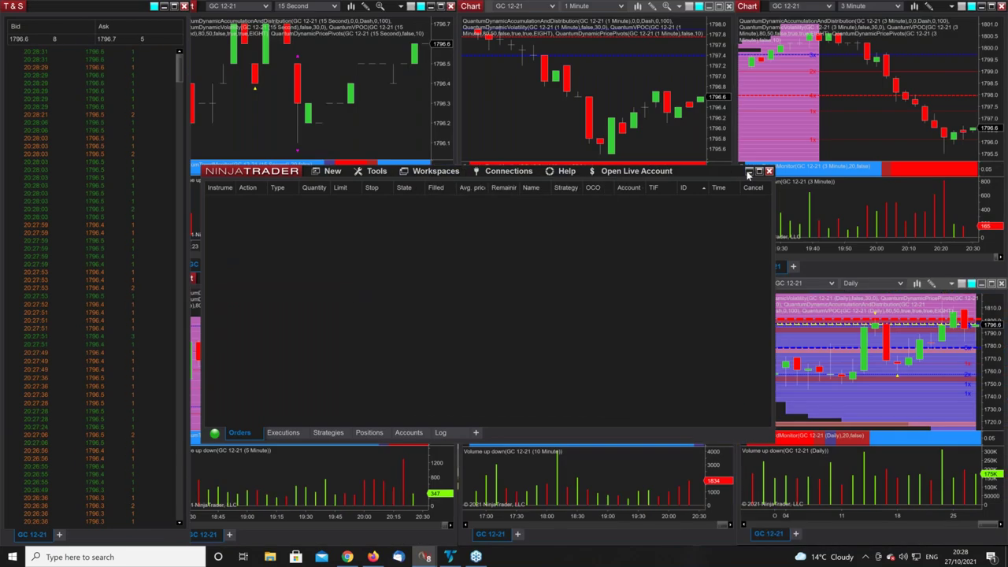
left_click(749, 172)
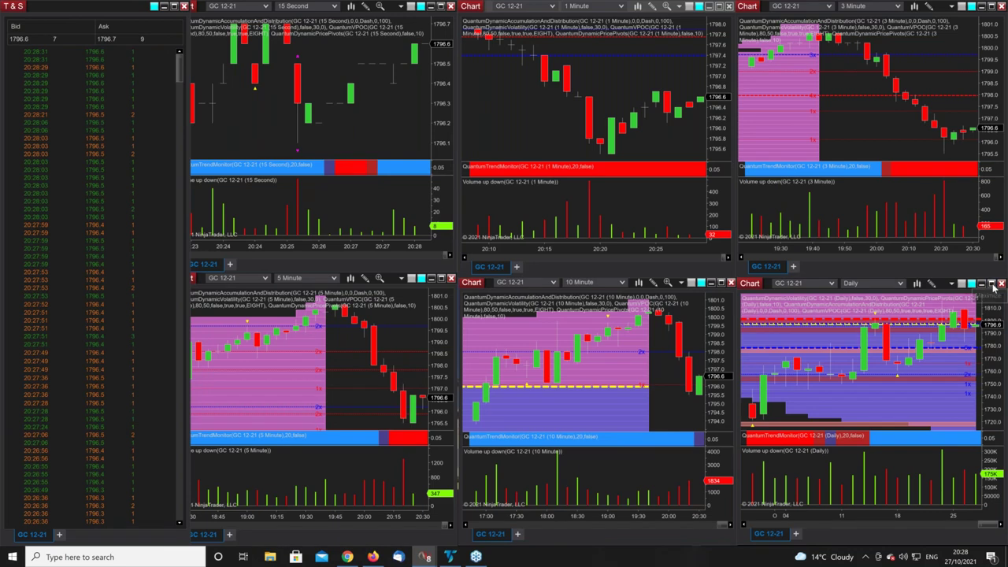
Maximize the GC 12-21 daily chart and narrow the T & S window to uncover more of the chart.
left_click(991, 284)
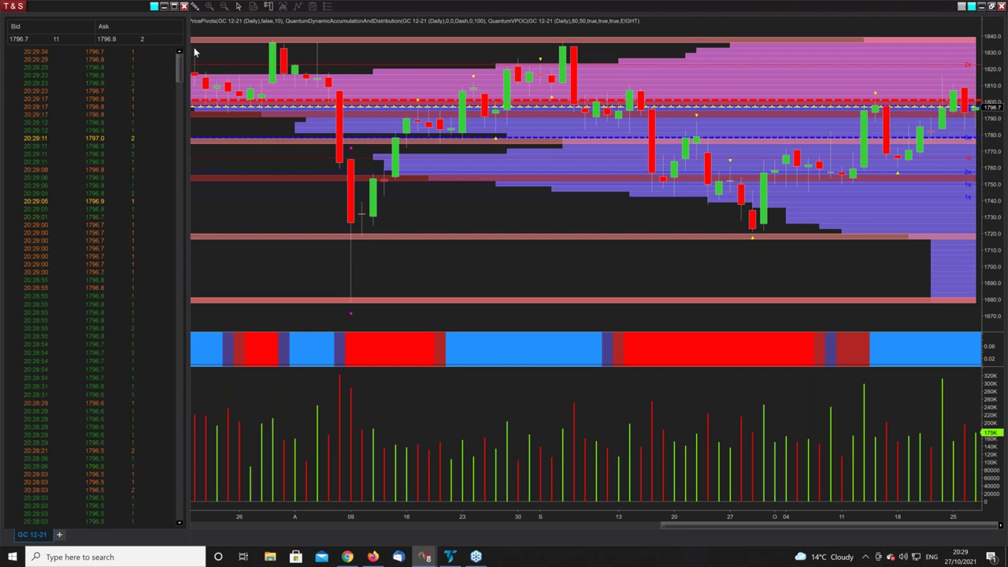
left_click_drag(175, 52, 197, 58)
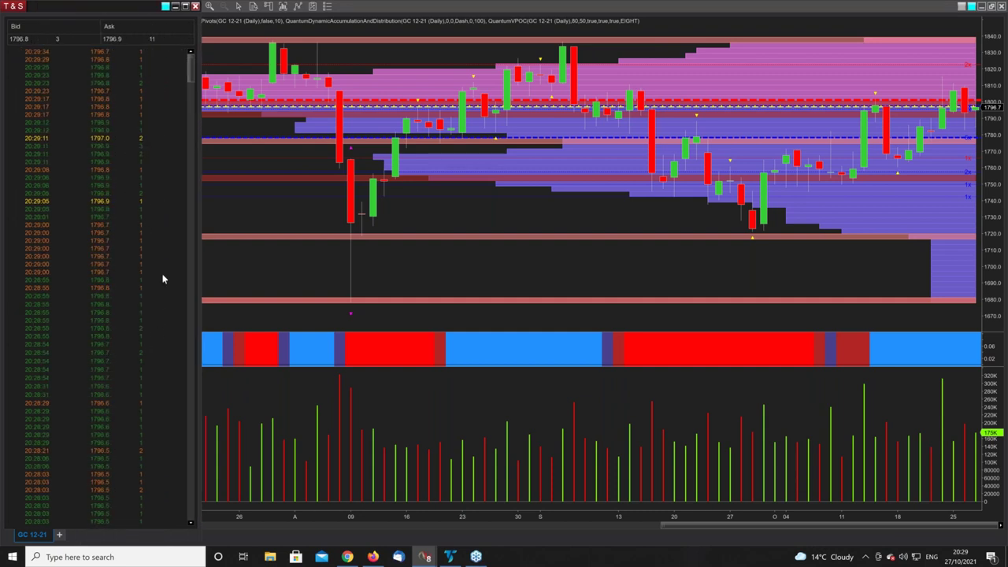
left_click_drag(197, 205, 79, 207)
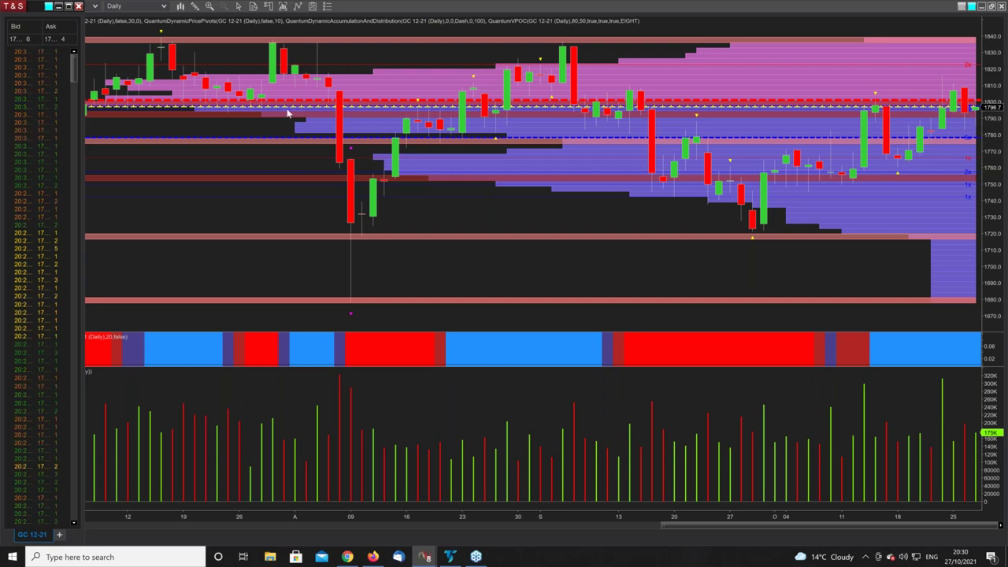
Examine the GC 12-21 daily chart over longer and shorter date ranges, restore its size and widen the T & S window to meet the charts.
left_click_drag(432, 512, 477, 518)
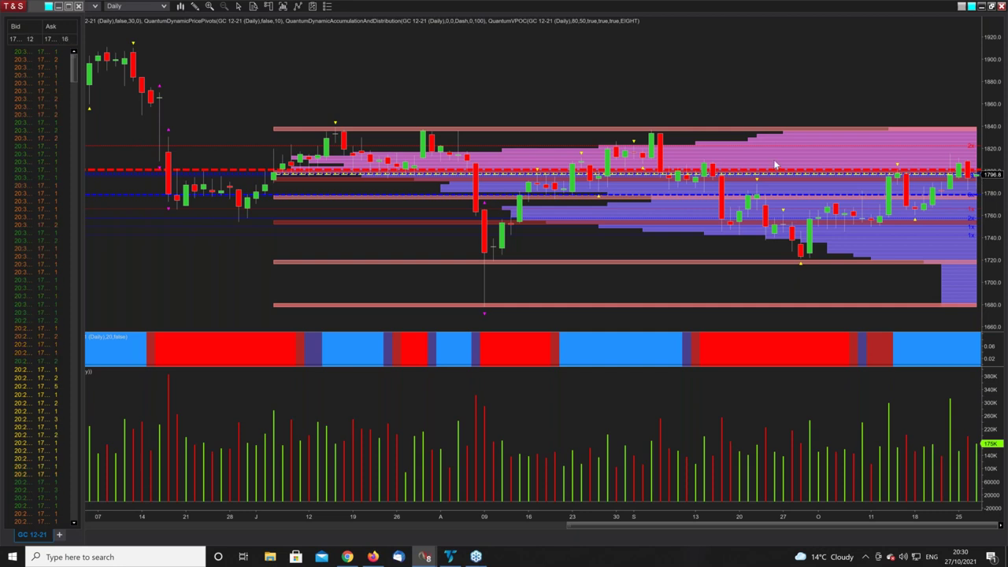
left_click_drag(416, 519, 275, 516)
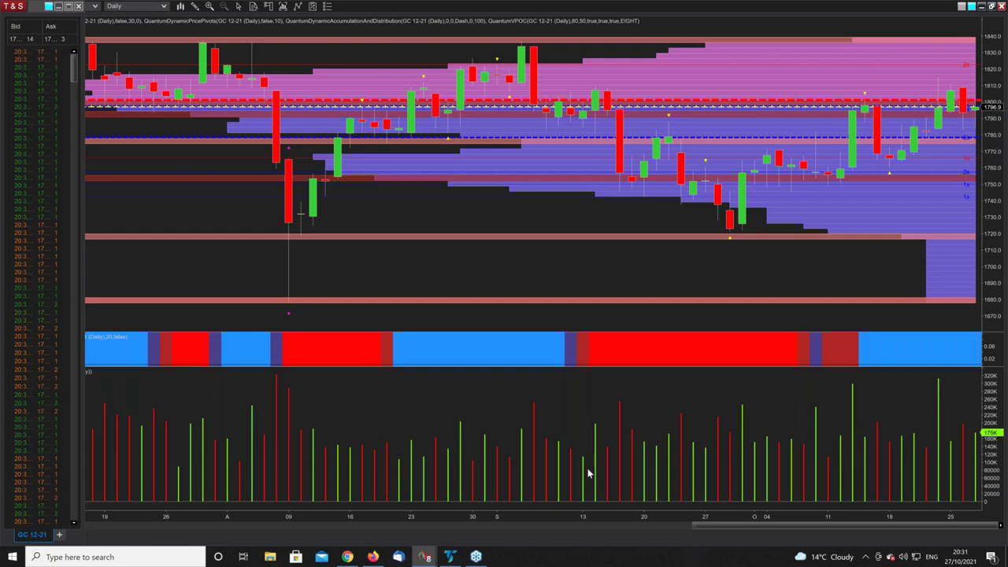
left_click_drag(547, 516, 598, 516)
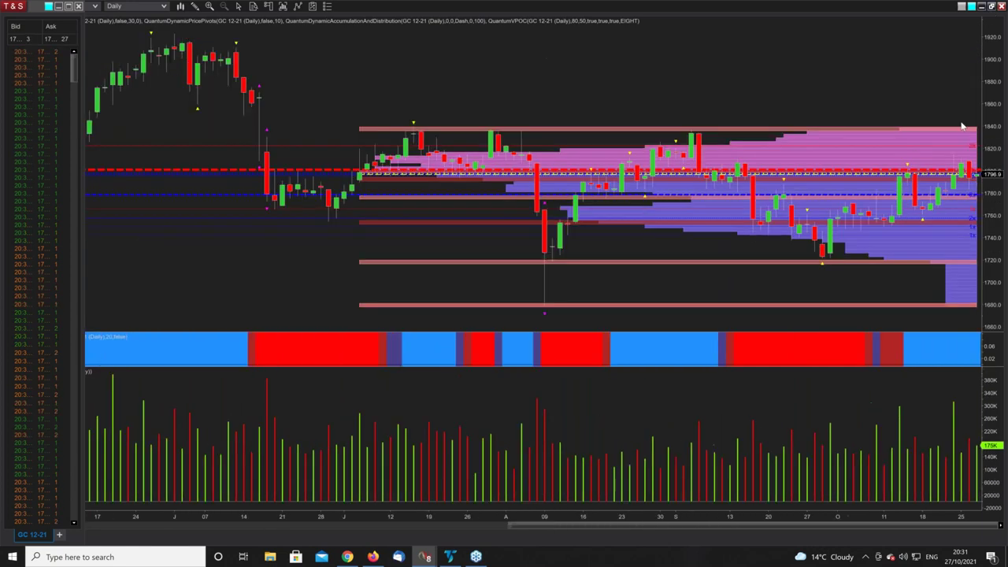
left_click(992, 7)
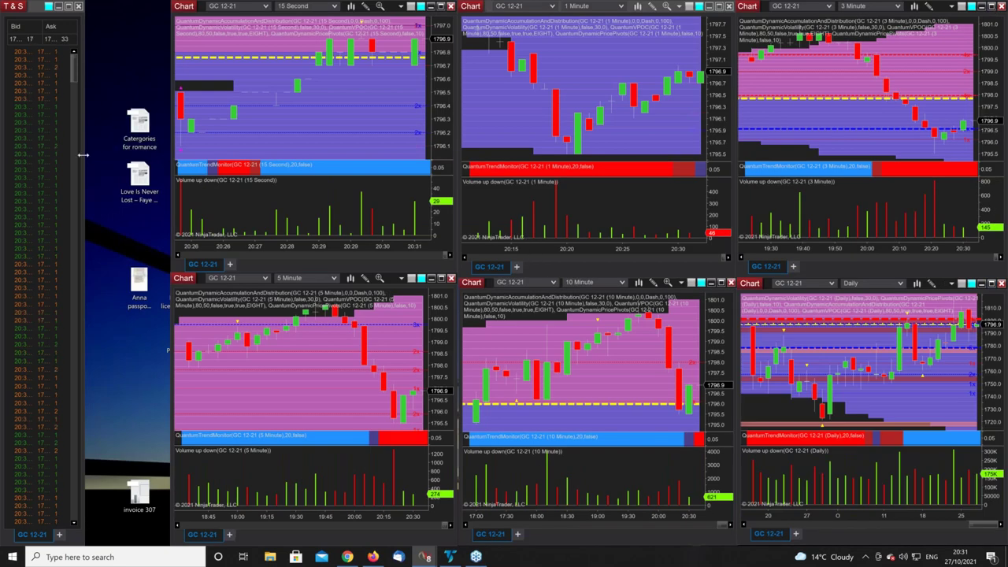
left_click_drag(86, 155, 171, 155)
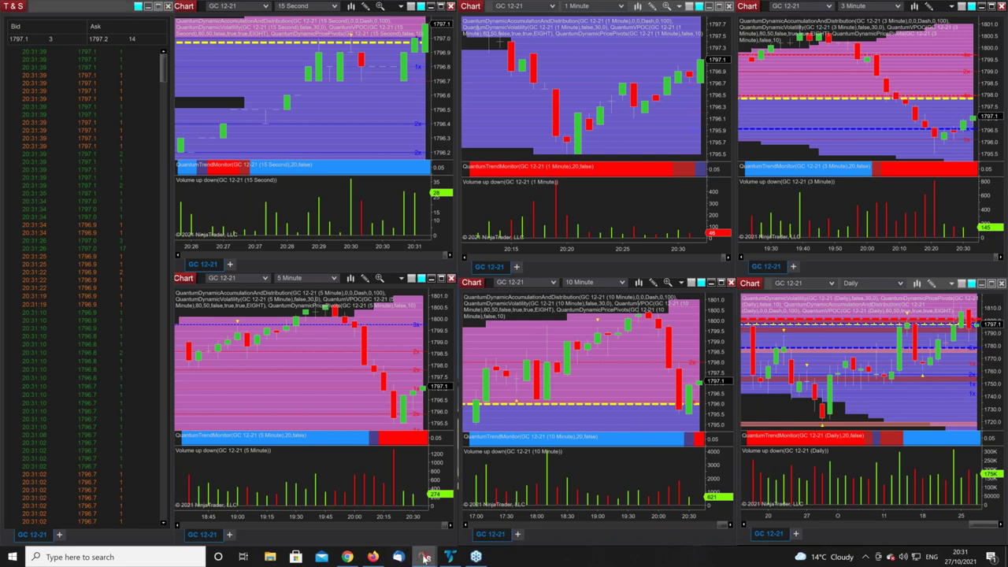
Switch NinjaTrader to the US Emini Futues Multiple Timeframes workspace and minimize the Control Center.
mouse_move(426, 558)
left_click(379, 520)
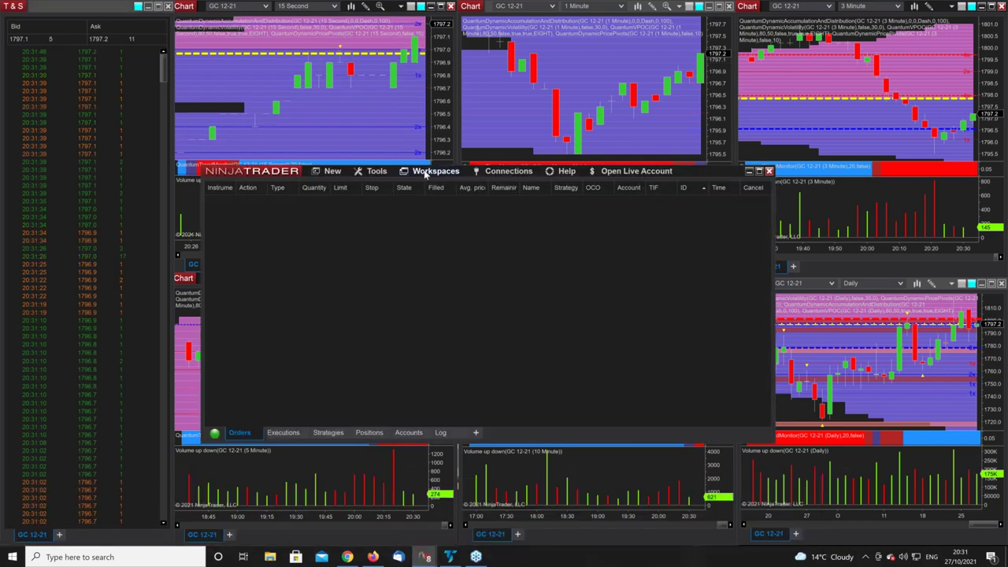
left_click(429, 171)
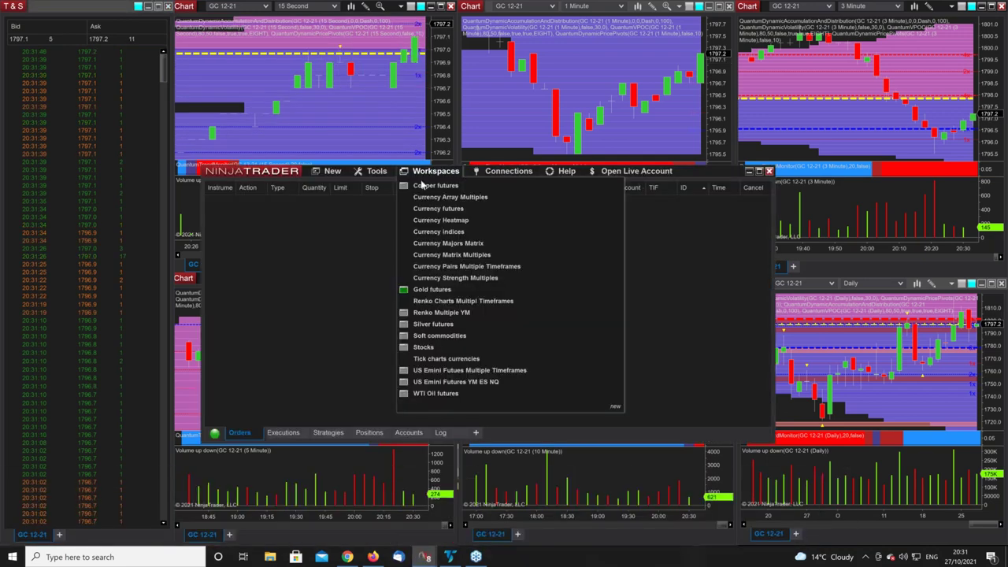
left_click(450, 371)
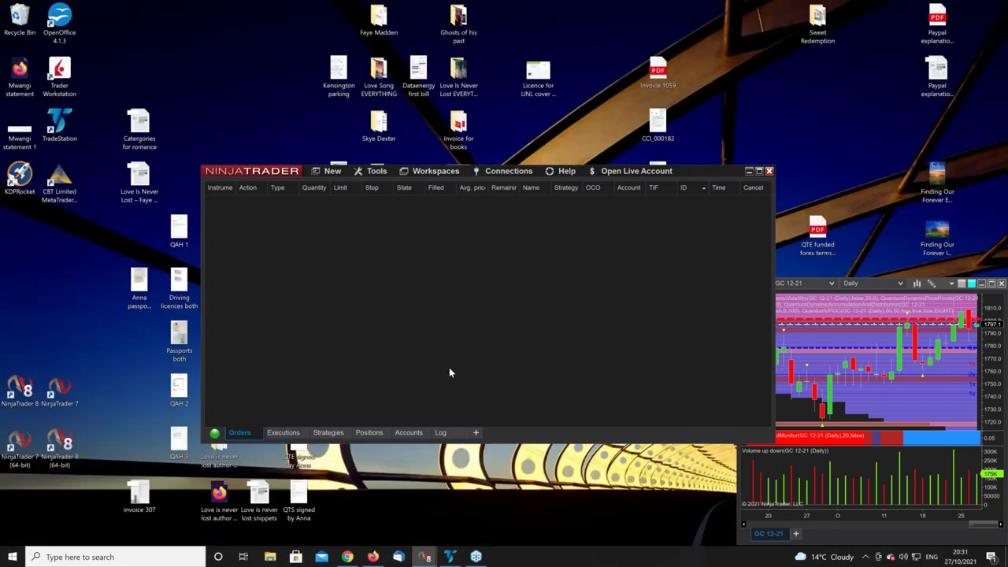
left_click(750, 171)
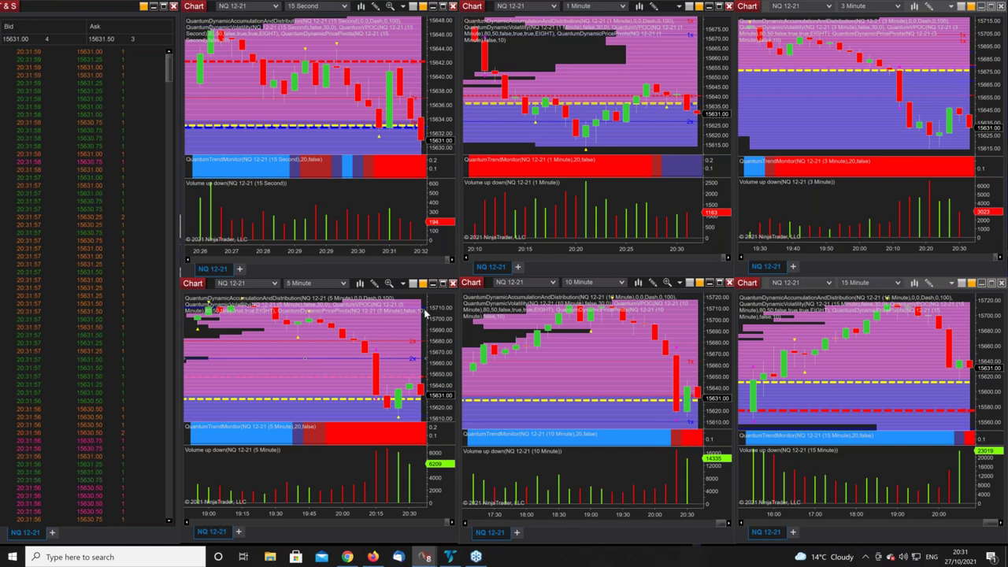
Examine the NQ 12-21 5-minute and 10-minute charts one after another at full size, restoring each.
left_click(443, 282)
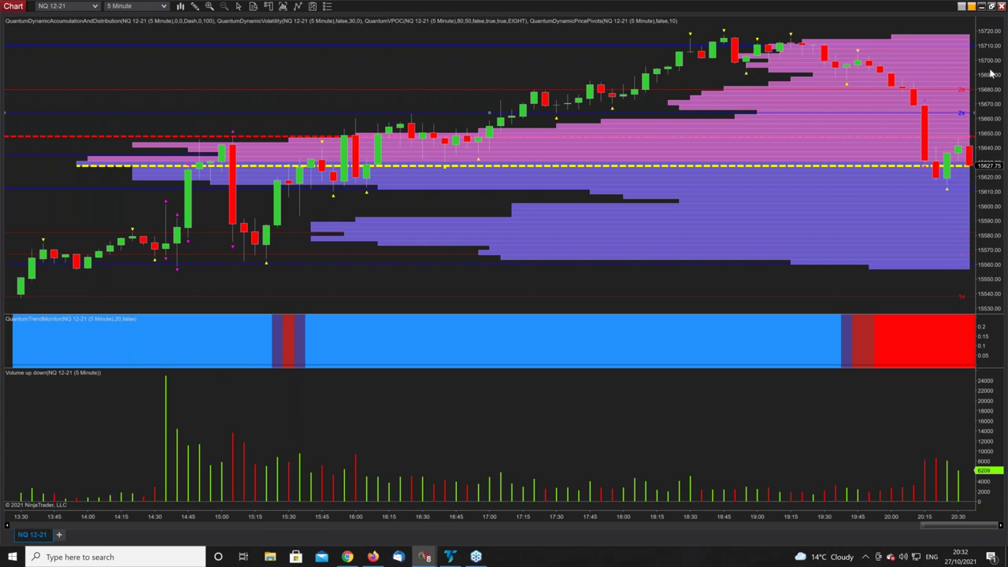
left_click(992, 7)
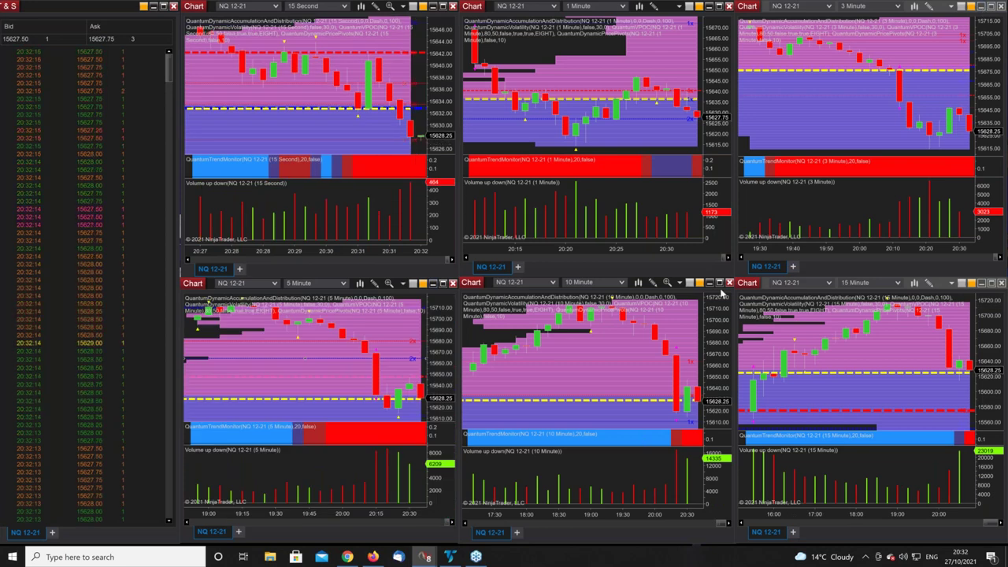
left_click(719, 282)
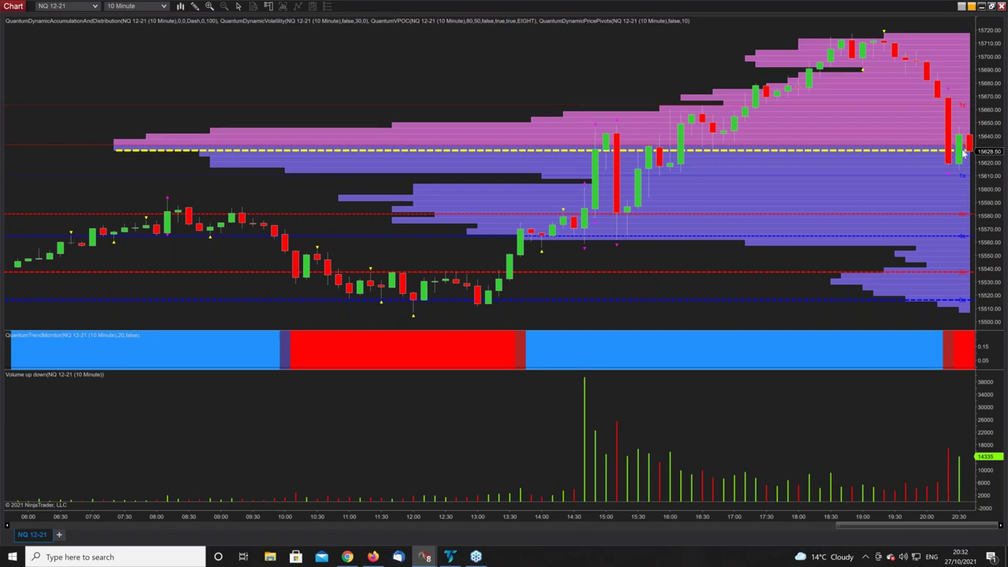
left_click(992, 7)
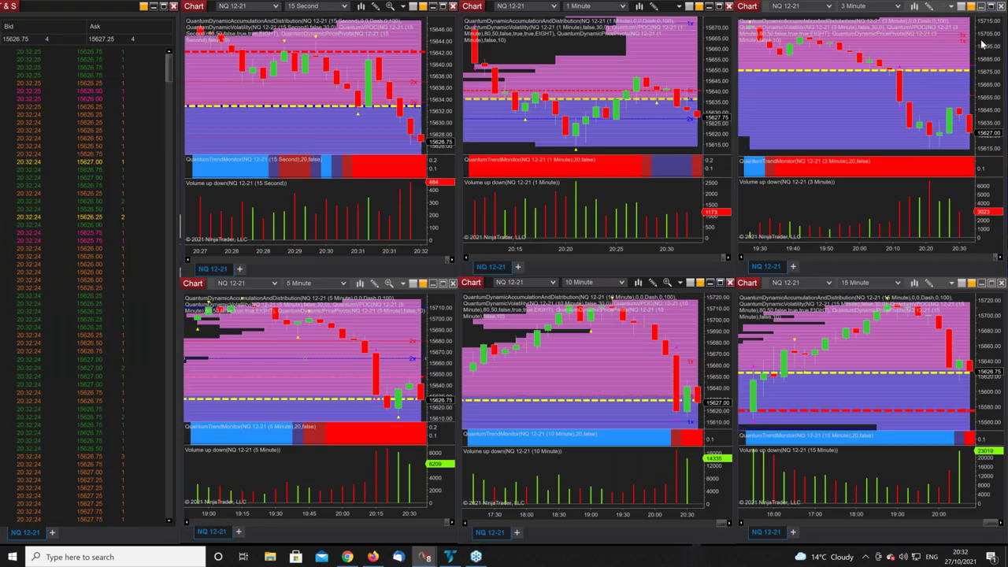
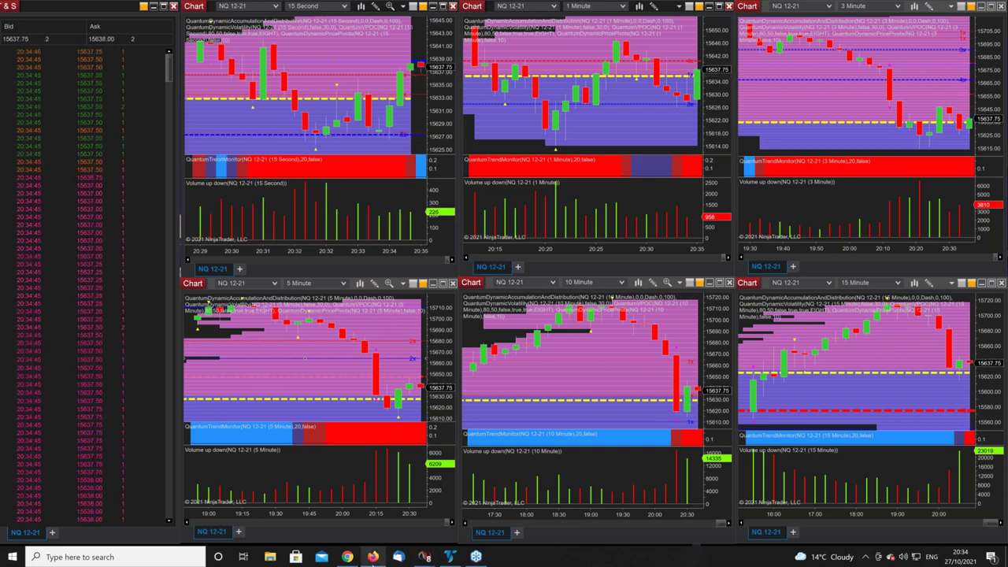
Switch to Firefox and view the indicator packages for the four trading platforms on the quantumtrading.com home page.
left_click(372, 557)
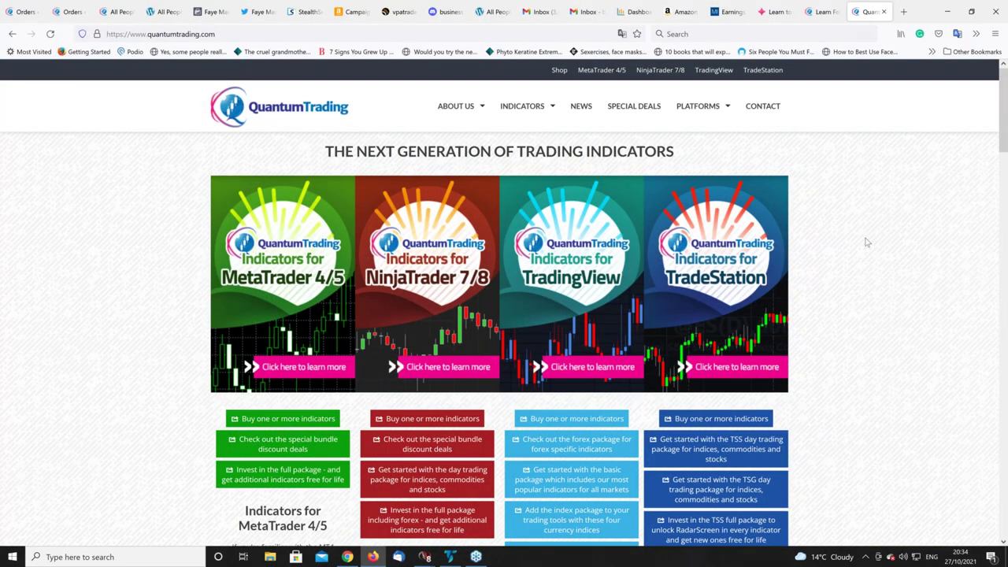
scroll(866, 242, "down", 1)
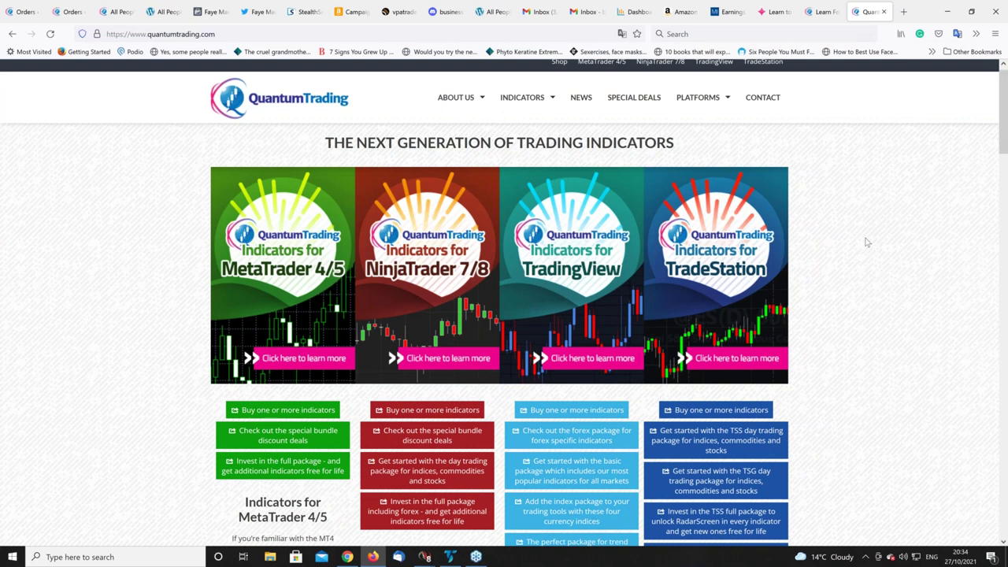
scroll(867, 242, "up", 1)
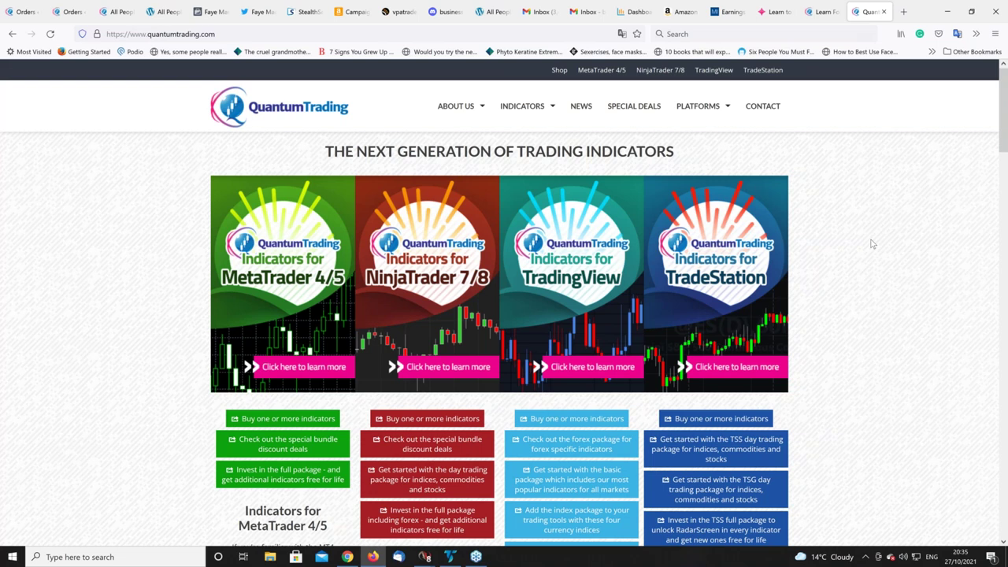
Switch to TradeStation's Market Scanner workspace and review the Big Movers scan's criteria, closing them without changes.
left_click(452, 557)
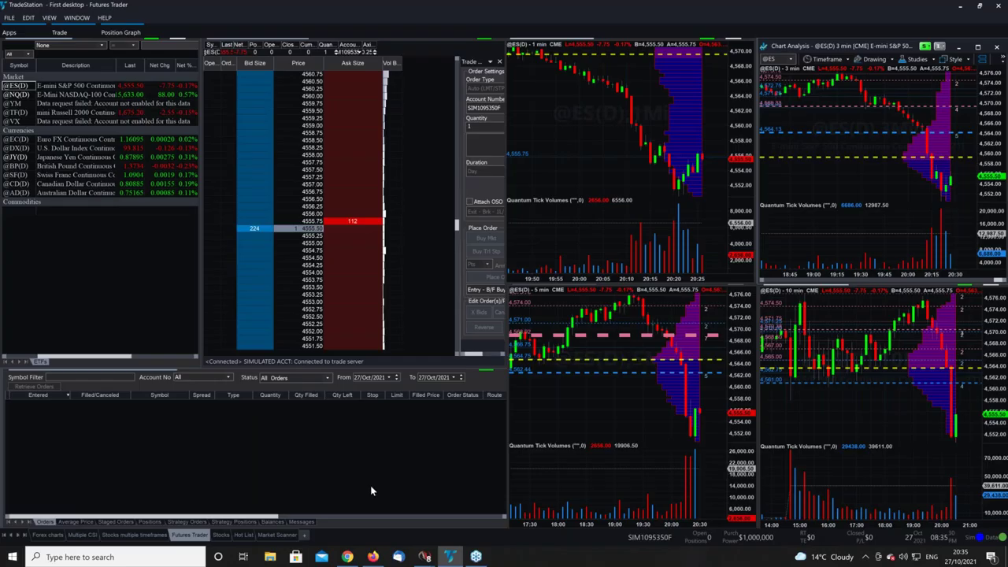
left_click(279, 535)
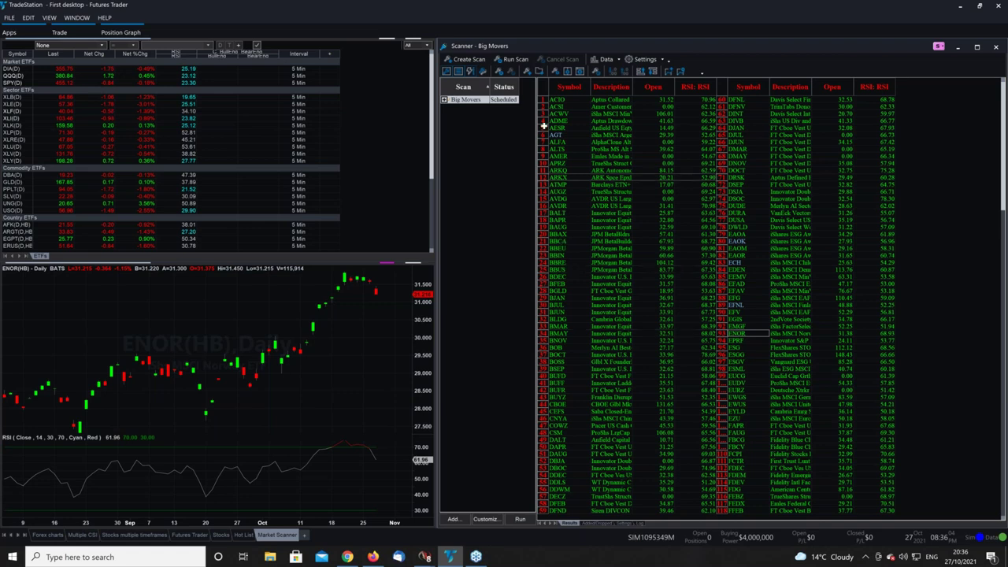
right_click(473, 103)
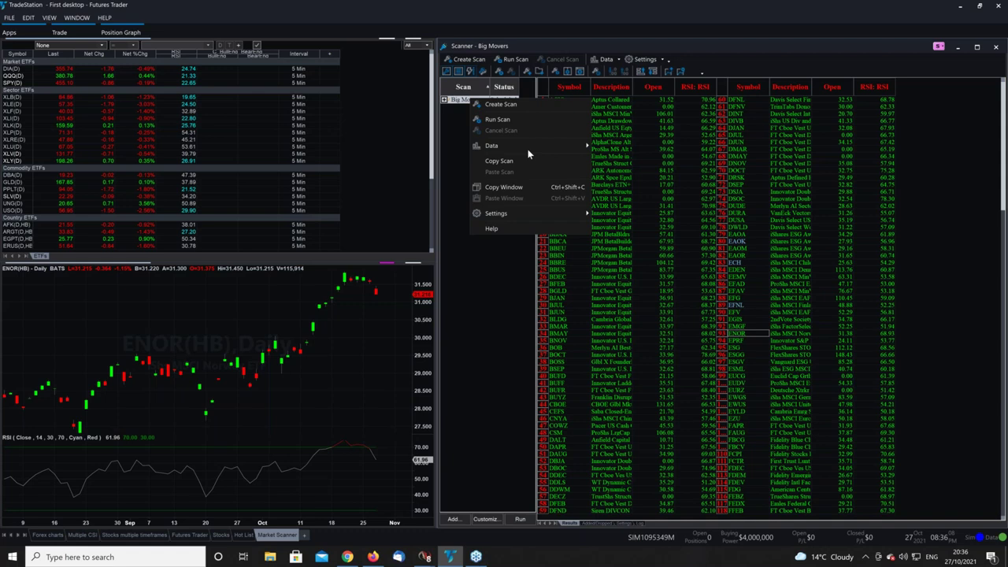
mouse_move(527, 149)
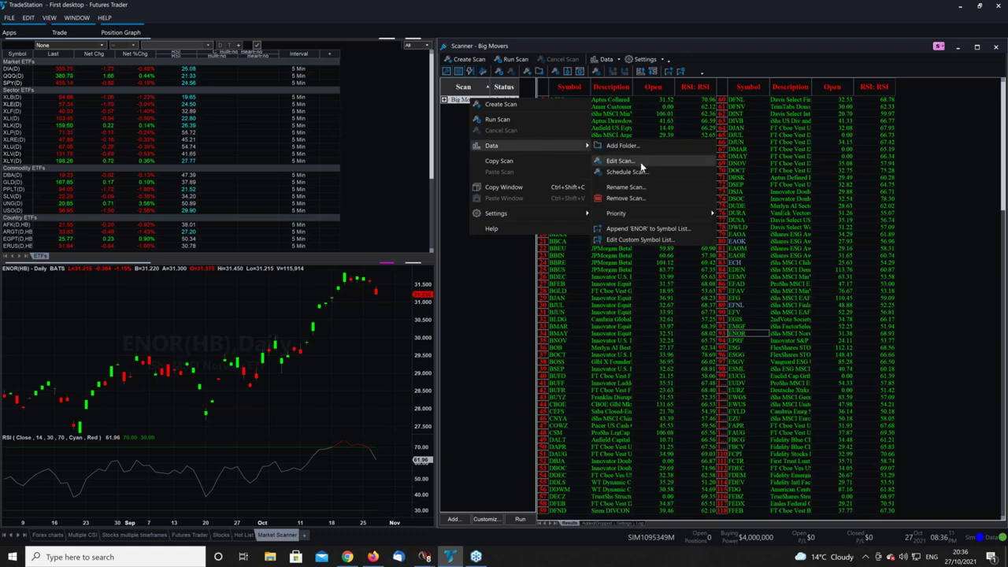
left_click(622, 160)
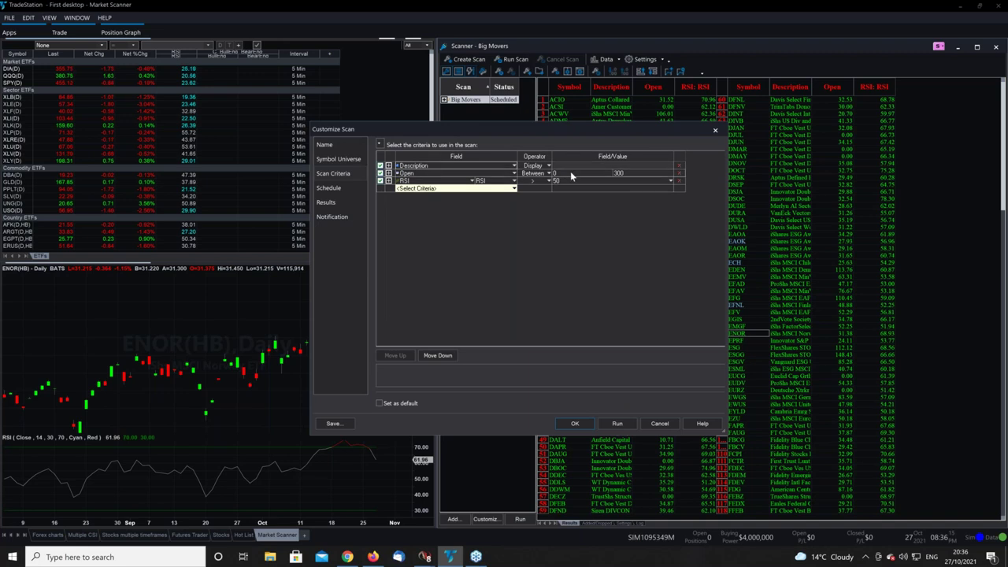
left_click(715, 130)
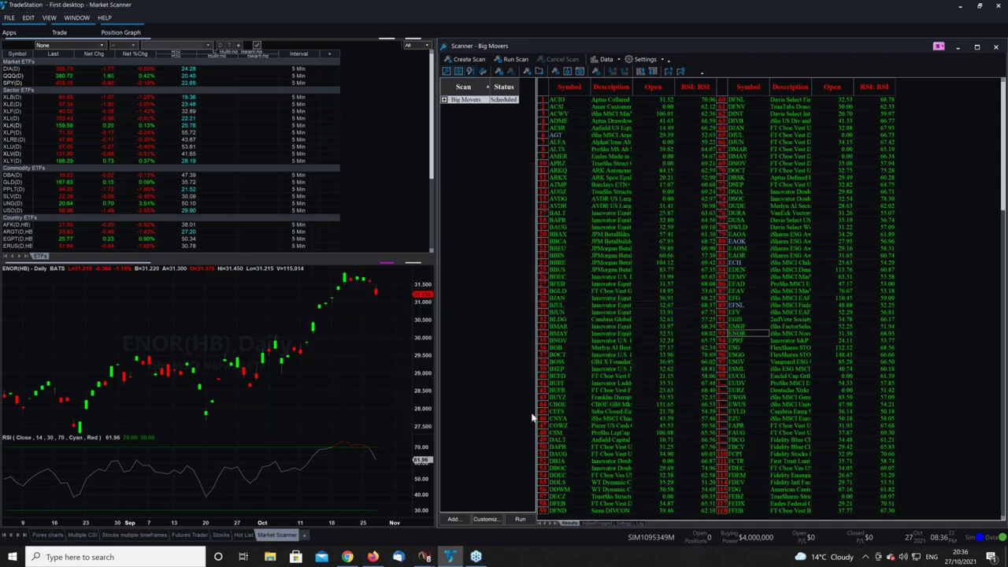
Run the Big Movers scan and load AVDR from its results into the daily chart.
right_click(478, 104)
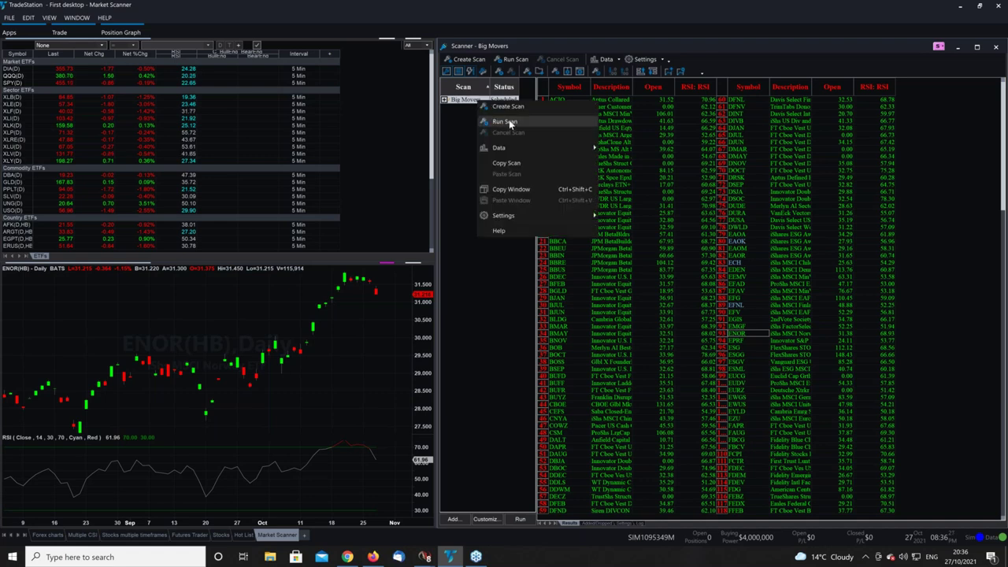
left_click(484, 123)
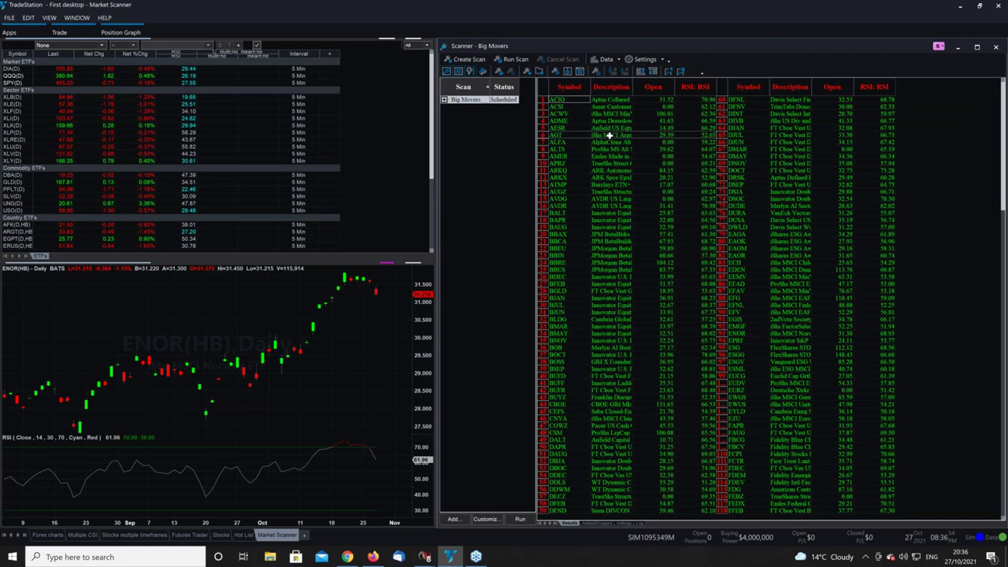
left_click(561, 206)
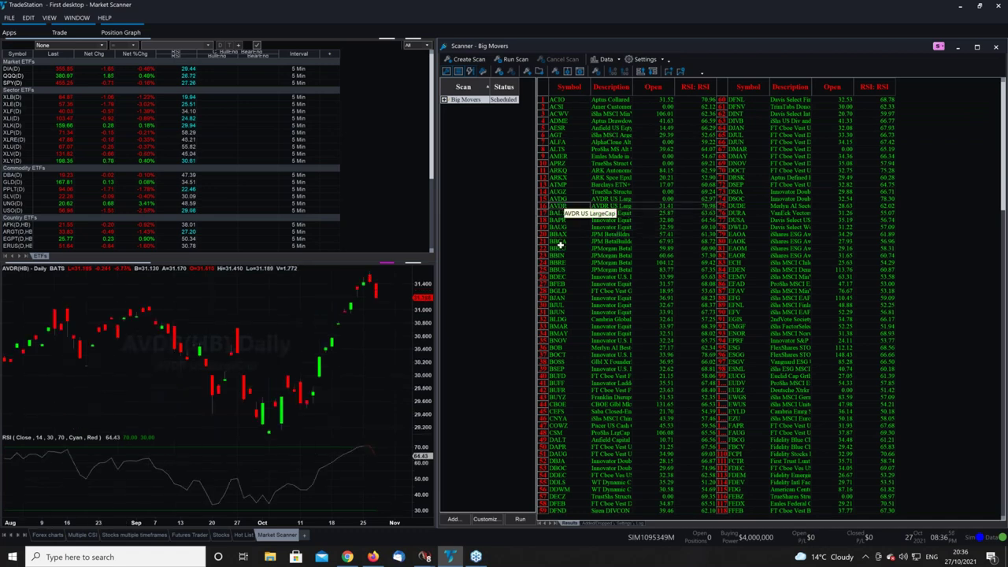
left_click(312, 285)
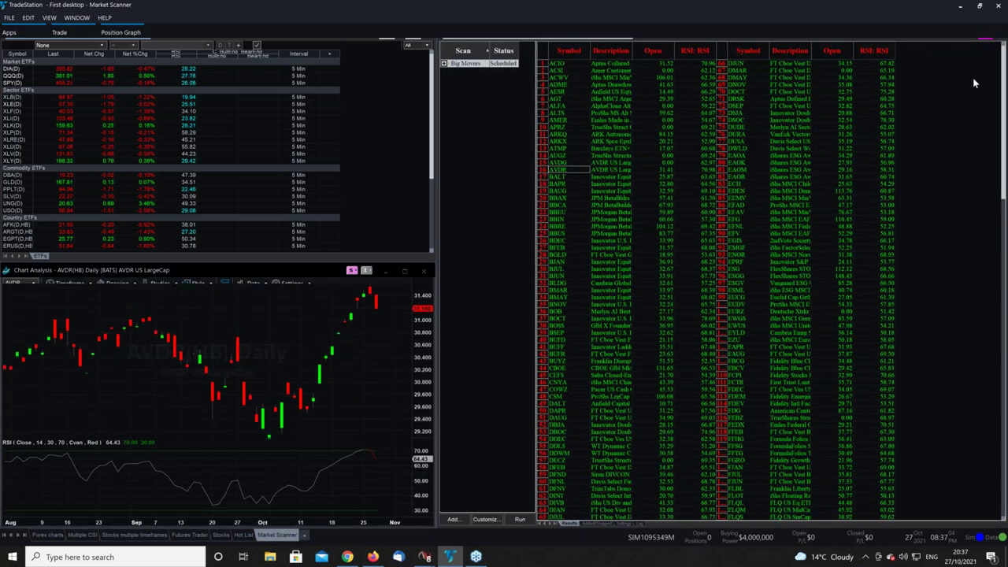
left_click(972, 77)
left_click(332, 296)
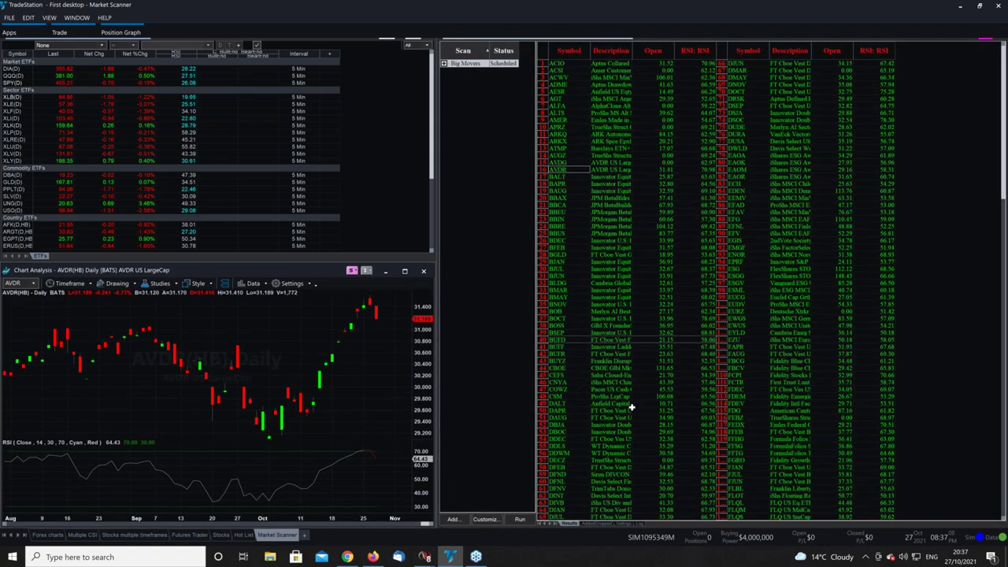
Look through the Big Movers scan results and load BOSS into the daily chart.
scroll(763, 262, "down", 1)
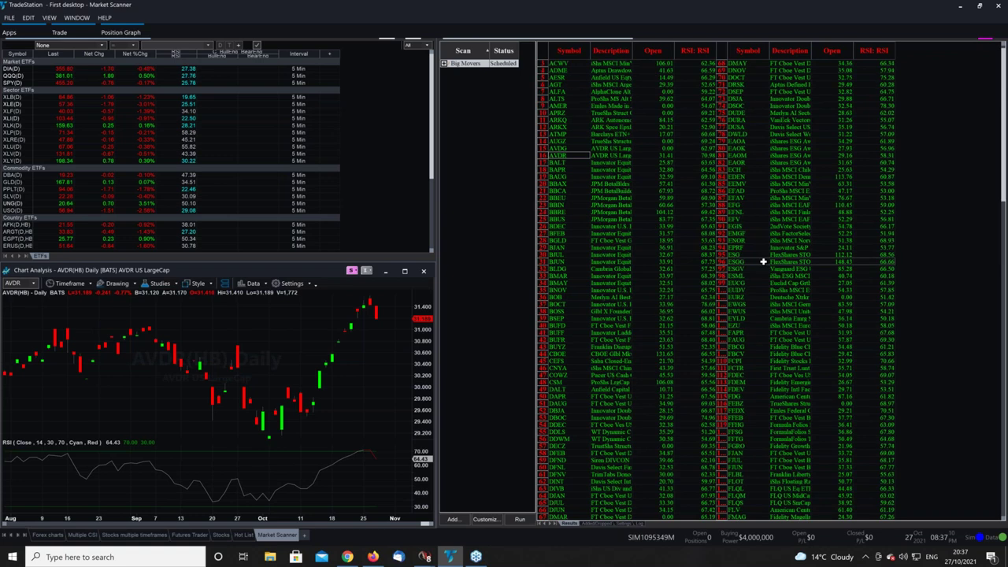
scroll(696, 276, "up", 1)
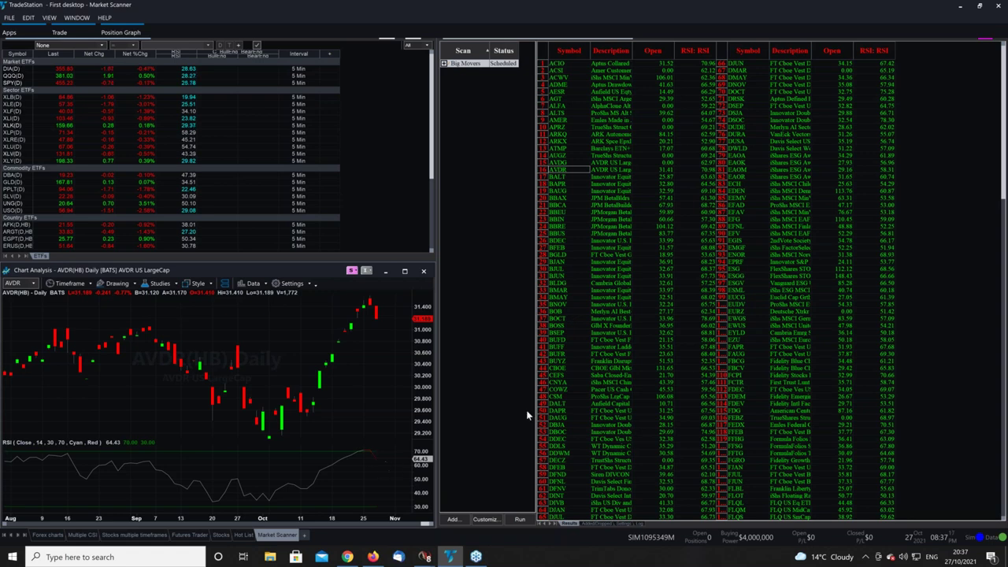
left_click(556, 327)
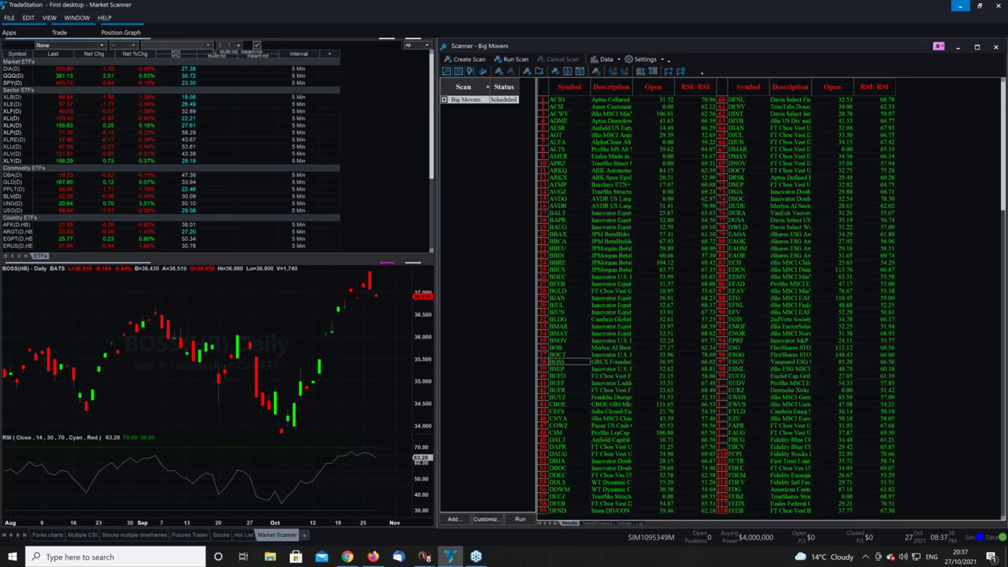
Minimize TradeStation to return to Firefox and review the platform indicator packages on the quantumtrading.com home page.
left_click(960, 5)
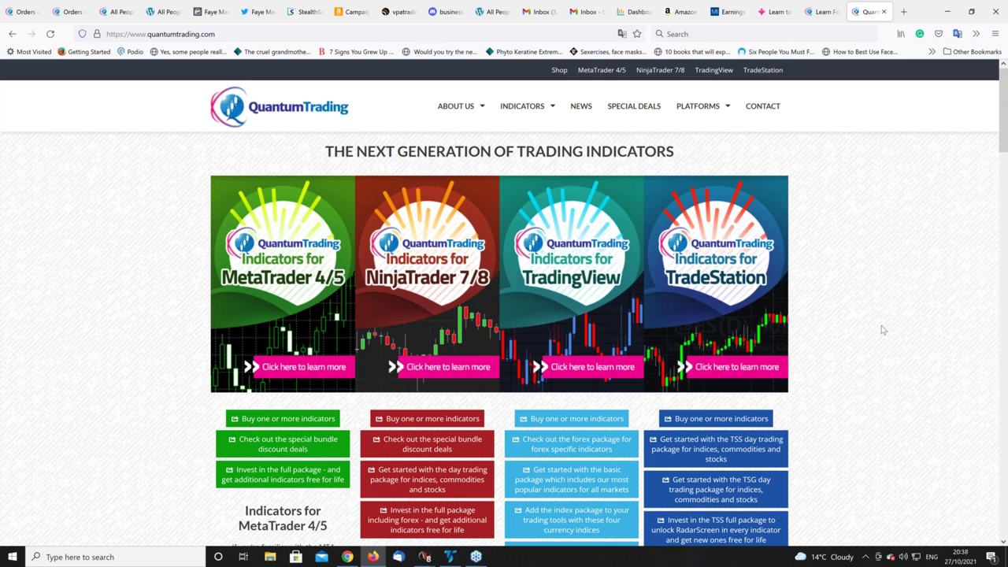
mouse_move(430, 323)
scroll(910, 262, "down", 1)
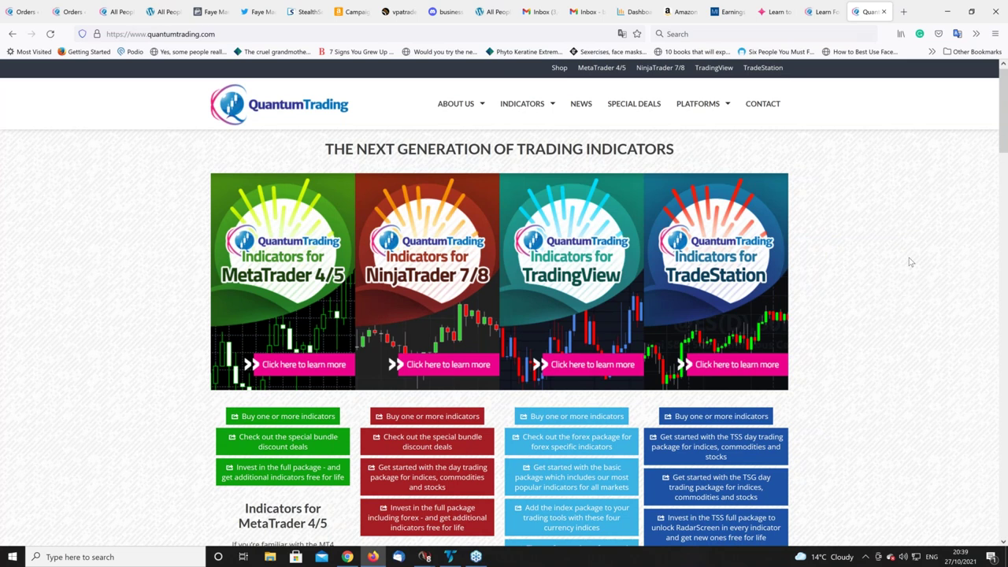
scroll(910, 262, "down", 1)
scroll(910, 262, "up", 1)
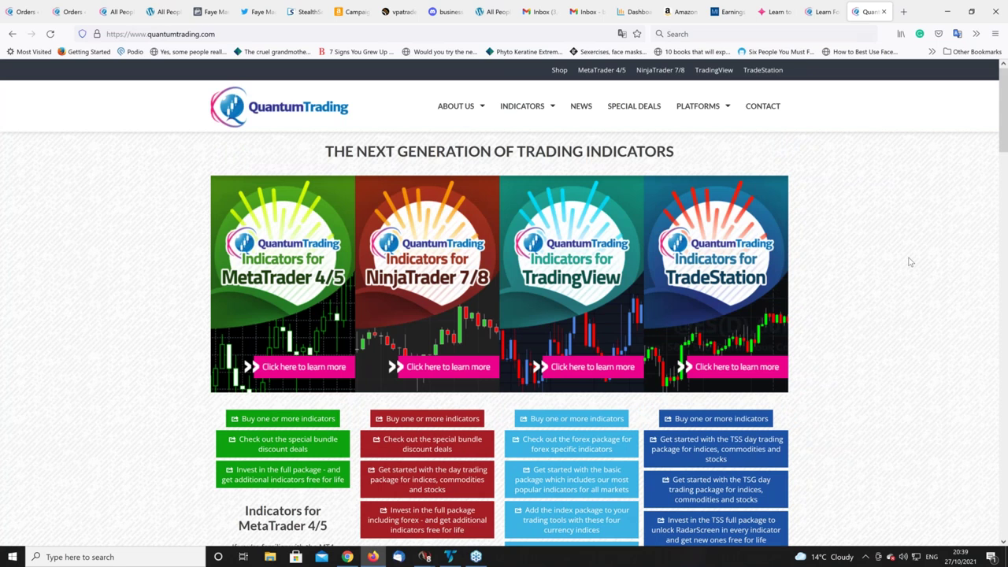
scroll(910, 262, "down", 1)
scroll(910, 262, "down", 1)
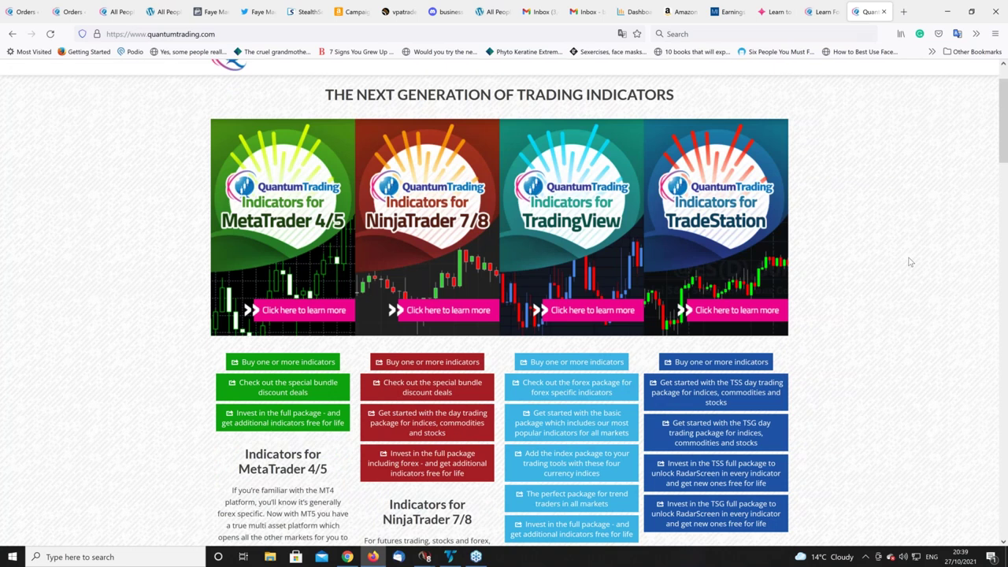
scroll(910, 262, "up", 1)
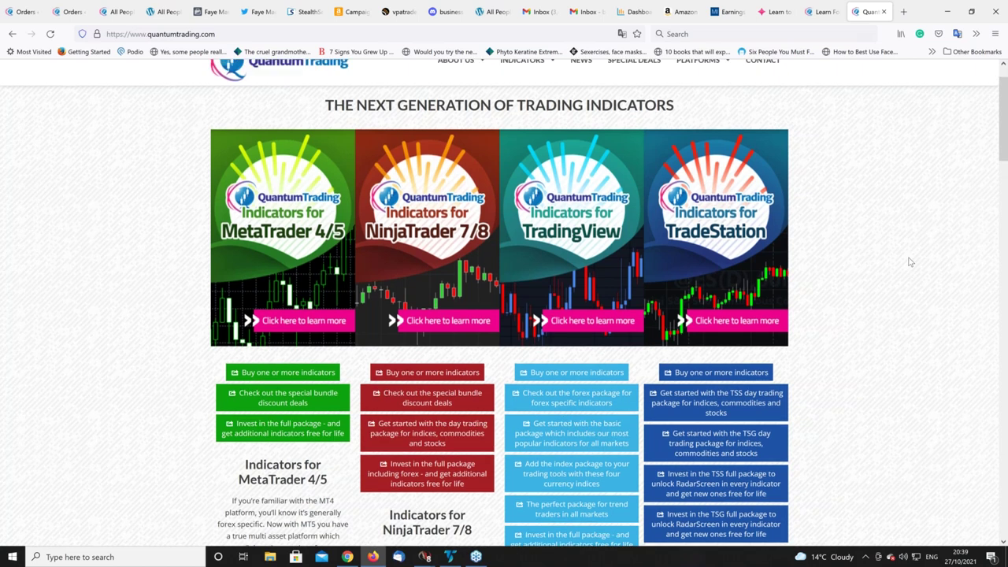
scroll(910, 261, "up", 1)
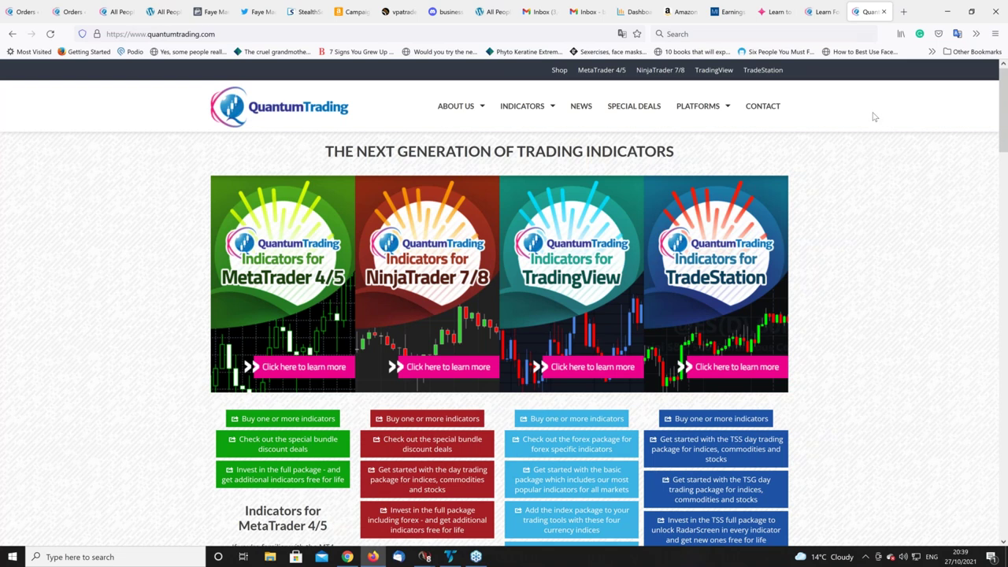
mouse_move(723, 207)
Switch to the quantumtradingeducation.com page and view the Complete Forex Trading Program and QTE Funded Forex Program.
left_click(824, 14)
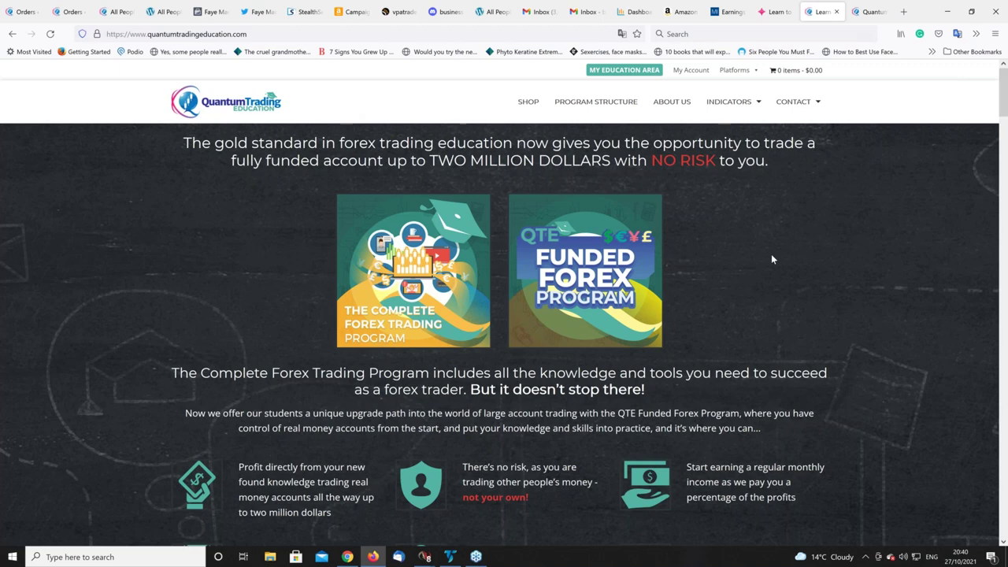
scroll(771, 259, "down", 1)
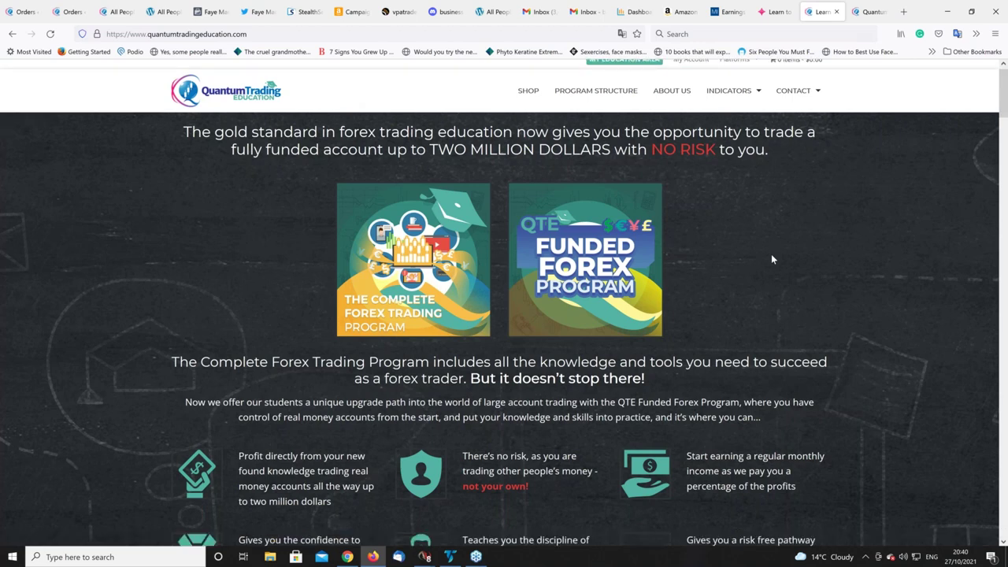
scroll(771, 254, "up", 1)
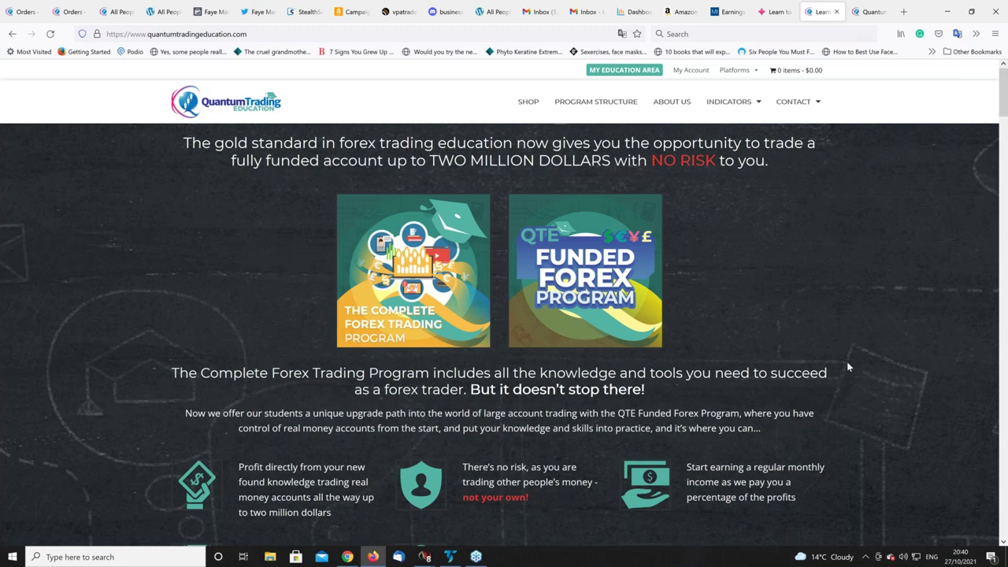
scroll(848, 366, "down", 1)
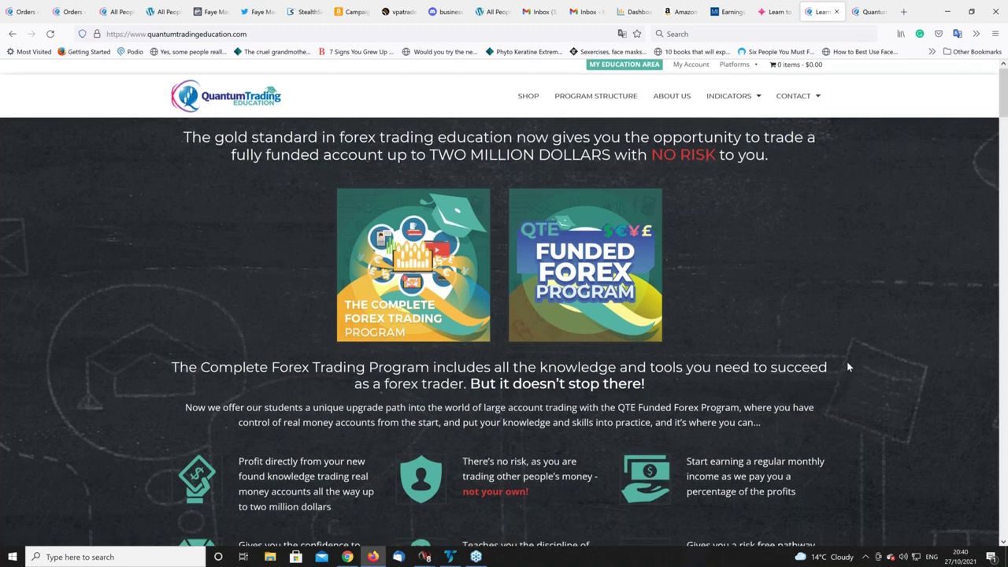
scroll(389, 180, "up", 1)
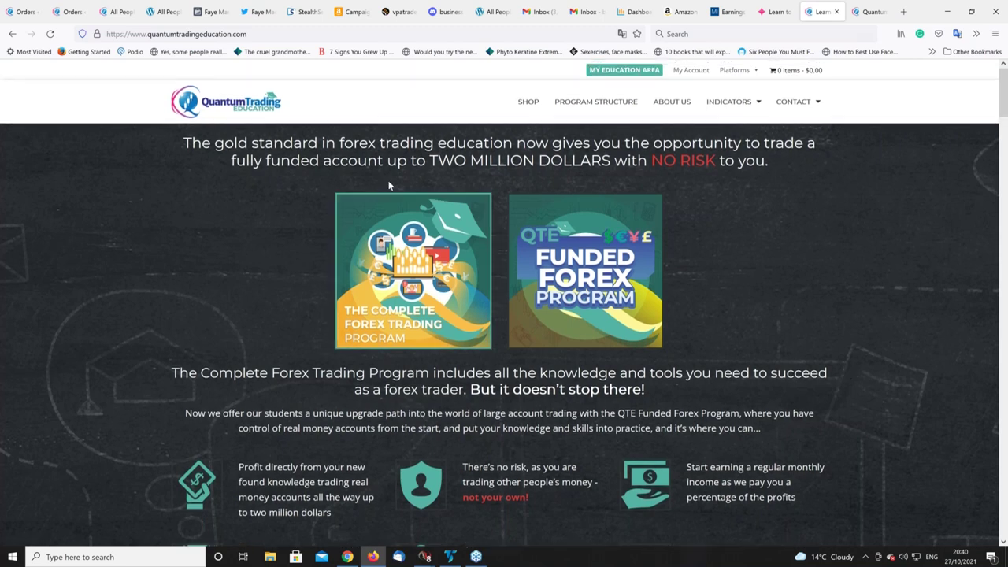
Switch to the annacoulling.com home page, review its books, box sets and latest blog posts, and return to its beginning.
left_click(773, 11)
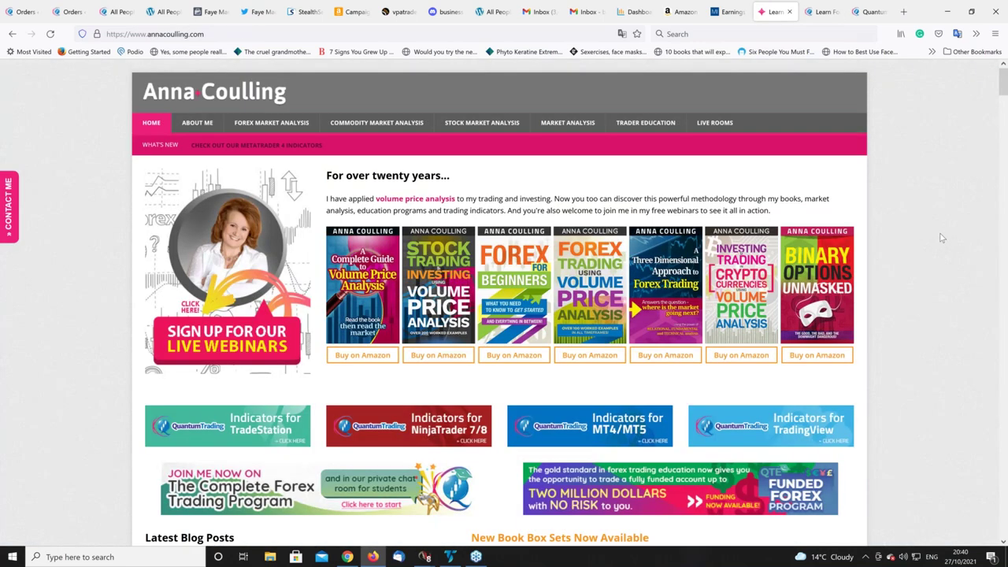
scroll(942, 238, "down", 1)
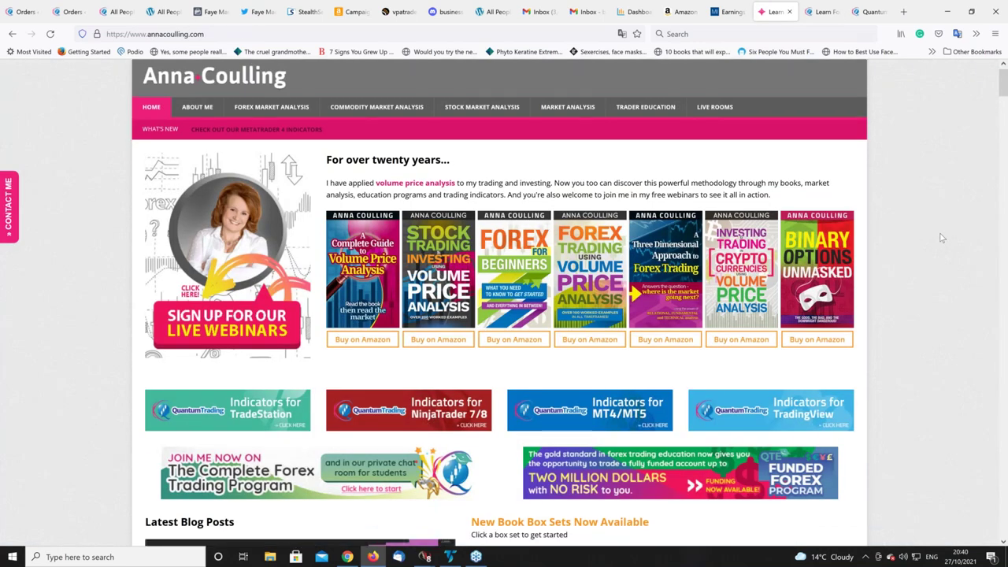
scroll(943, 234, "down", 1)
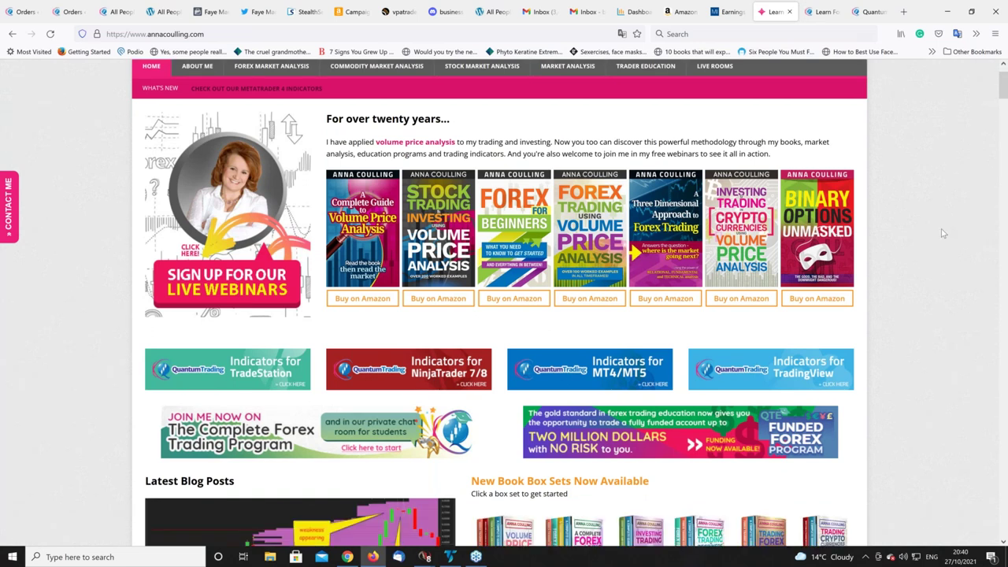
scroll(944, 233, "down", 1)
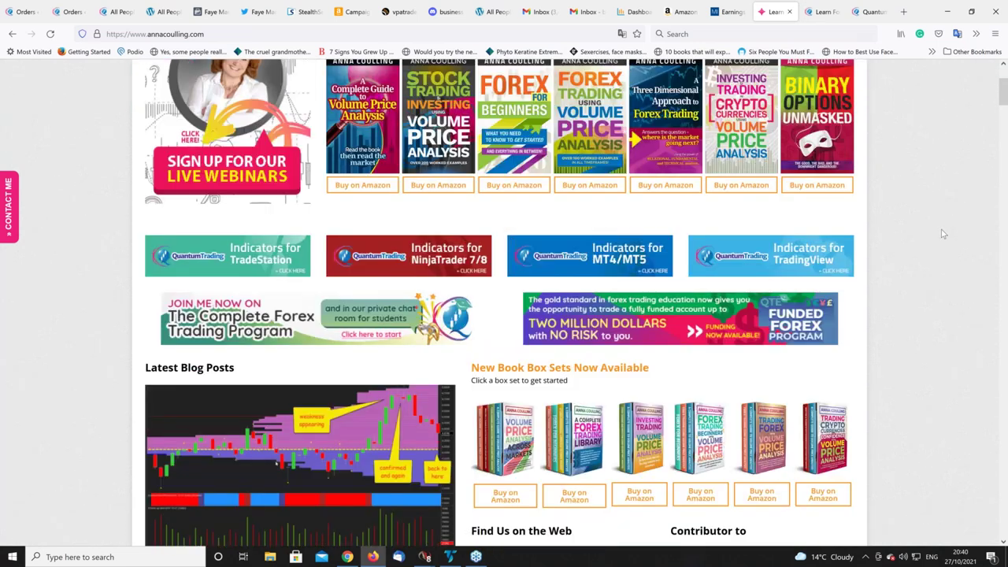
scroll(942, 233, "down", 3)
scroll(940, 234, "down", 1)
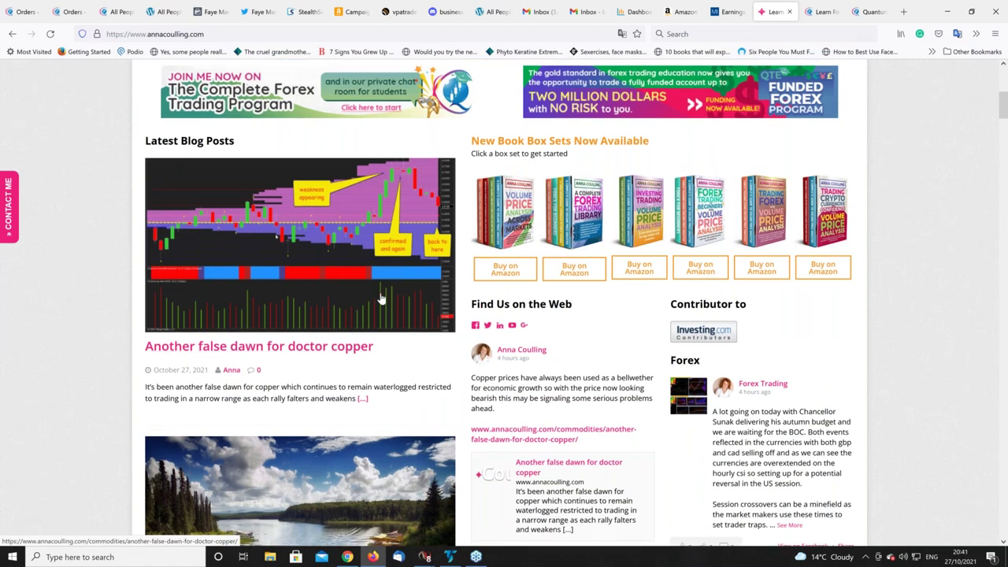
scroll(381, 304, "down", 1)
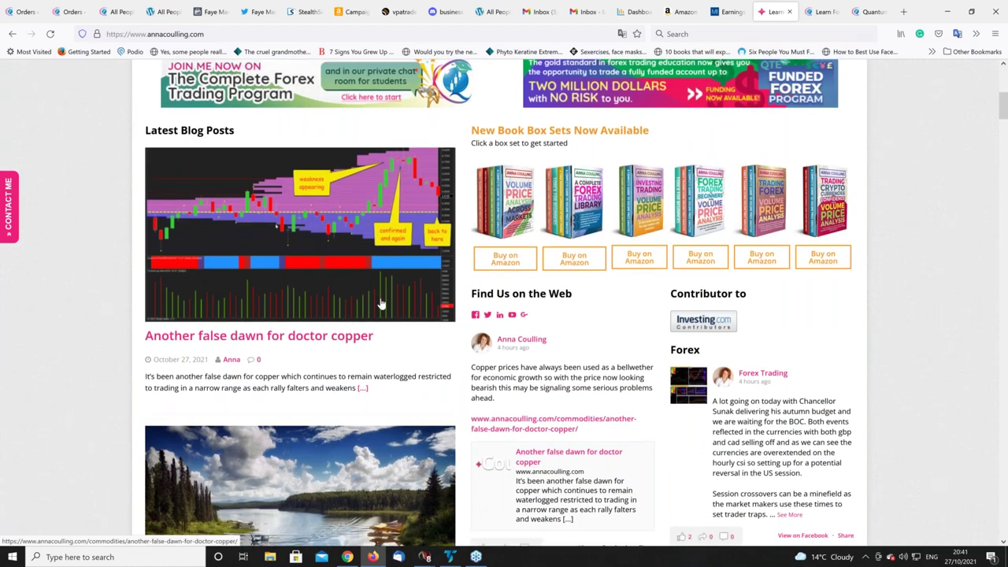
scroll(381, 304, "down", 5)
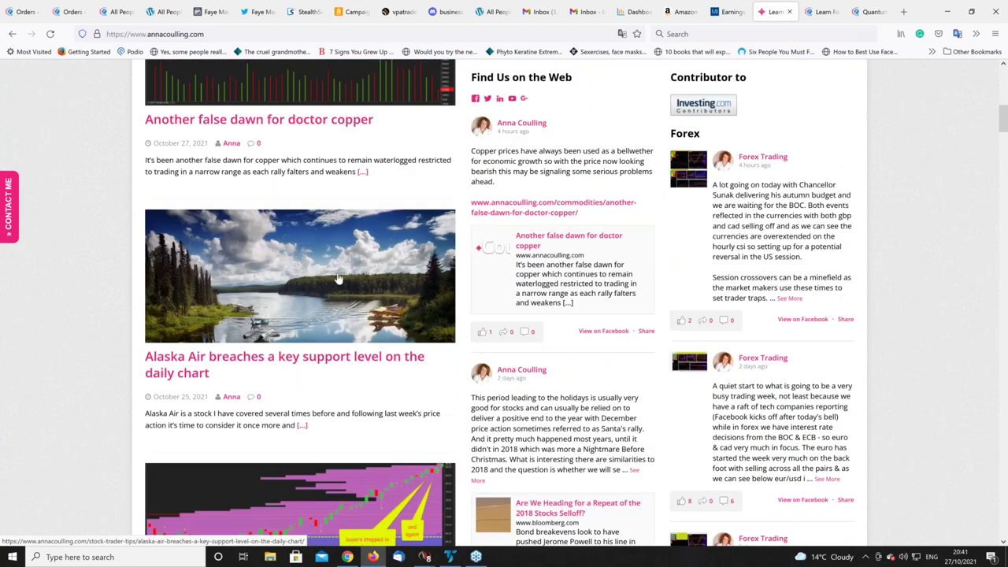
scroll(337, 278, "up", 1)
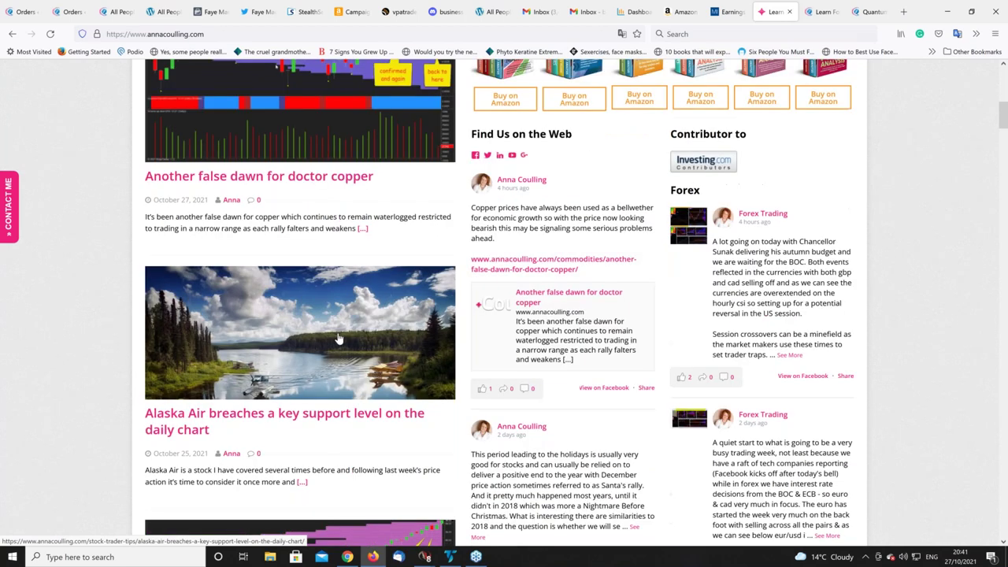
scroll(339, 339, "up", 1)
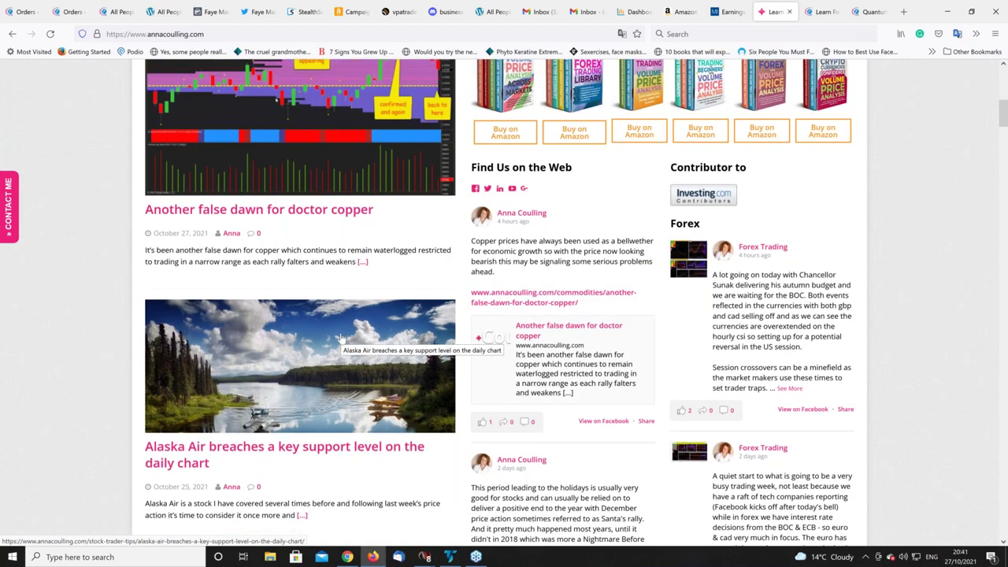
scroll(341, 339, "up", 10)
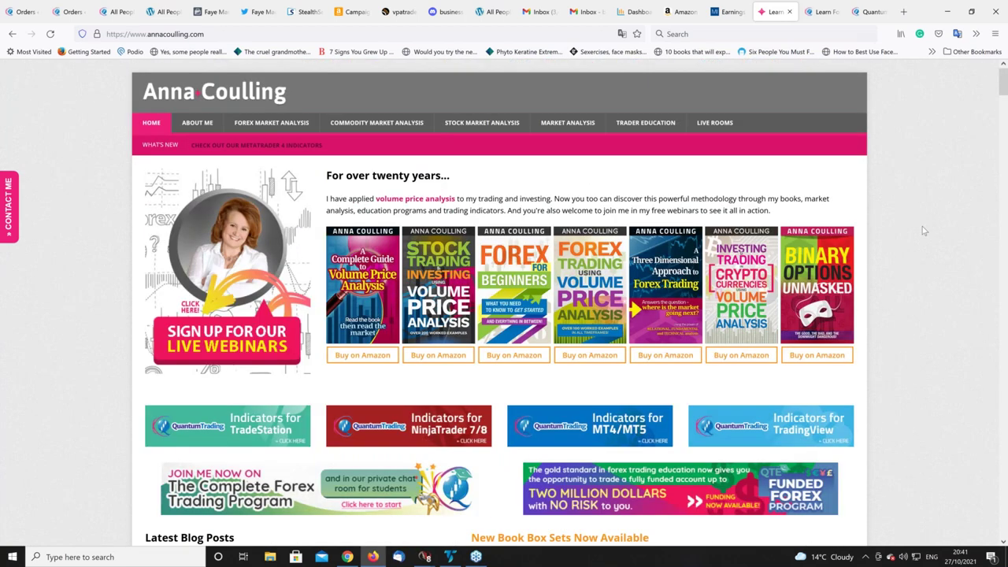